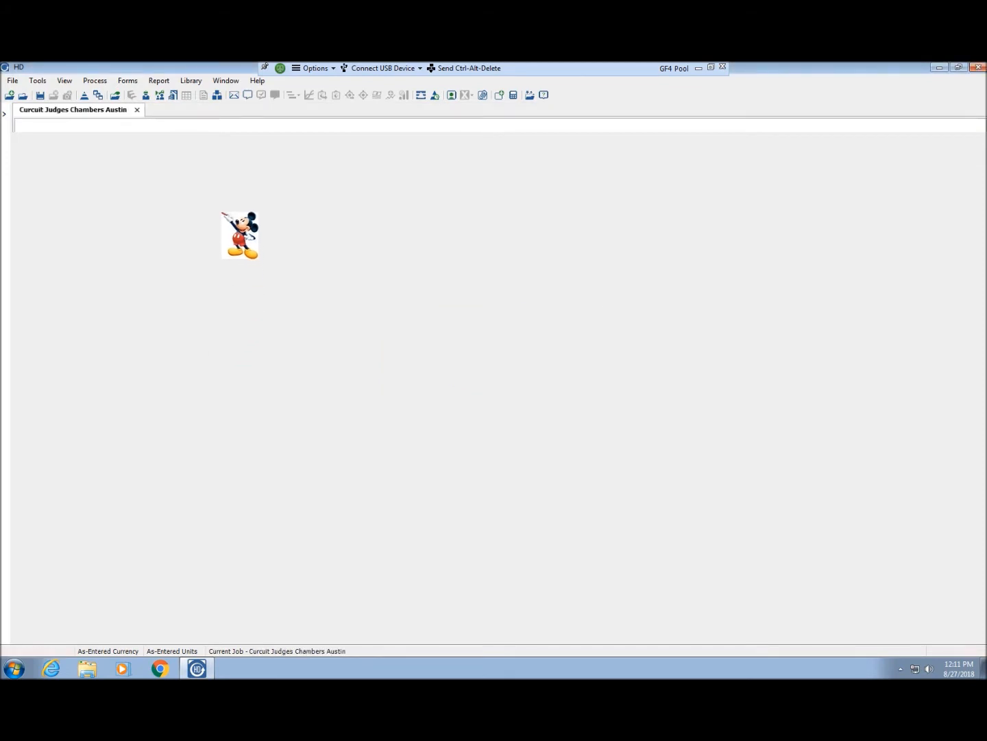
# - Open the Cost Breakdown Structure register, select the 3'-0"x6'-8" door under Door Type A, and start adding level 1 cost items from RSMeans
pyautogui.click(217, 96)
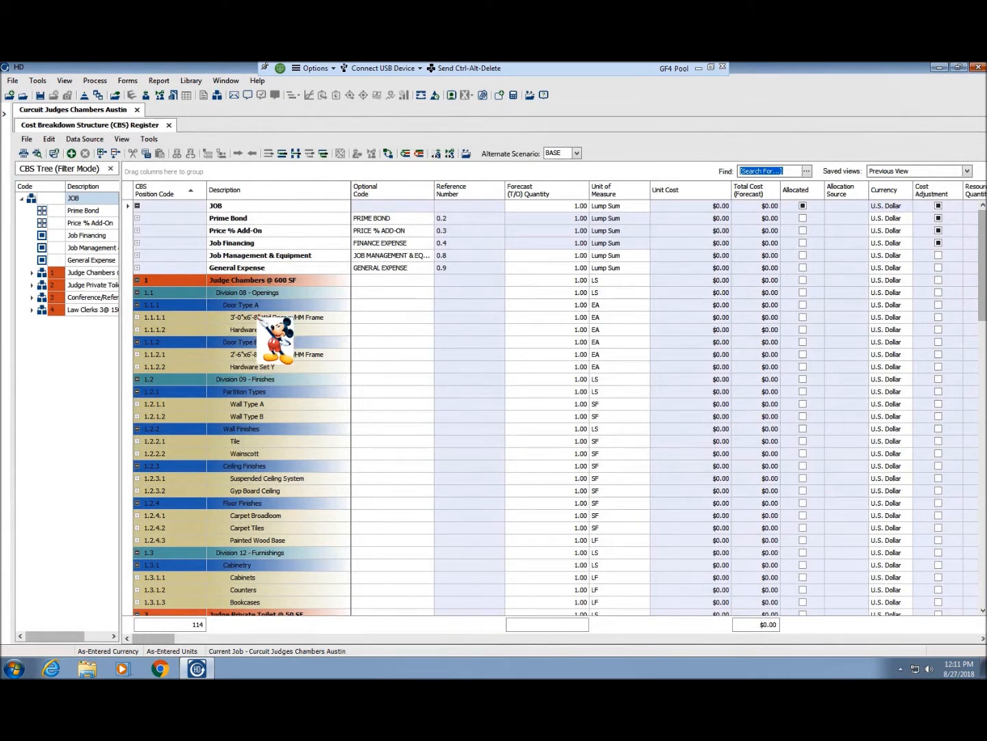
pyautogui.click(259, 317)
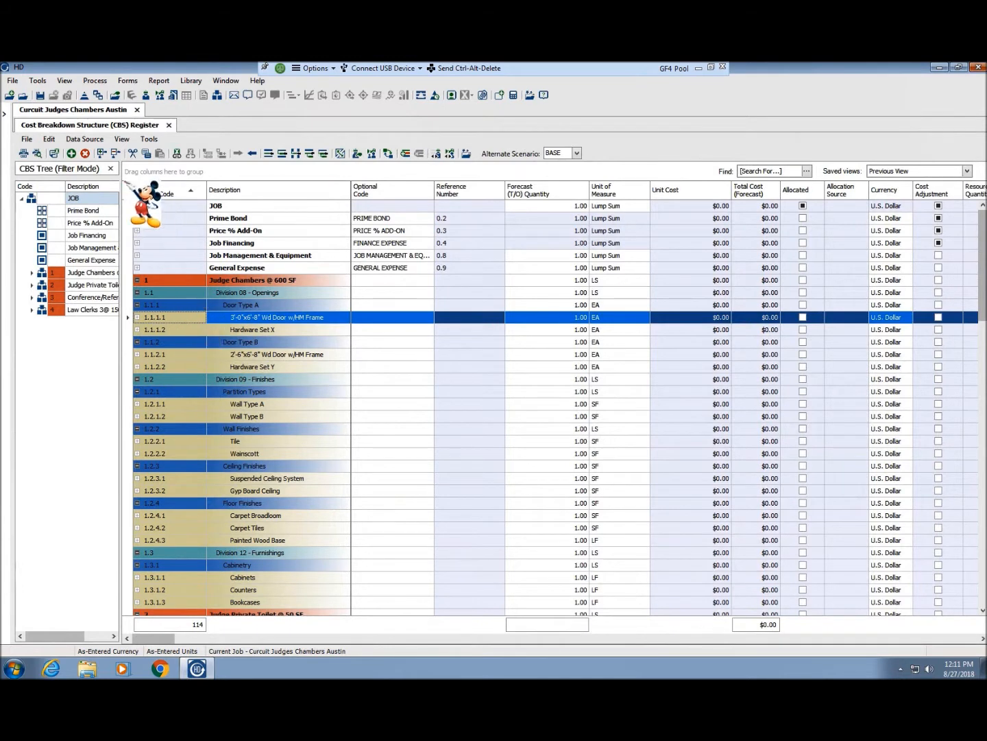
pyautogui.click(96, 139)
pyautogui.moveTo(103, 151)
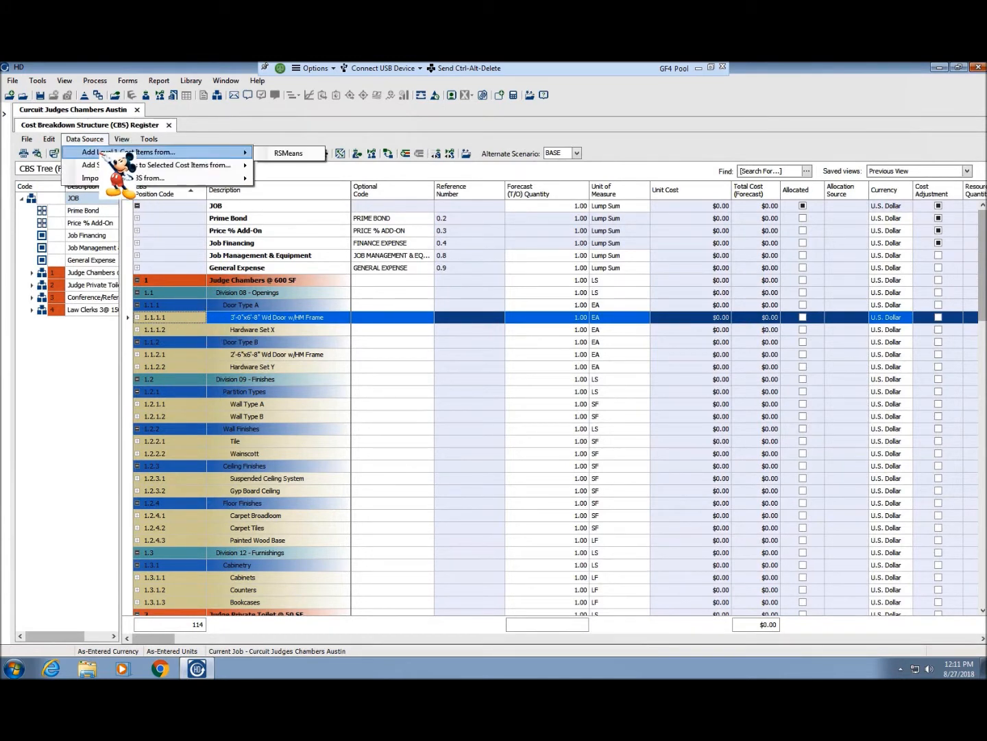
pyautogui.click(309, 153)
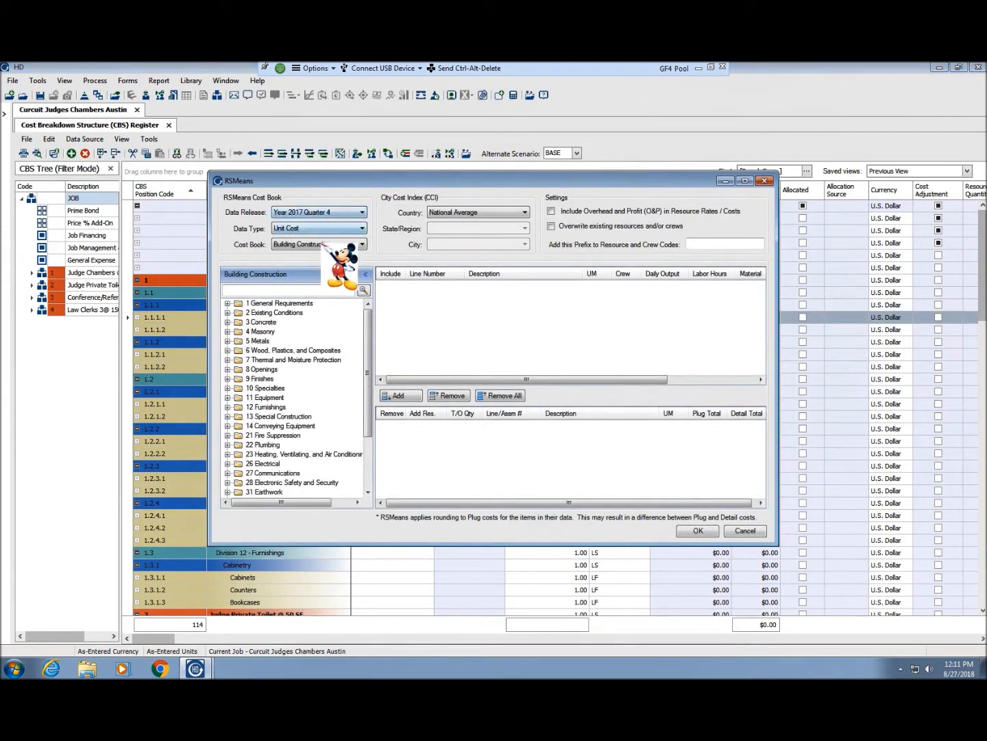
# - Set the city cost index to United States, TX, FORT WORTH, 761, and include overhead and profit in resource rates and costs
pyautogui.click(503, 212)
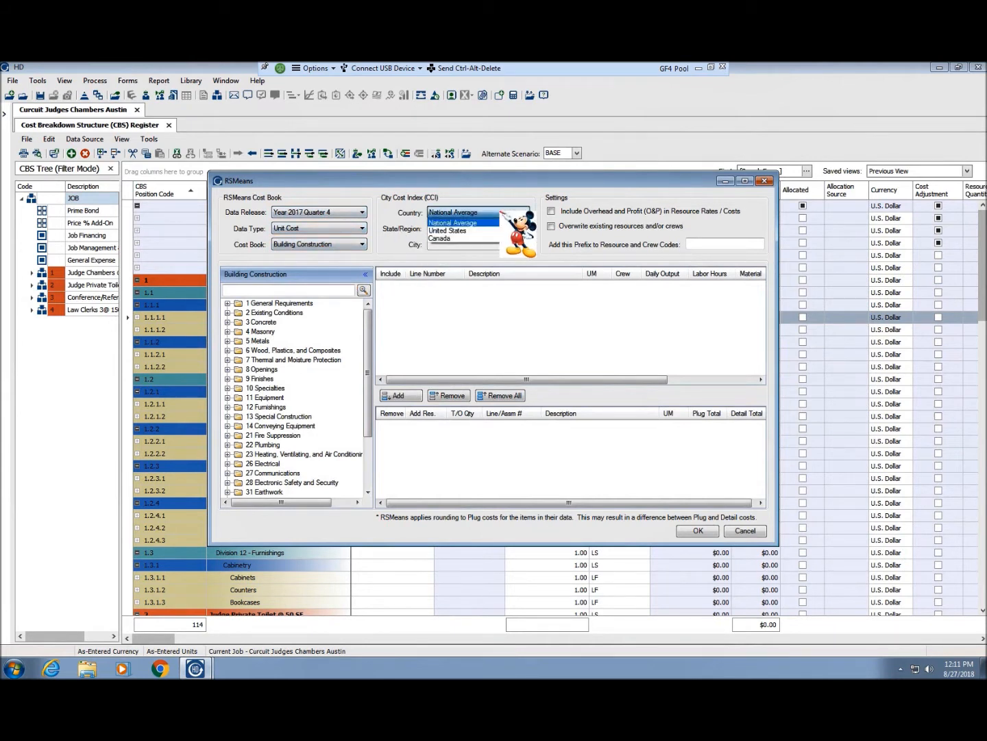
pyautogui.click(488, 231)
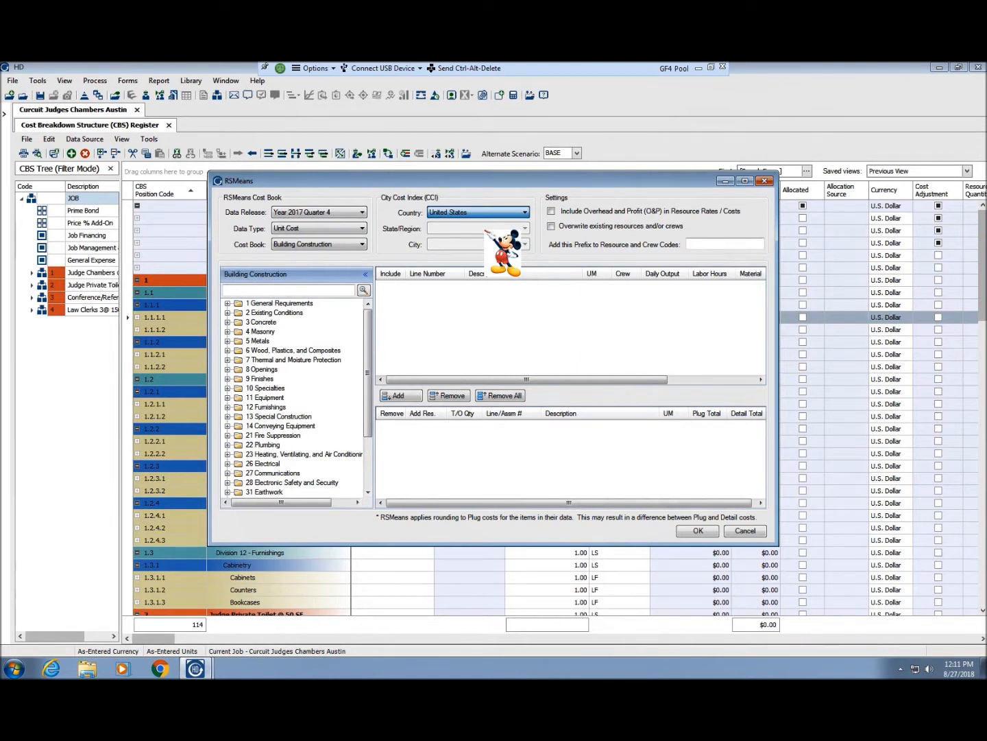
pyautogui.click(488, 231)
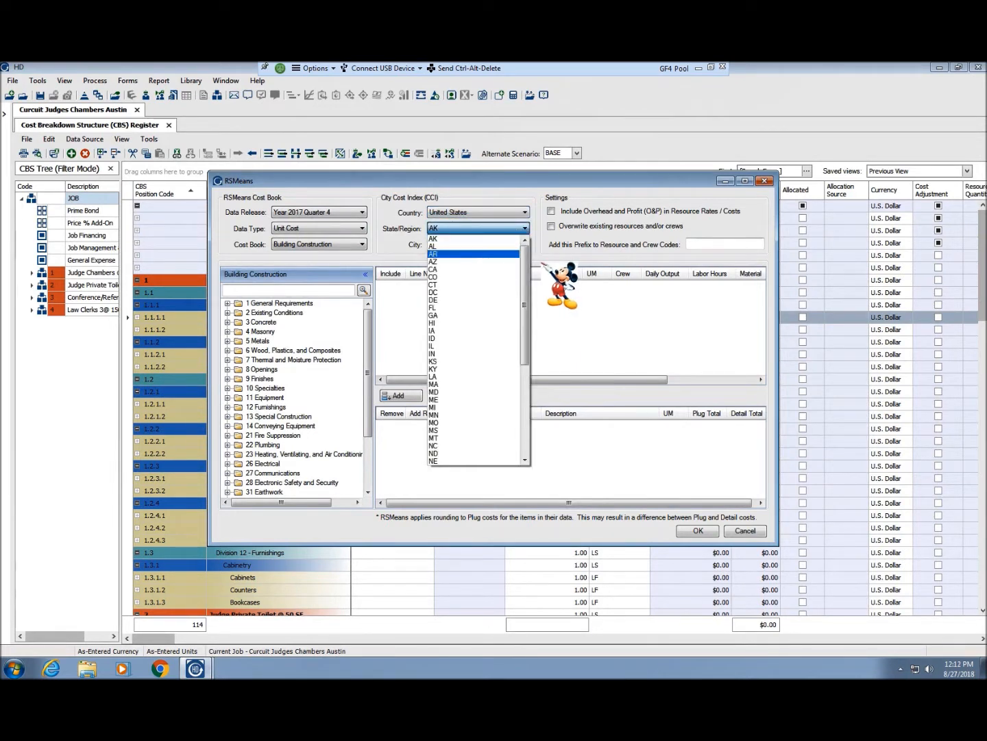
pyautogui.moveTo(525, 262); pyautogui.dragTo(526, 358)
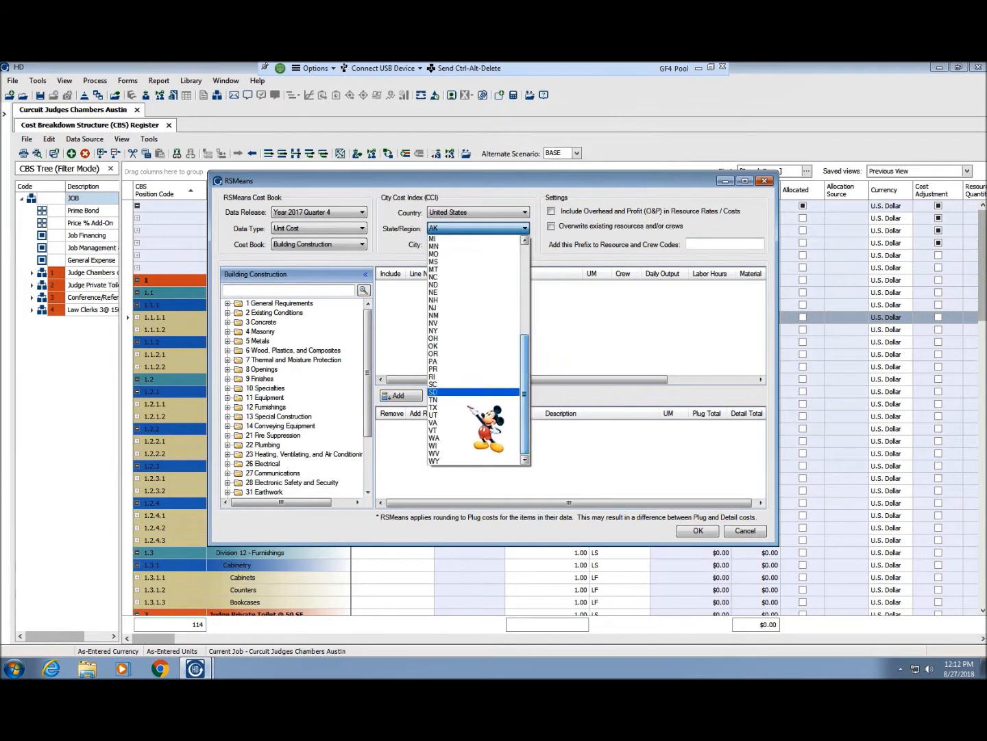
pyautogui.click(439, 407)
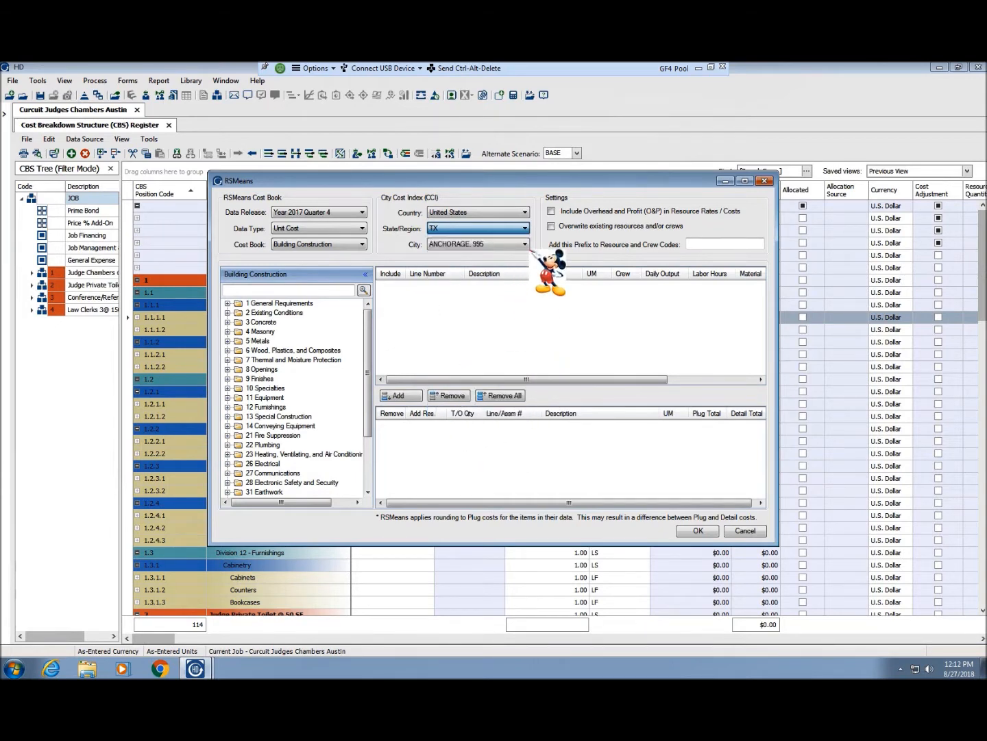
pyautogui.click(526, 244)
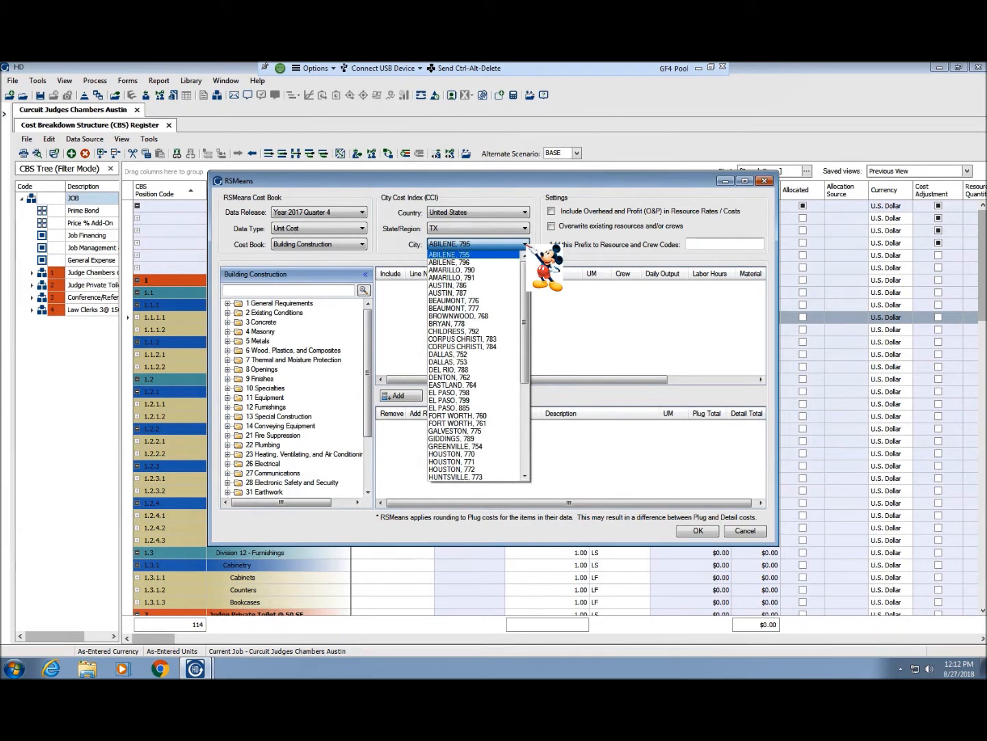
pyautogui.click(452, 422)
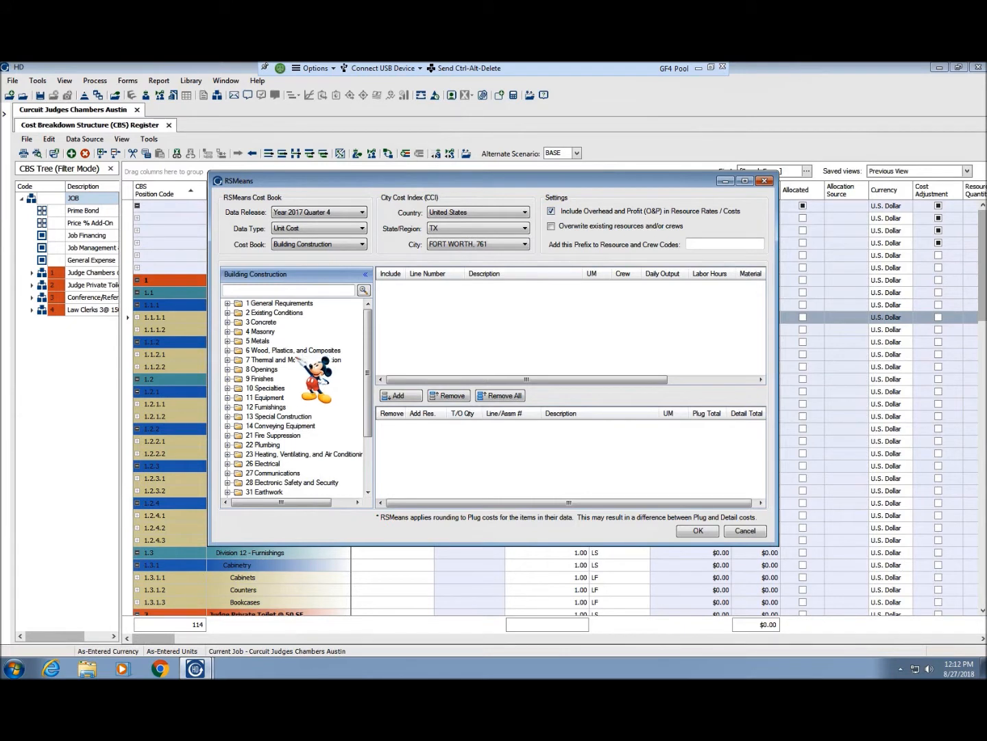
# - List the 081433.20 residential wood door lines under 8 Openings, 0814 Wood Doors, 081433 Stile And Rail Wood Doors
pyautogui.click(227, 369)
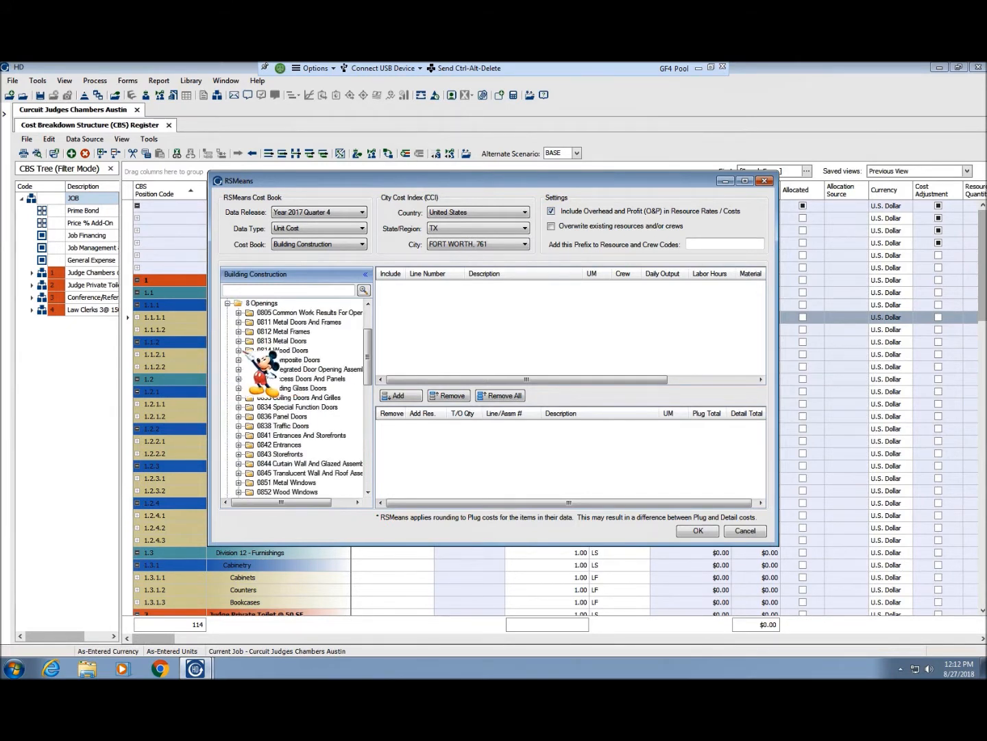
pyautogui.click(238, 351)
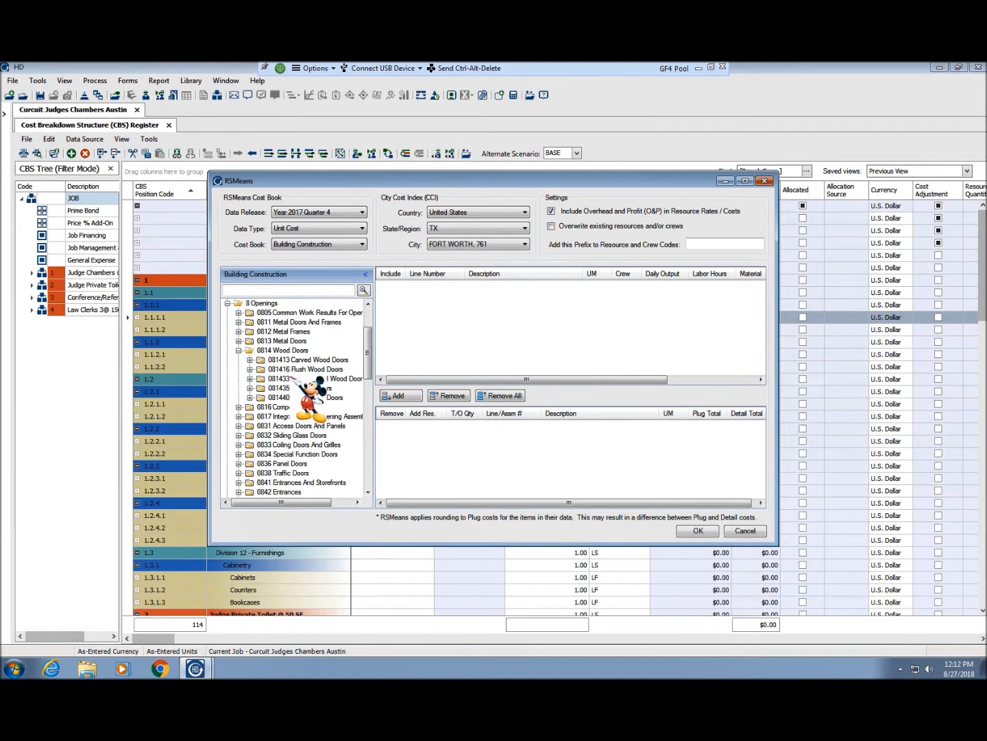
pyautogui.click(250, 378)
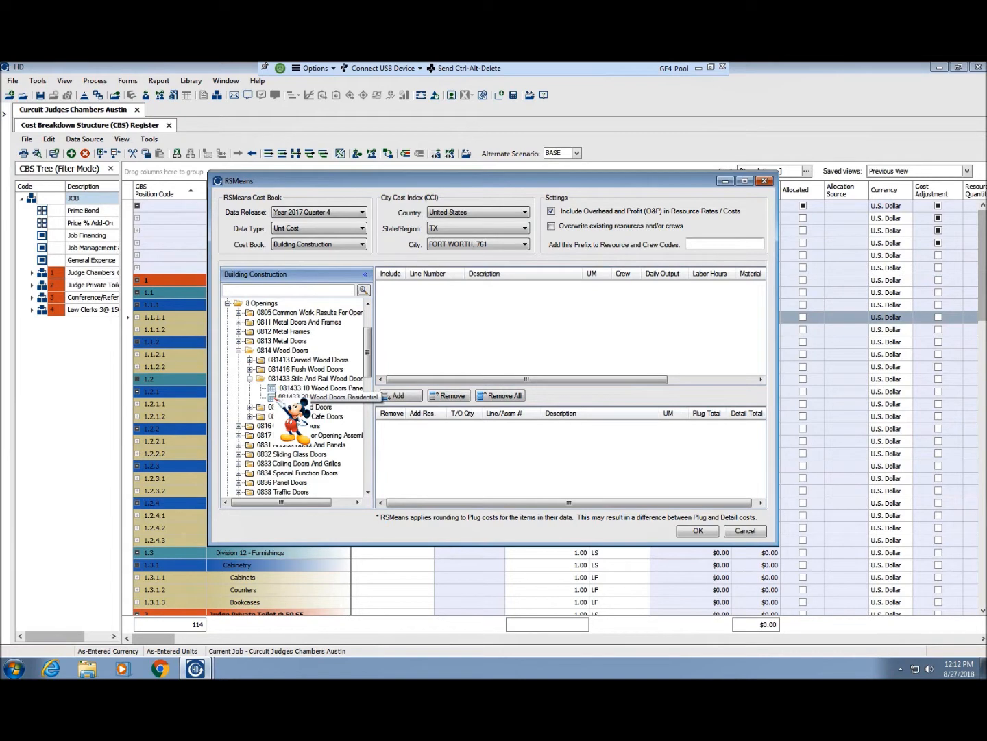
pyautogui.click(288, 397)
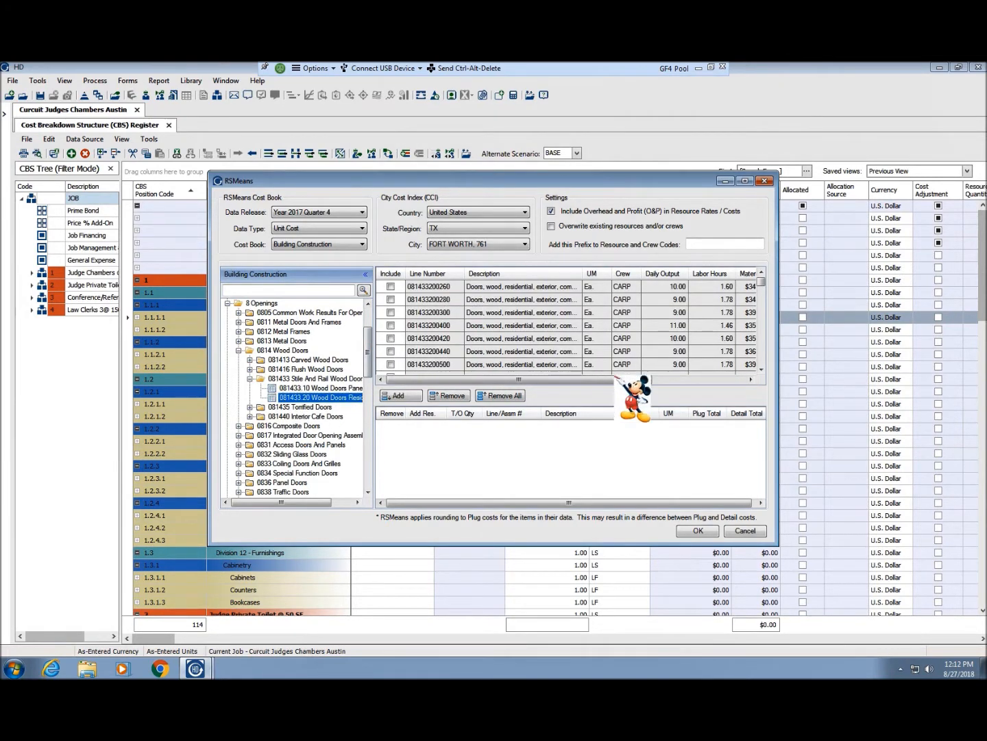
# - Enlarge the RSMeans window and widen the Description column to show the full descriptions of the residential entrance doors
pyautogui.click(761, 369)
pyautogui.click(761, 369)
pyautogui.click(761, 369)
pyautogui.click(761, 369)
pyautogui.click(762, 369)
pyautogui.click(761, 369)
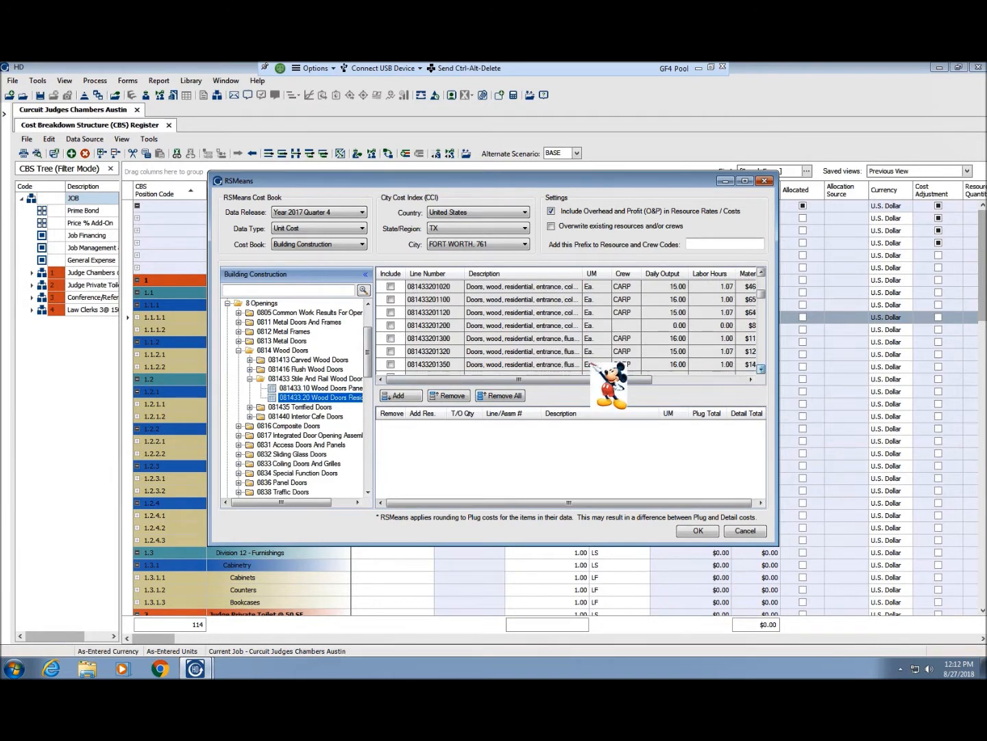
pyautogui.moveTo(281, 181); pyautogui.dragTo(129, 209)
pyautogui.moveTo(623, 296); pyautogui.dragTo(853, 295)
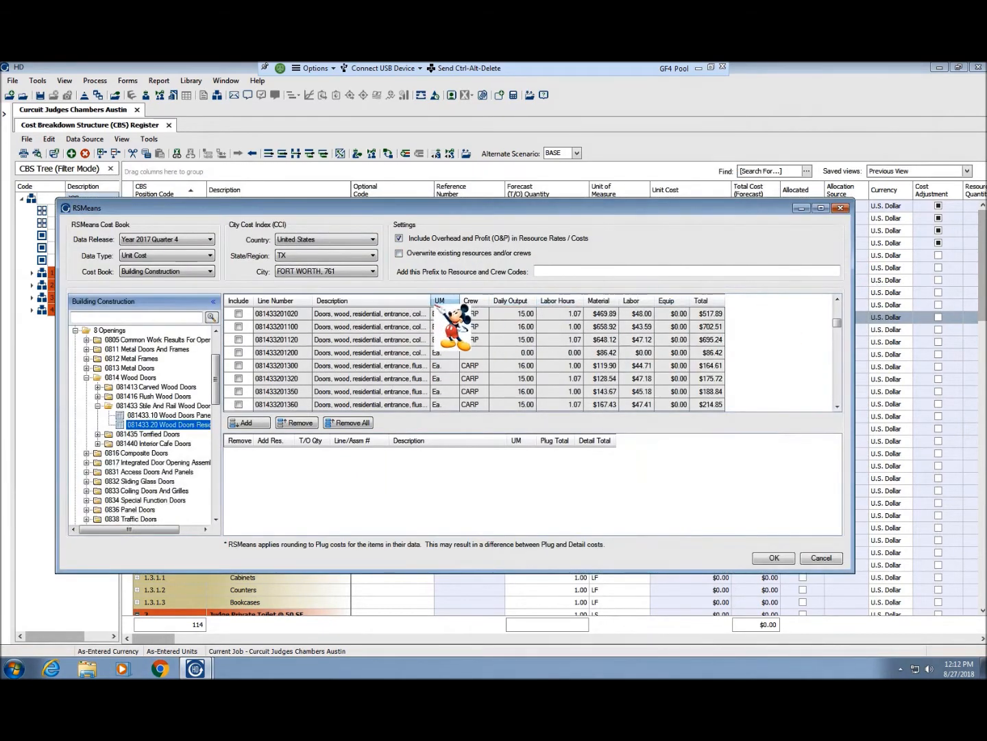
pyautogui.moveTo(610, 307); pyautogui.dragTo(609, 302)
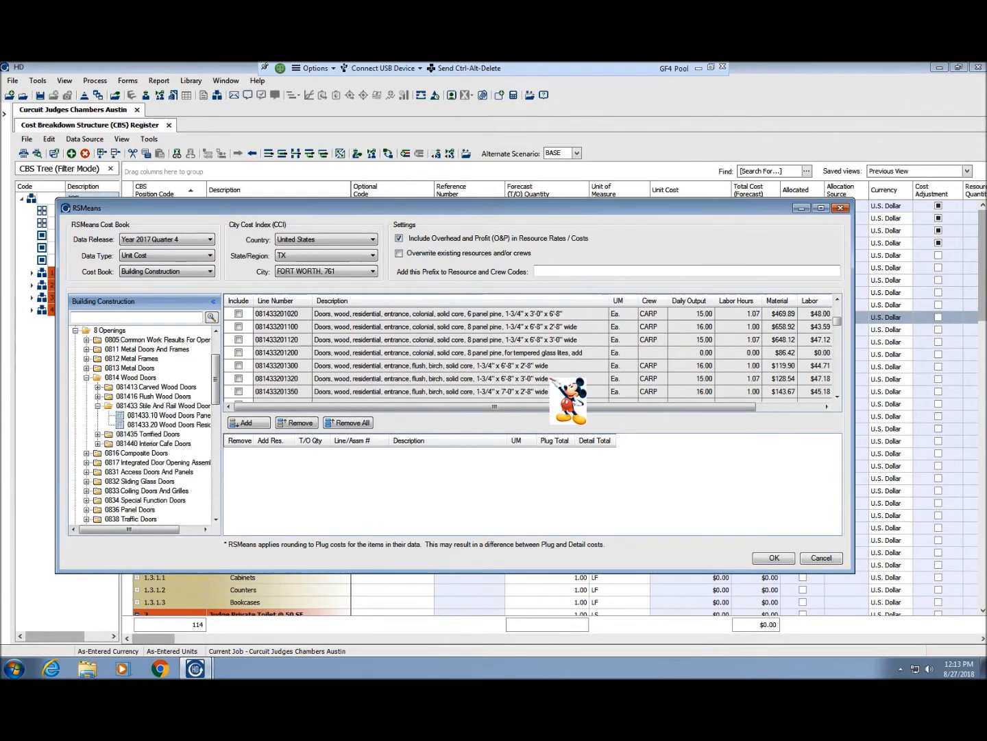
pyautogui.click(238, 378)
pyautogui.click(259, 426)
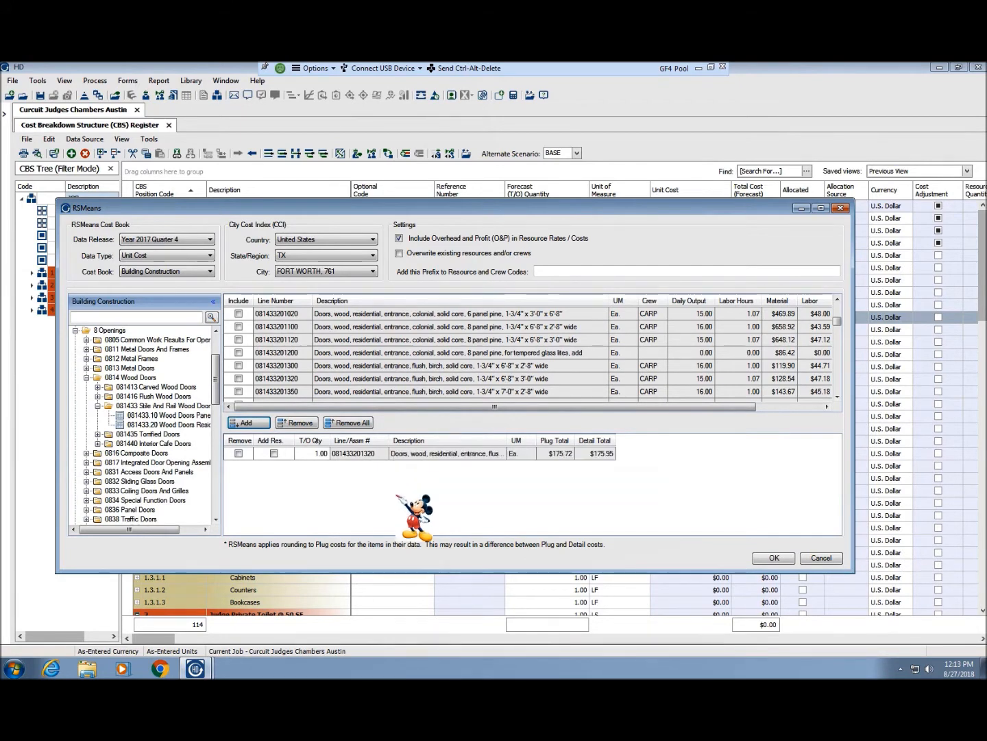
pyautogui.click(774, 559)
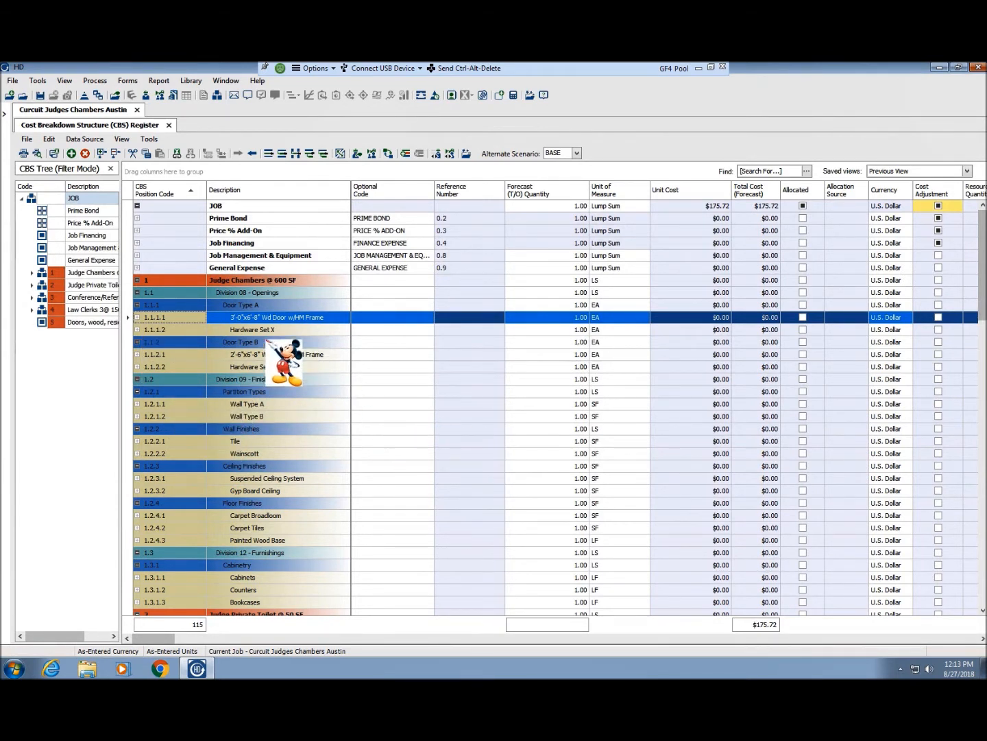
# - Start adding another level 1 cost item from RSMeans and list the 081213.13 Standard Hollow Metal Frames lines under 0812 Metal Frames
pyautogui.rightClick(184, 317)
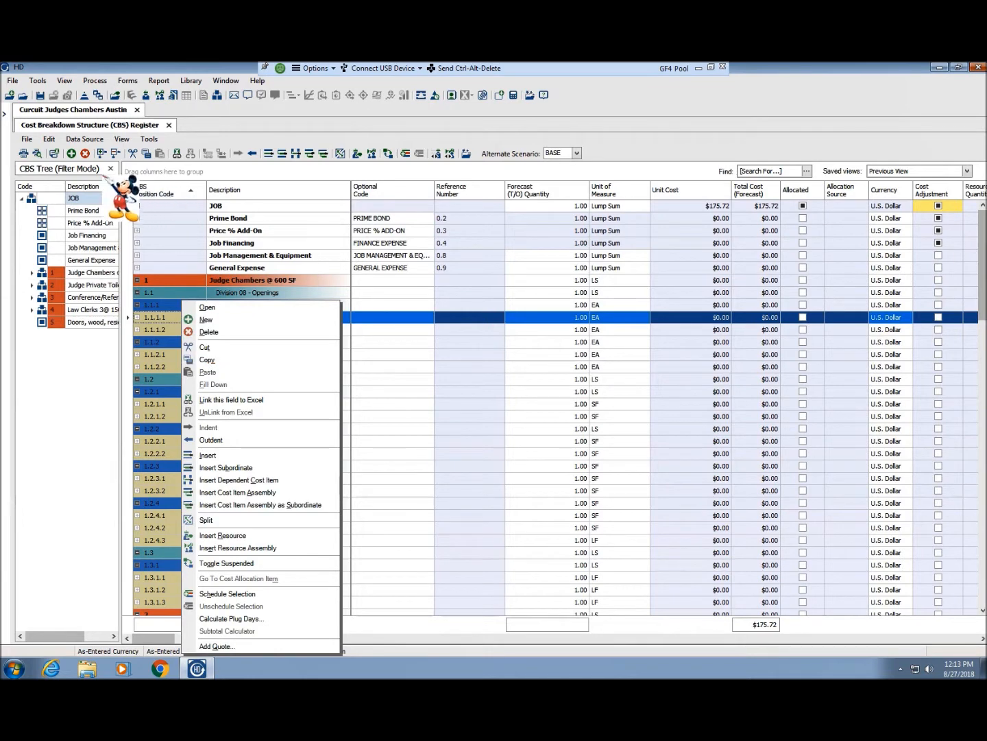
pyautogui.click(95, 139)
pyautogui.moveTo(103, 152)
pyautogui.click(290, 153)
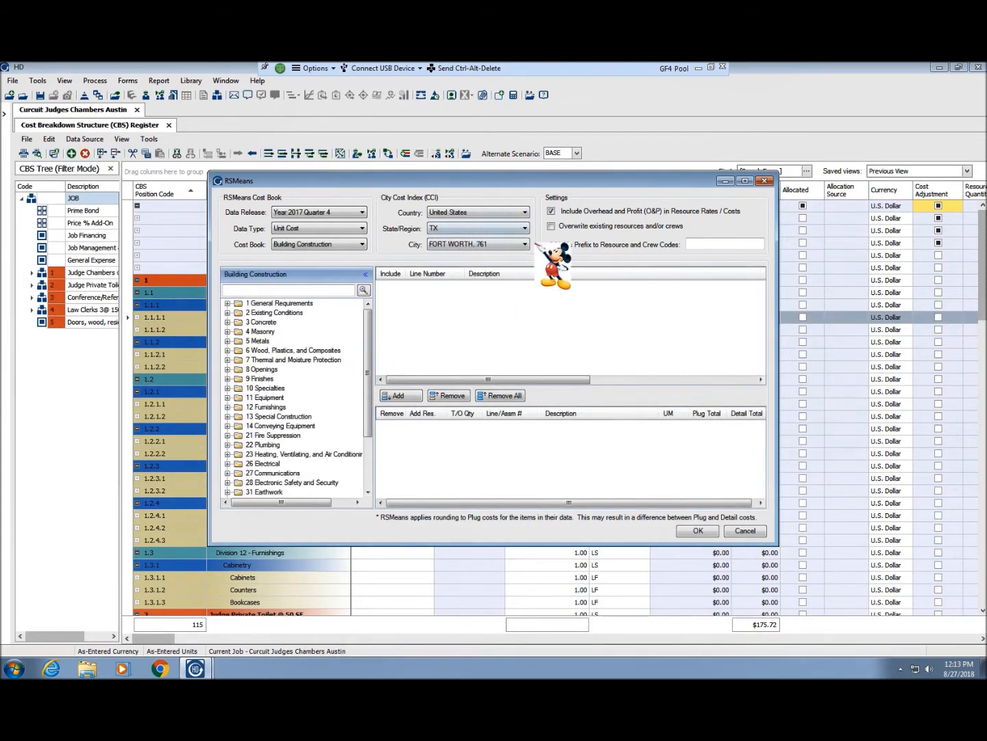
pyautogui.click(228, 369)
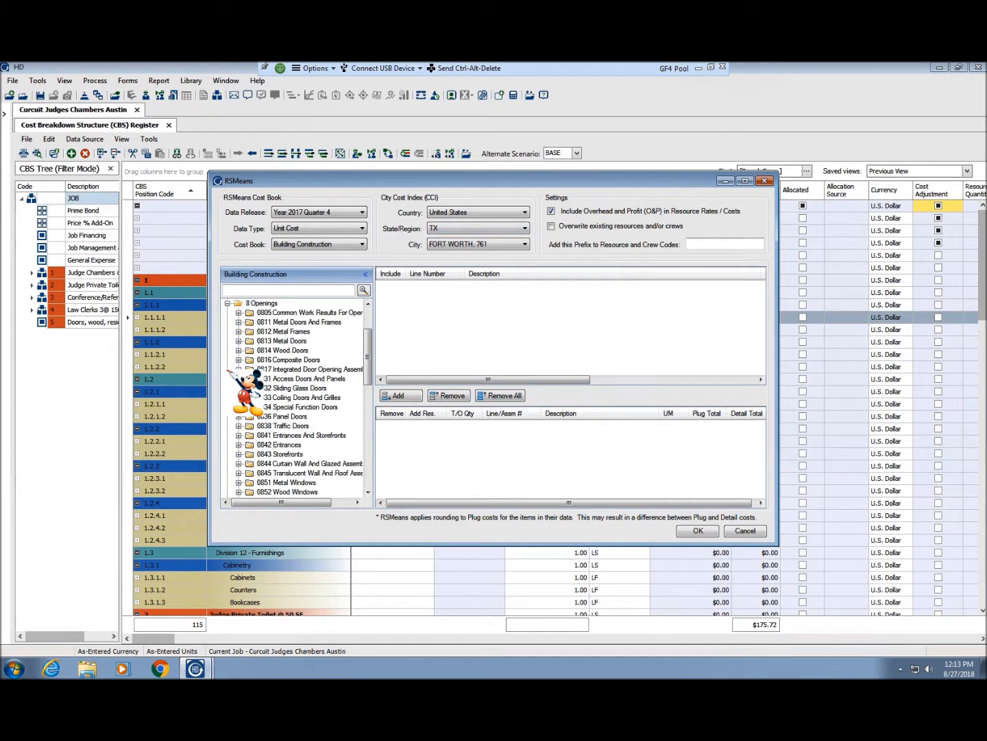
pyautogui.click(240, 332)
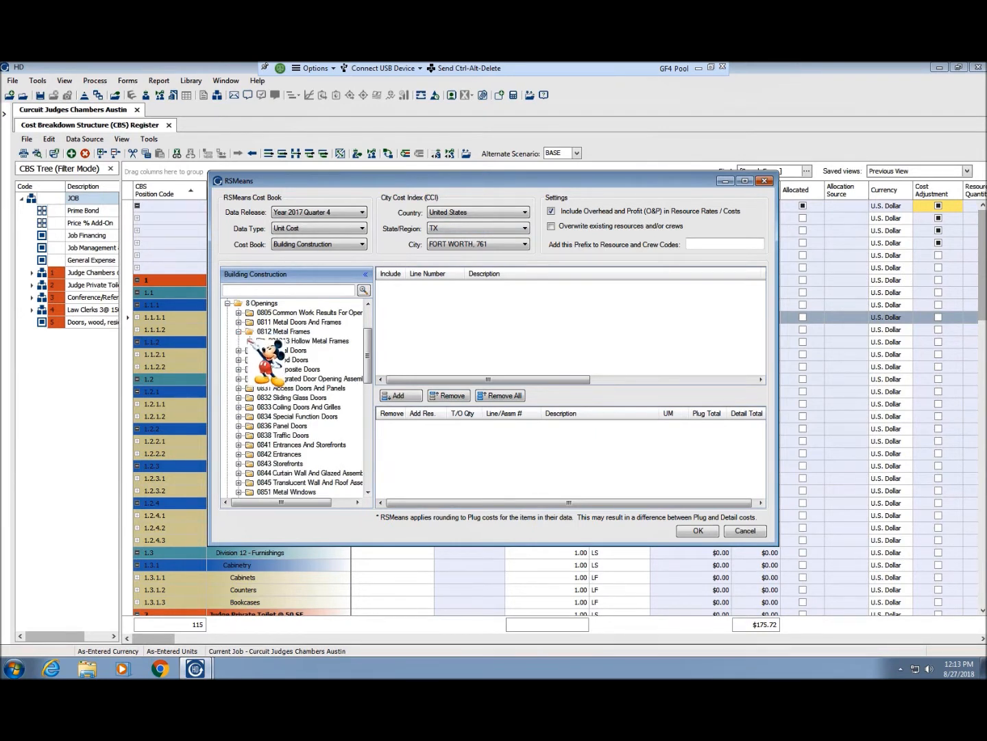
pyautogui.click(250, 341)
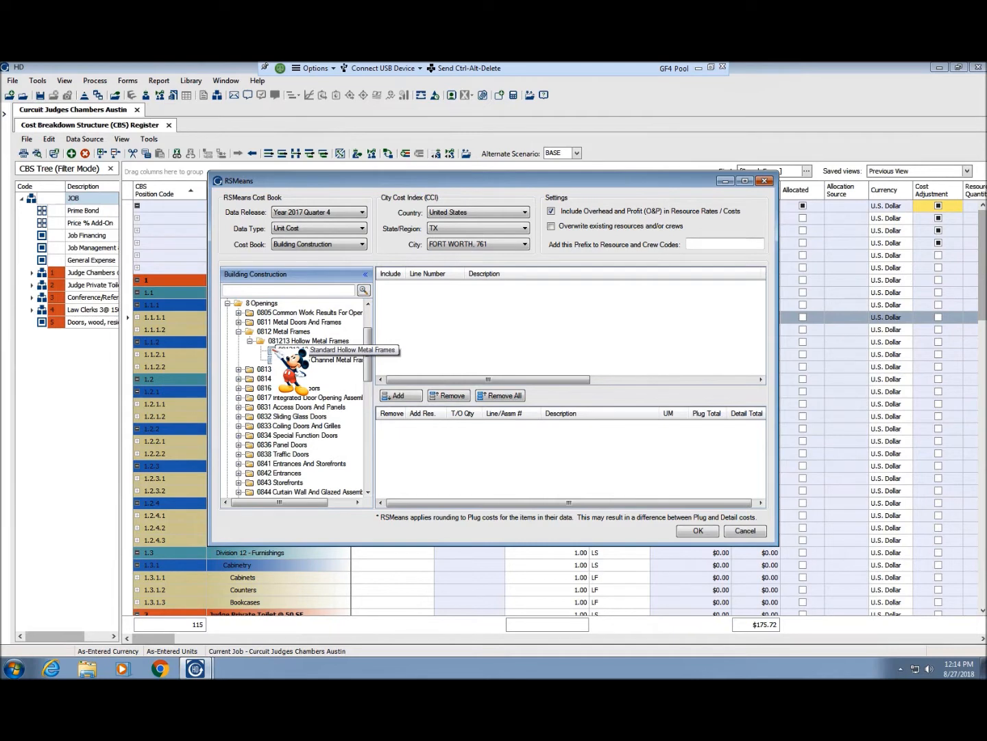
pyautogui.click(275, 350)
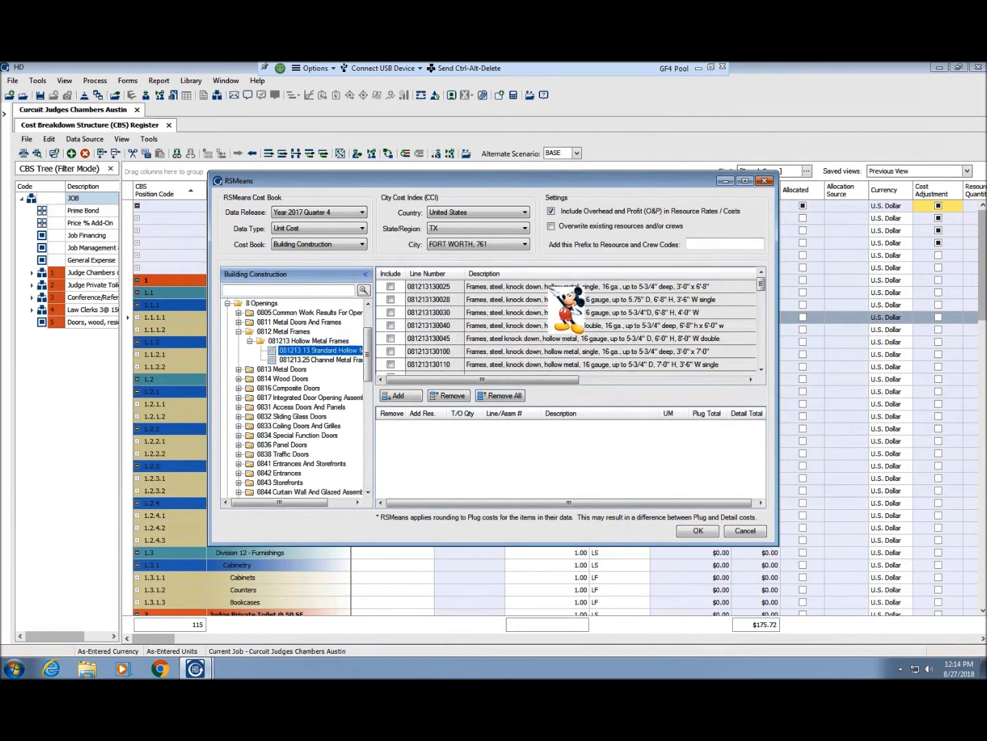
pyautogui.moveTo(777, 301); pyautogui.dragTo(899, 301)
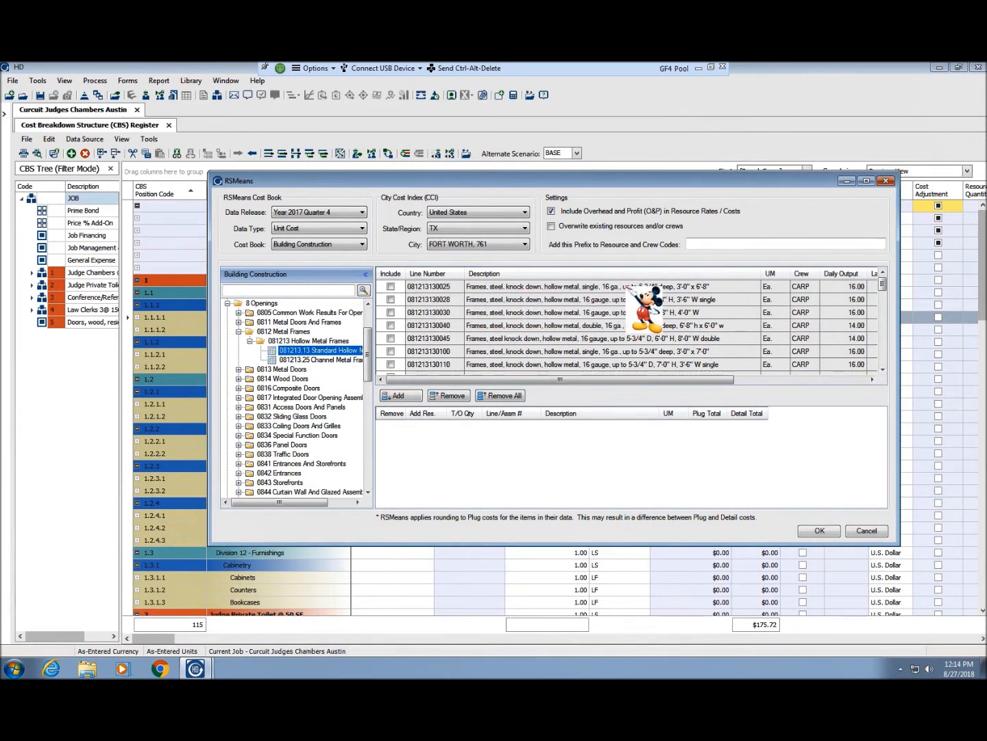
pyautogui.click(391, 286)
pyautogui.click(401, 396)
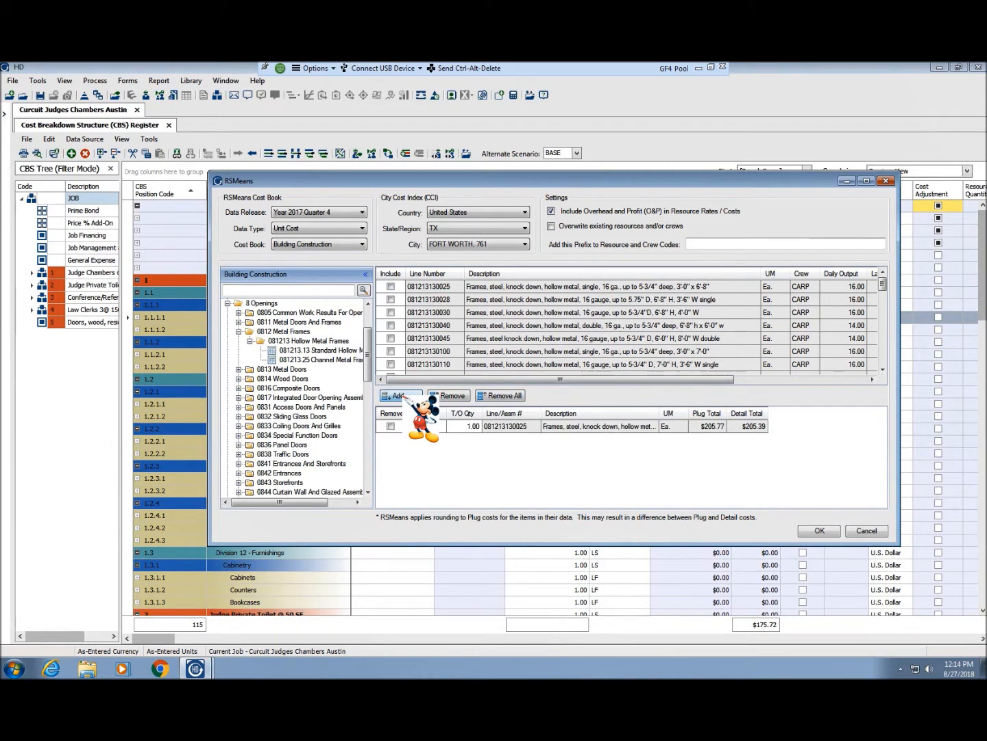
# - List the 099113.70 Doors And Windows lines of 099113 Exterior Painting under 0991 Painting in 9 Finishes
pyautogui.click(239, 332)
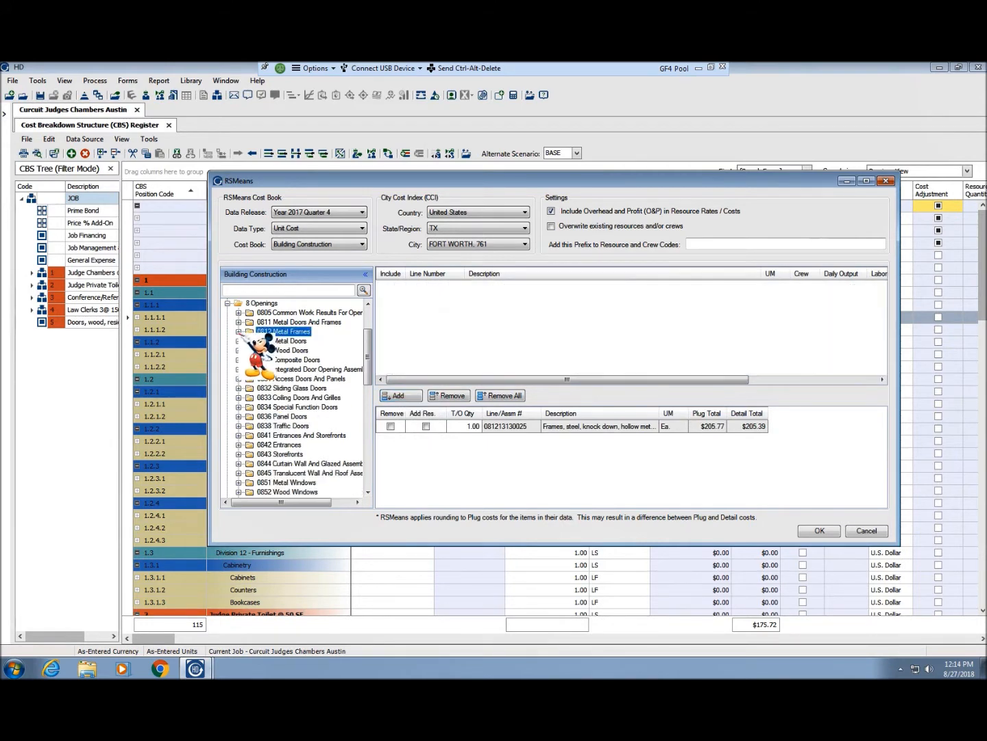
pyautogui.scroll(-6, 247, 384)
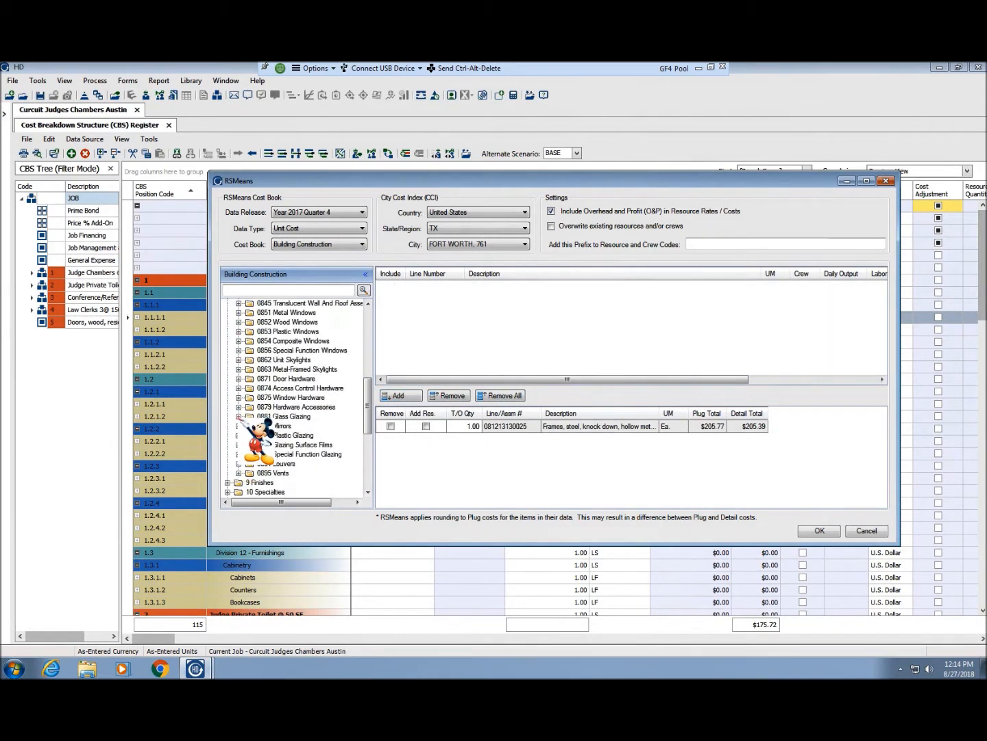
pyautogui.click(228, 482)
pyautogui.scroll(-4, 300, 422)
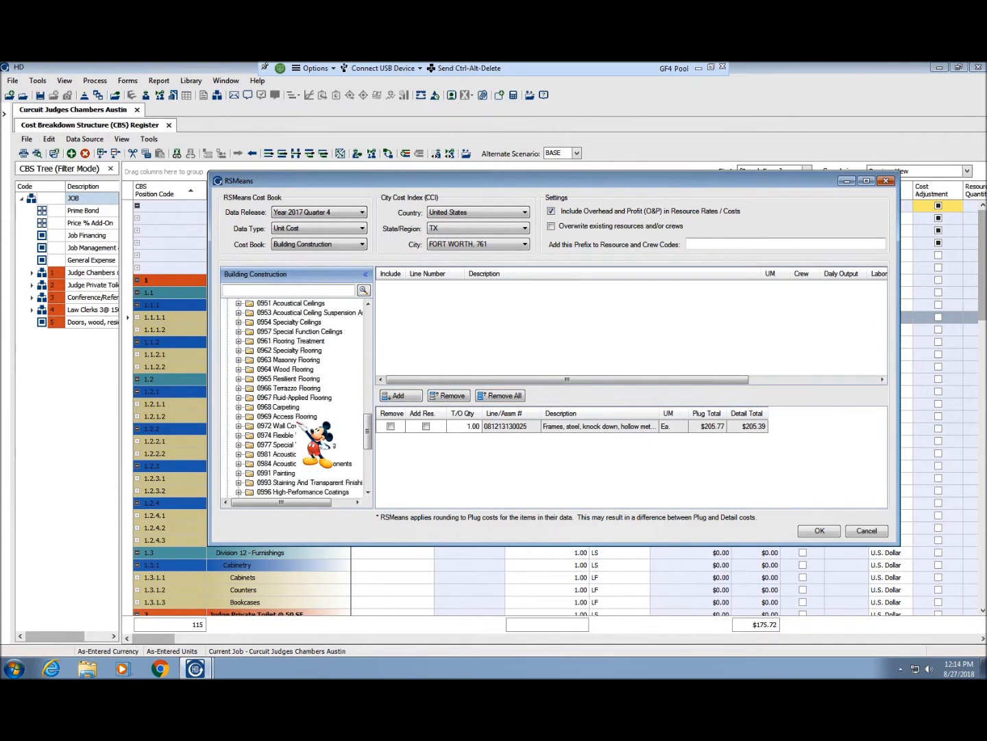
pyautogui.scroll(-3, 299, 422)
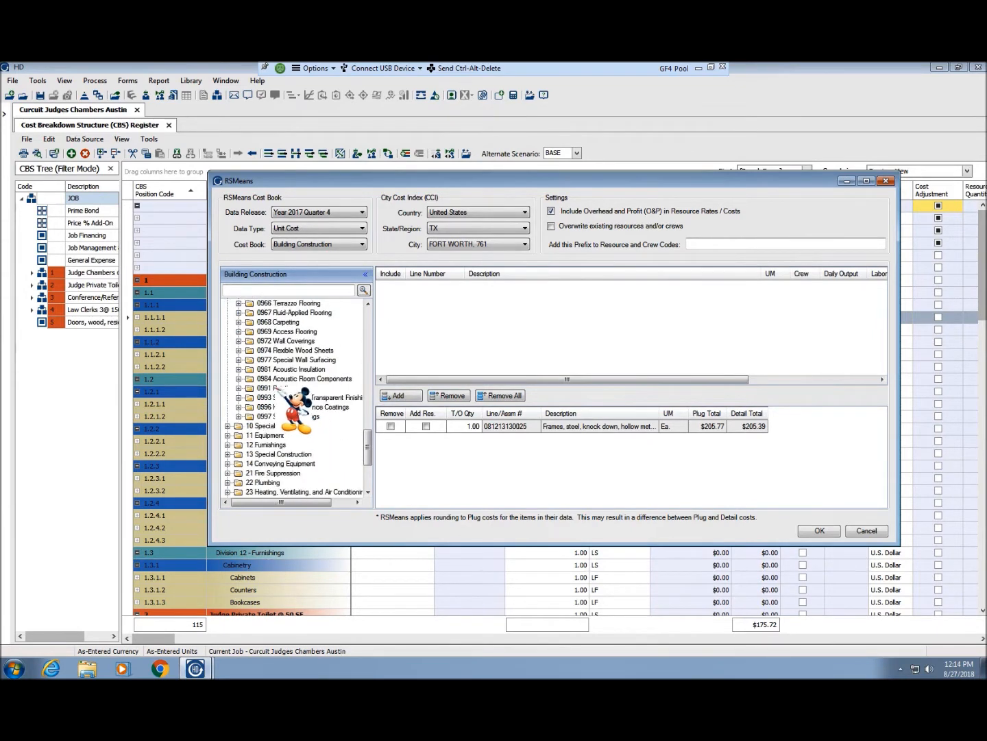
pyautogui.click(239, 388)
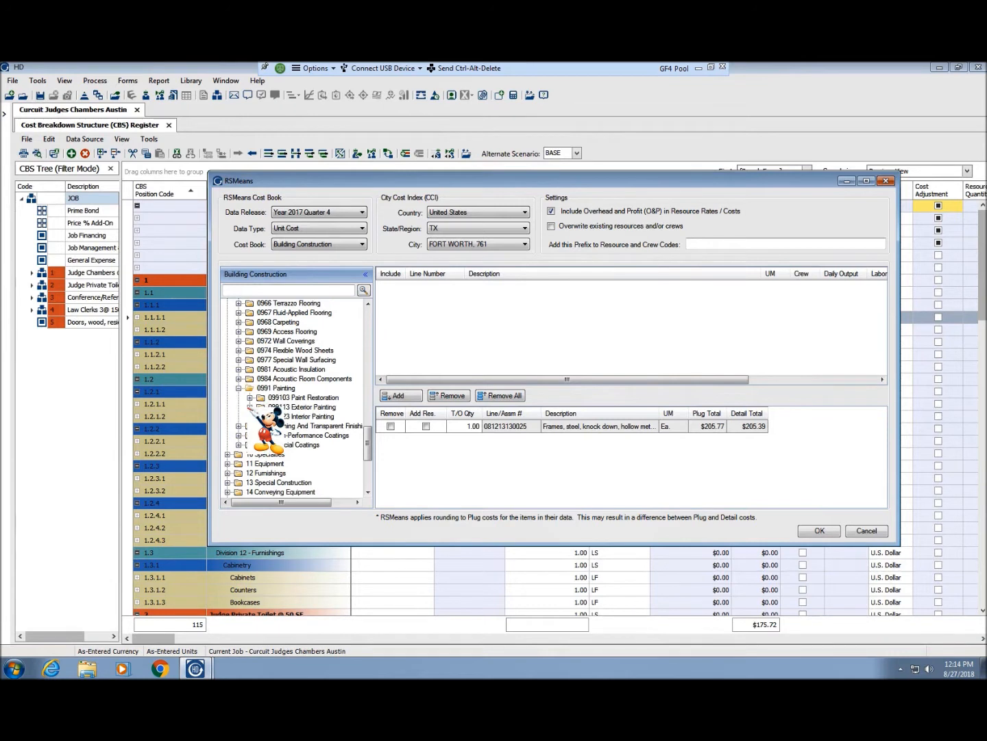
pyautogui.click(250, 407)
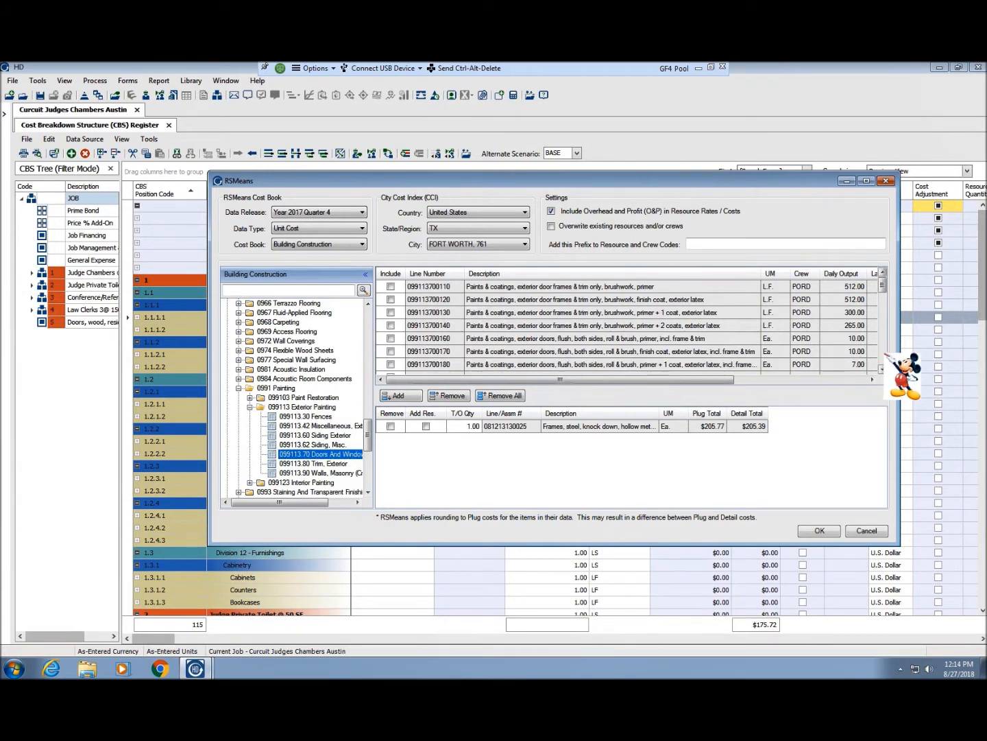
pyautogui.scroll(-2, 888, 356)
pyautogui.scroll(-3, 887, 356)
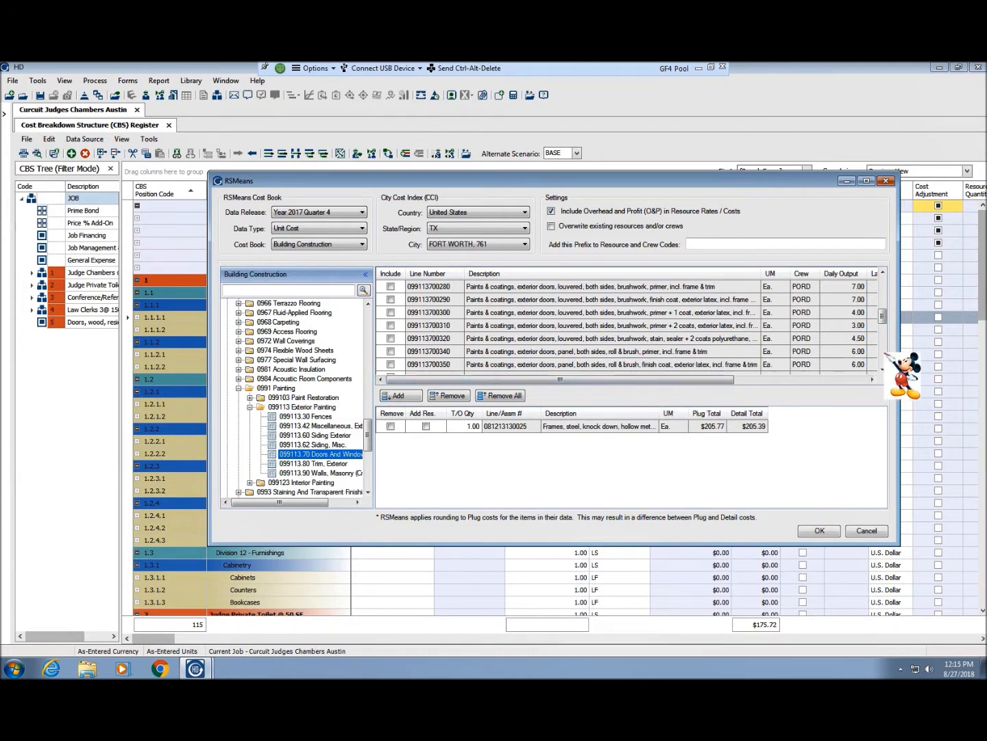
pyautogui.moveTo(900, 353); pyautogui.dragTo(986, 355)
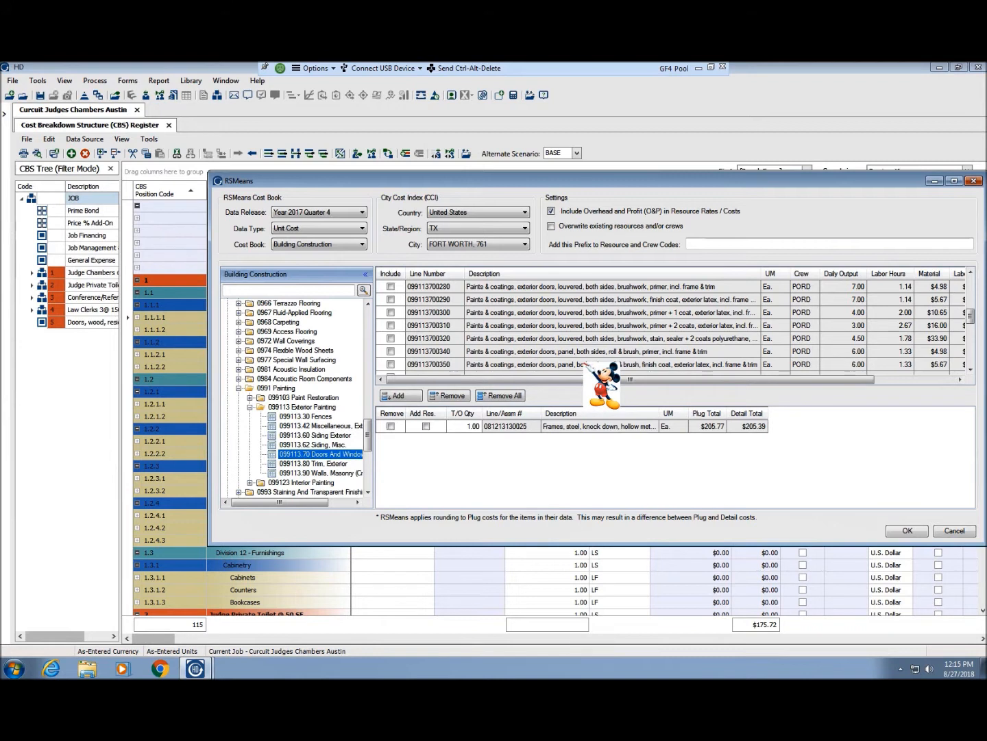
pyautogui.click(391, 338)
pyautogui.click(410, 397)
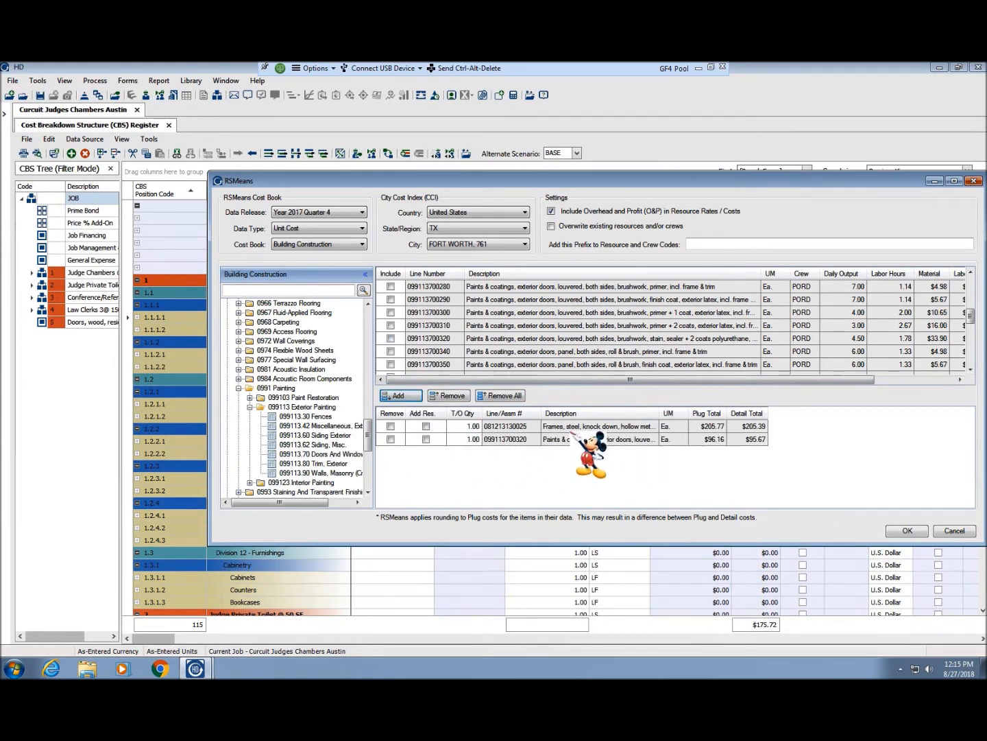
pyautogui.click(907, 530)
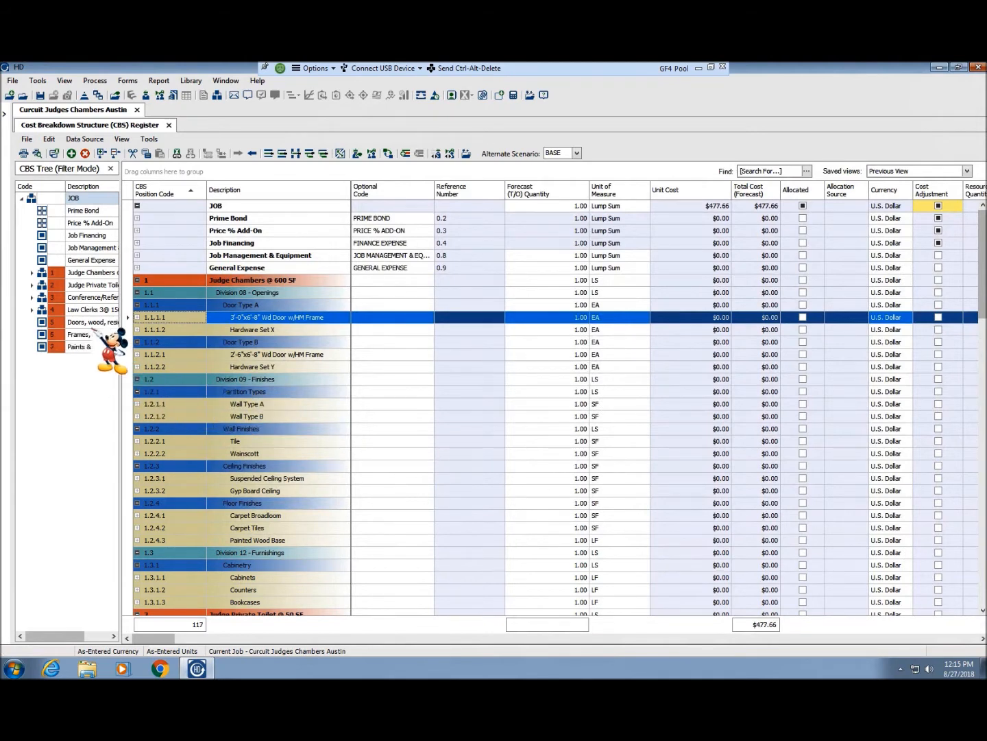
# - Collapse sections 2, 3 and 4, plus Door Type B, Division 09 - Finishes and Division 12 - Furnishings under Judge Chambers @ 600 SF
pyautogui.scroll(-1, 231, 394)
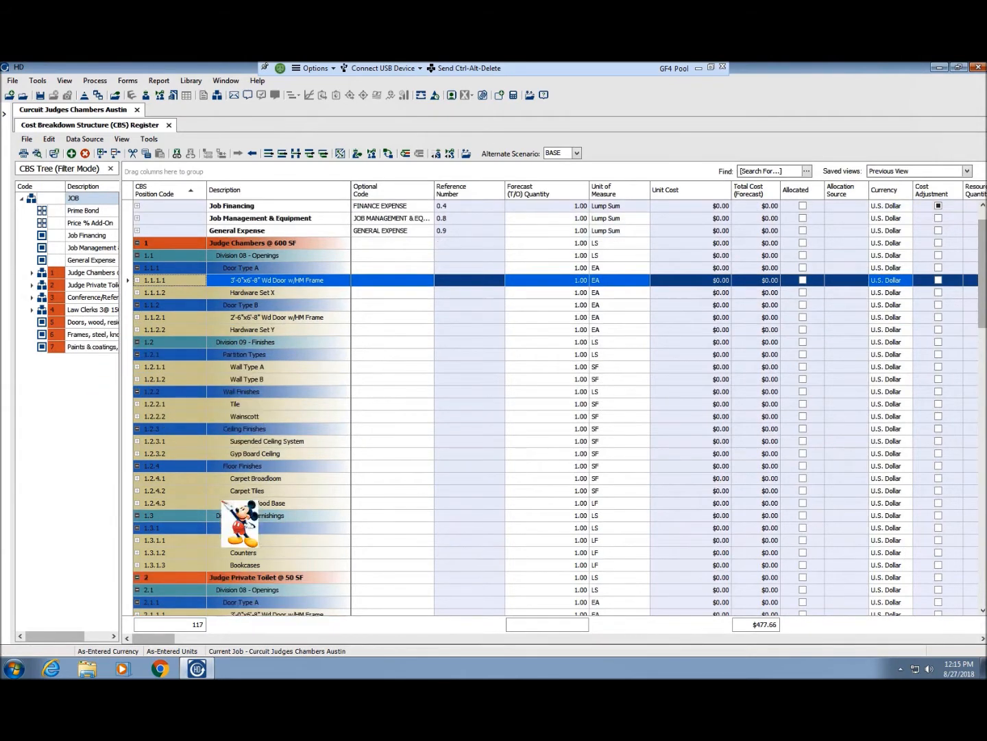
pyautogui.click(137, 577)
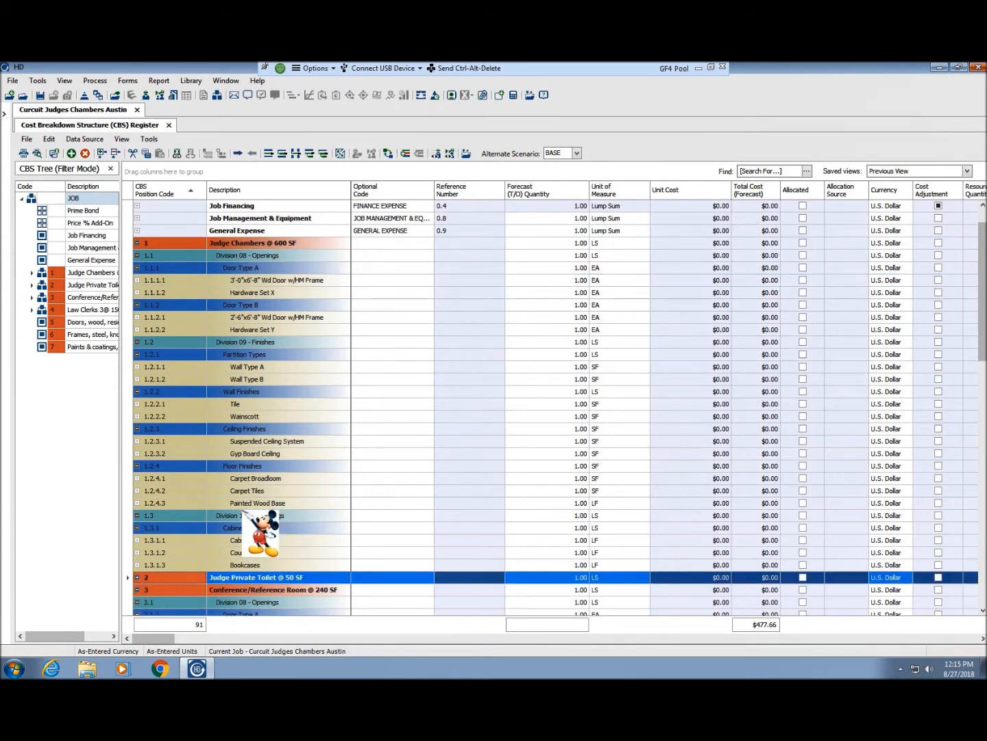
pyautogui.scroll(-1, 238, 509)
pyautogui.click(137, 552)
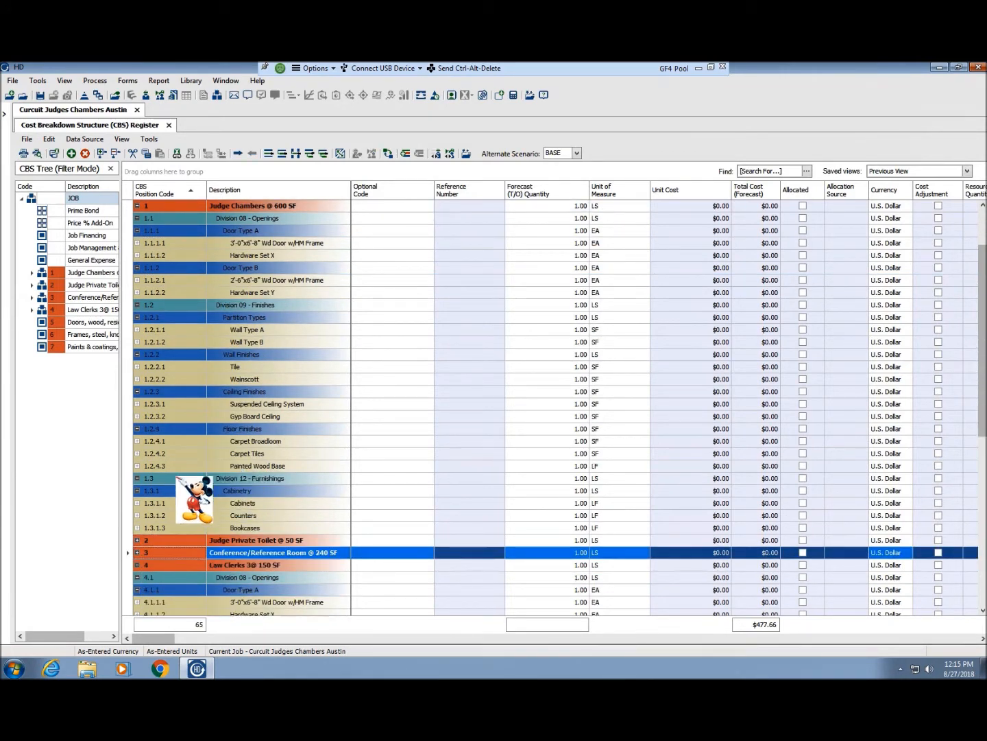
pyautogui.click(137, 490)
pyautogui.click(137, 478)
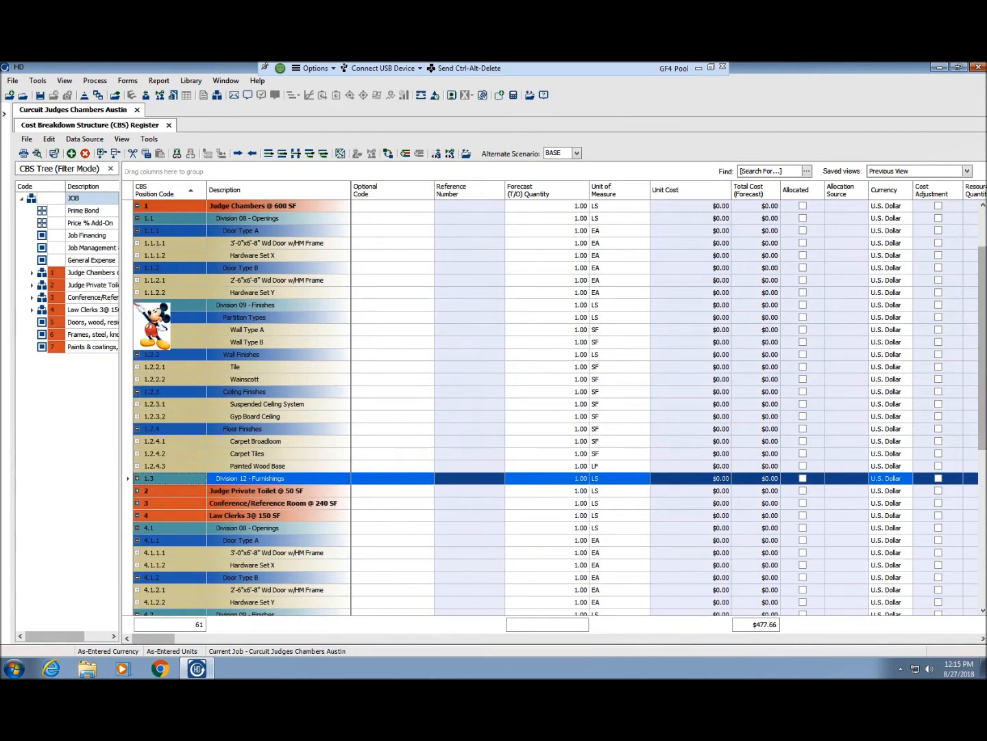
pyautogui.click(138, 304)
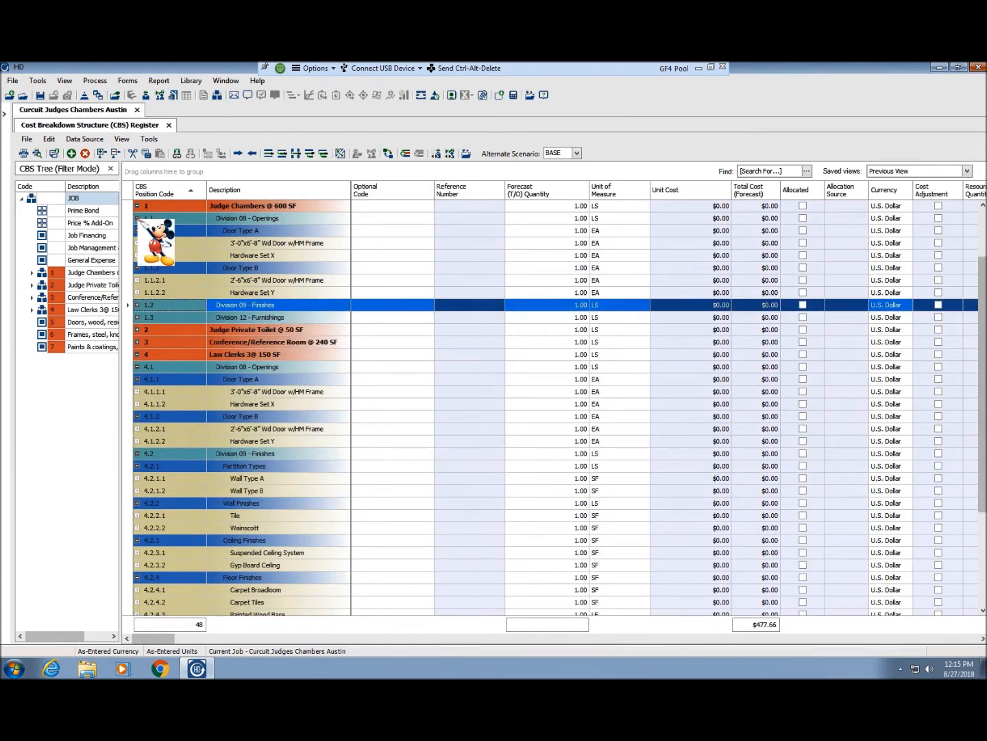
pyautogui.click(142, 269)
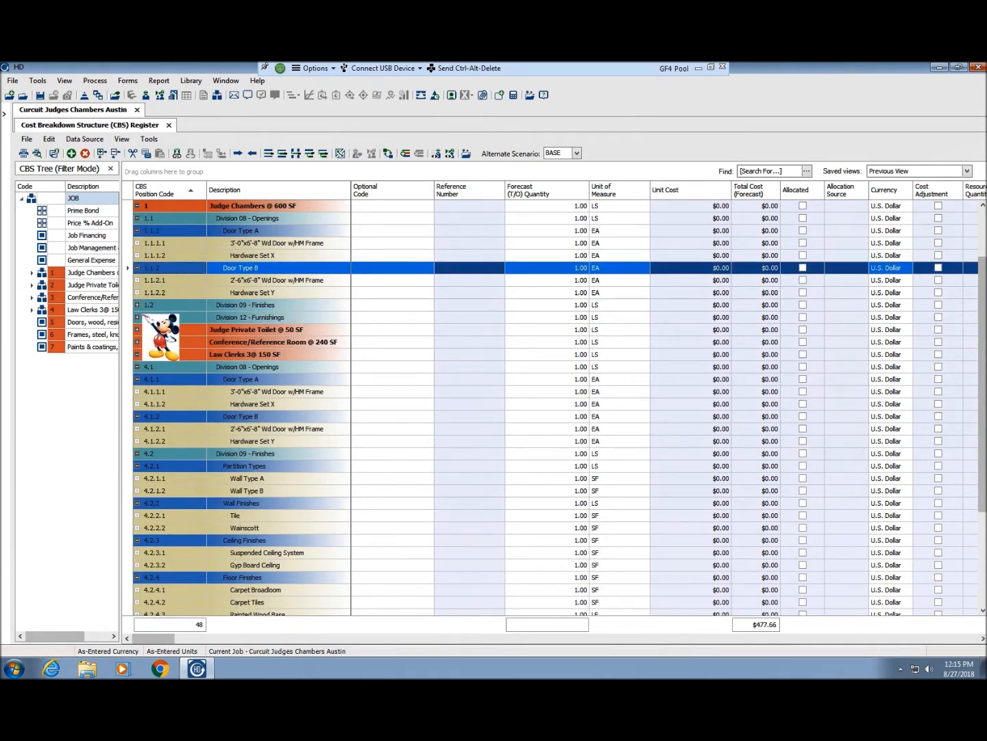
pyautogui.click(137, 268)
pyautogui.click(137, 331)
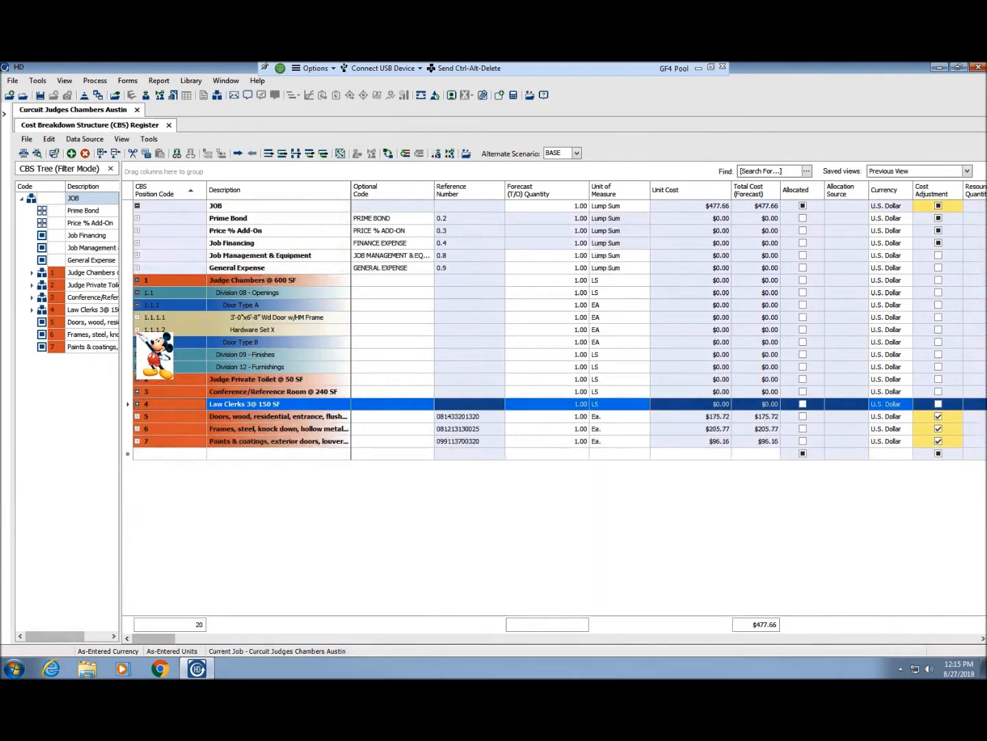
# - Move cost items 5, 6 and 7 under 1.1.1.1, the 3'-0"x6'-8" Wd Door w/HM Frame, keeping the original quantities
pyautogui.click(177, 416)
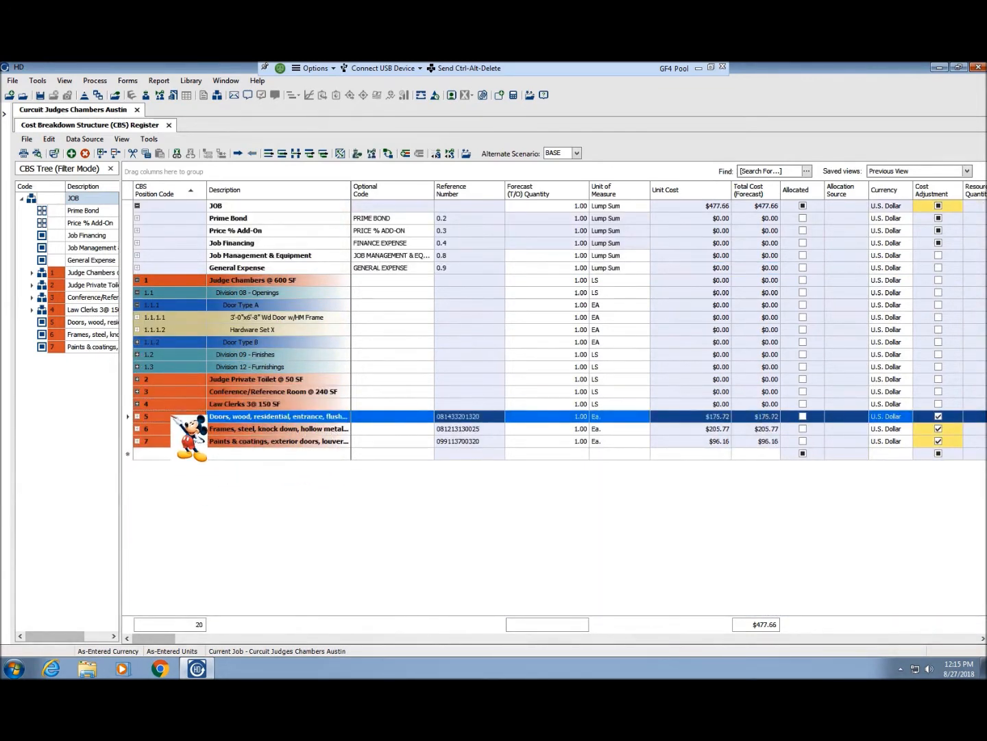
pyautogui.keyDown('shift'); pyautogui.click(173, 442); pyautogui.keyUp('shift')
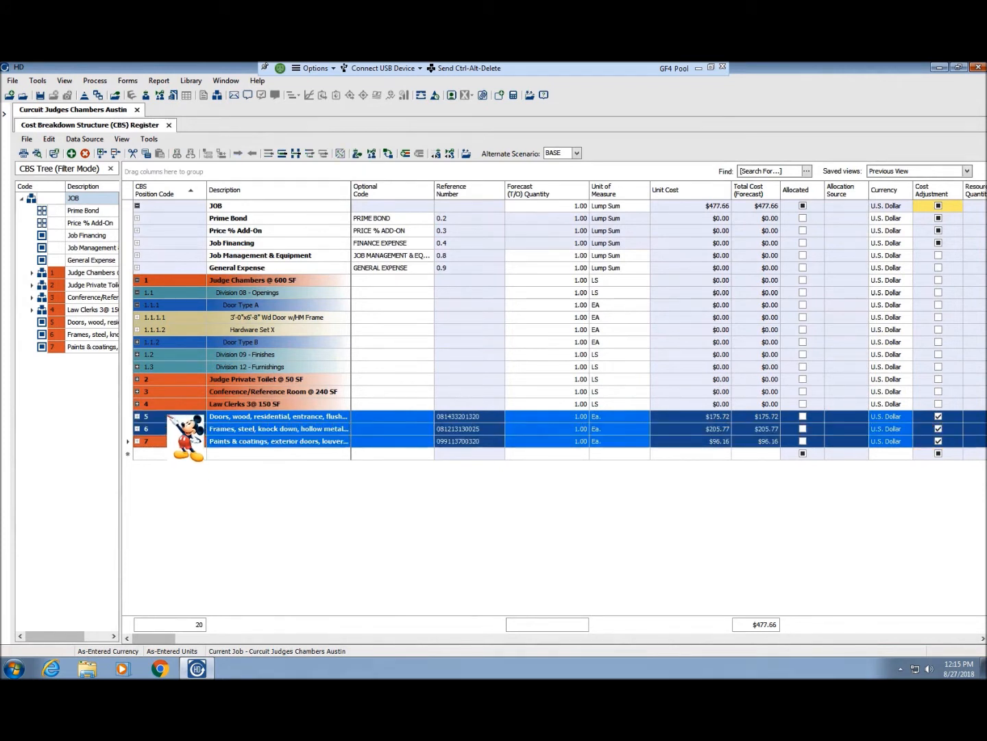
pyautogui.moveTo(169, 416); pyautogui.dragTo(278, 319)
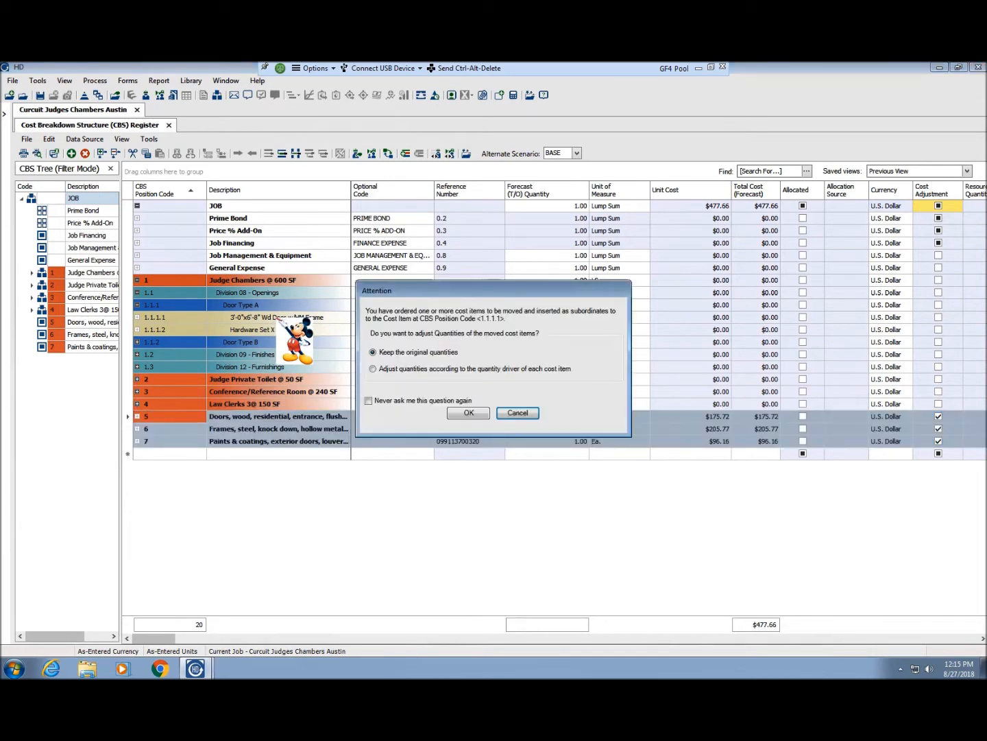
pyautogui.click(466, 412)
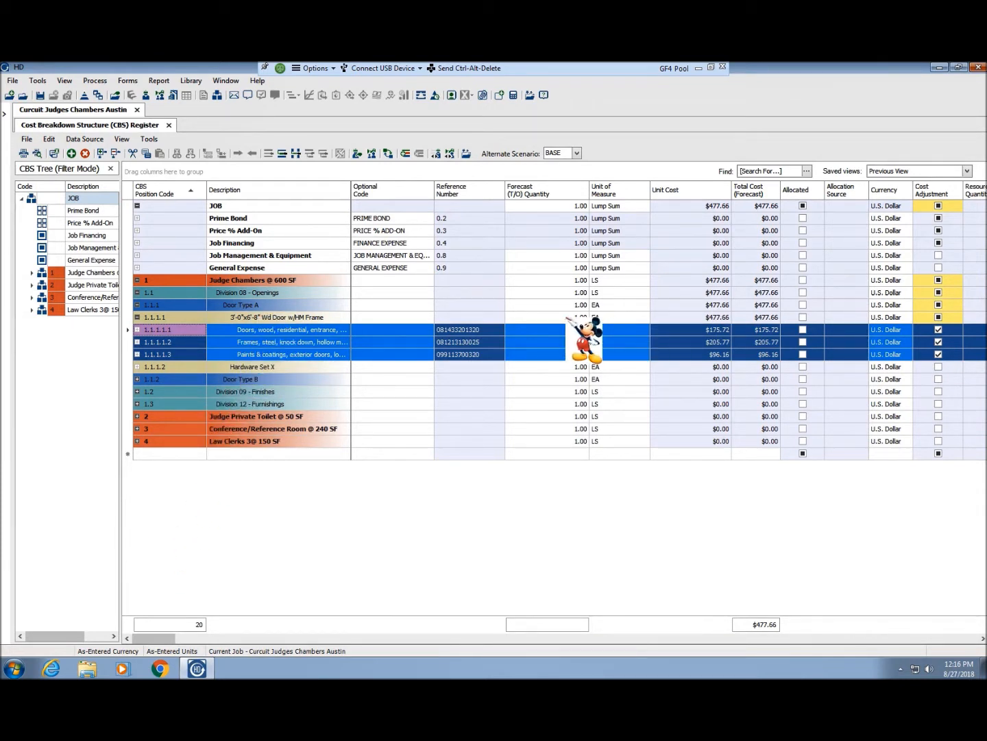
# - With Hardware Set X selected, start adding level 1 cost items from RSMeans and expand 087120 Hardware under 0871 Door Hardware
pyautogui.click(179, 367)
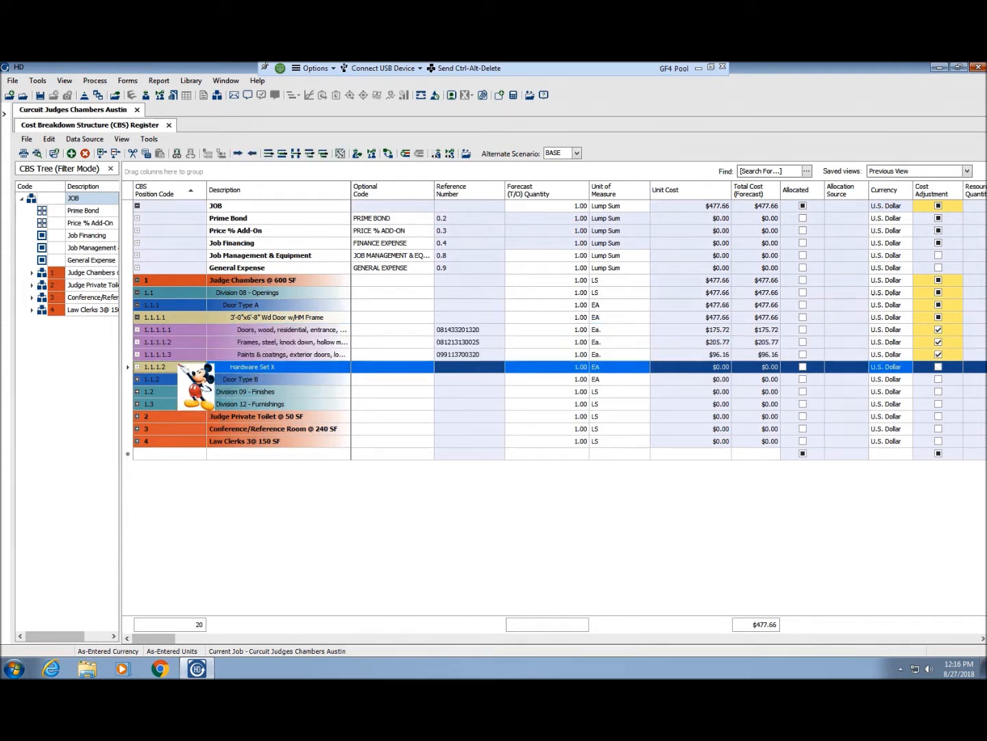
pyautogui.click(96, 140)
pyautogui.moveTo(243, 152)
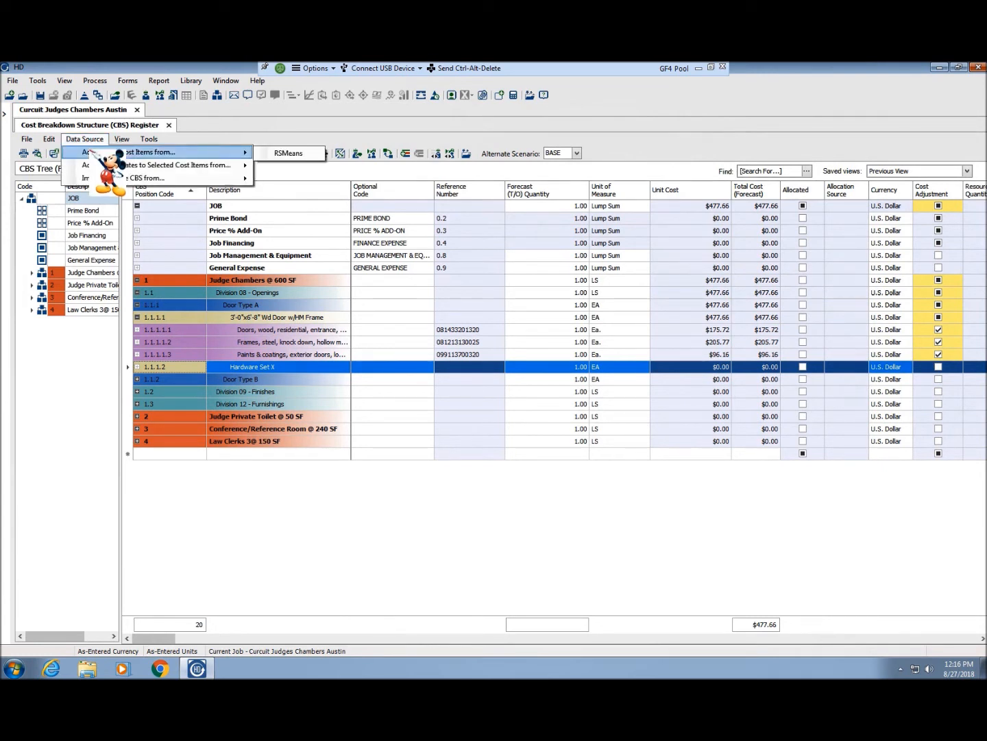
pyautogui.click(293, 153)
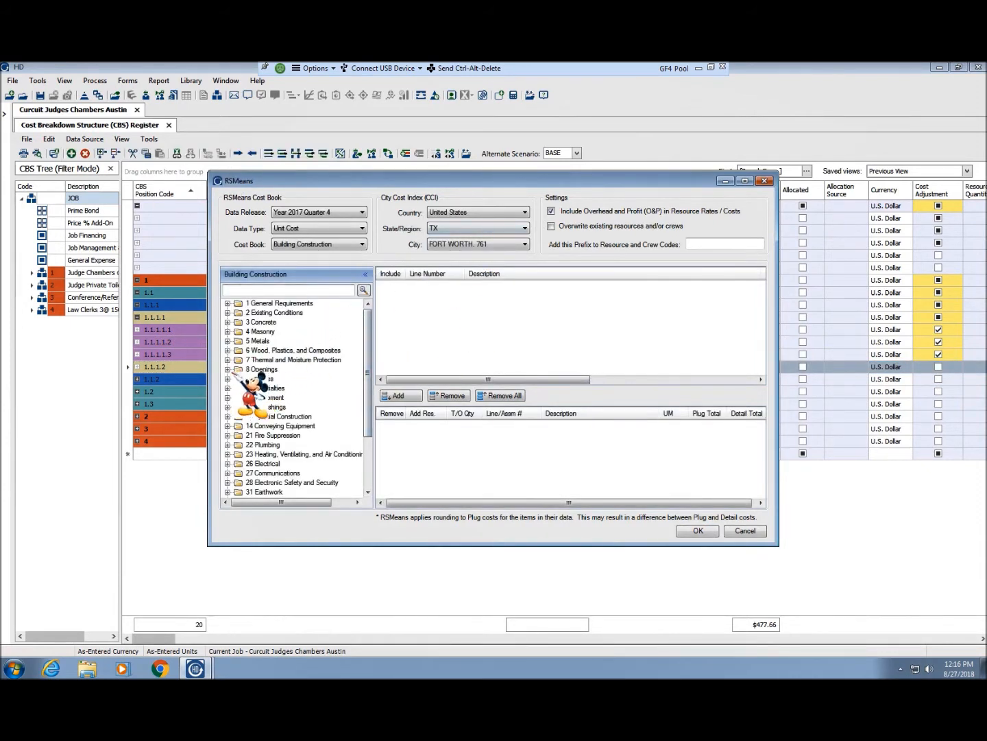
pyautogui.click(228, 370)
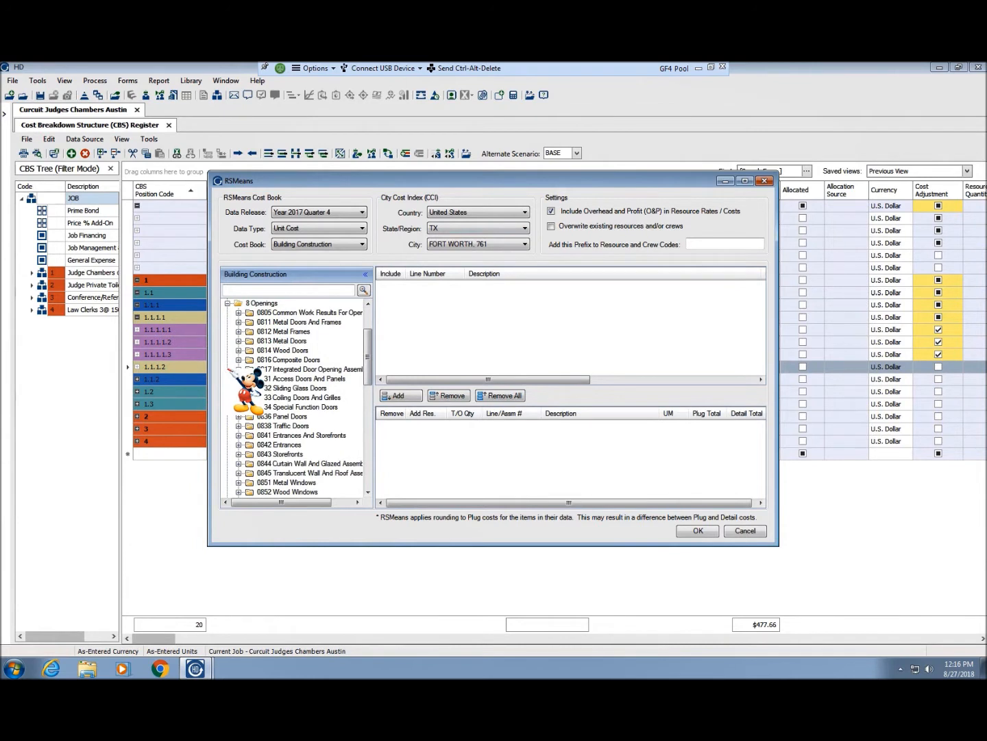
pyautogui.scroll(-4, 303, 464)
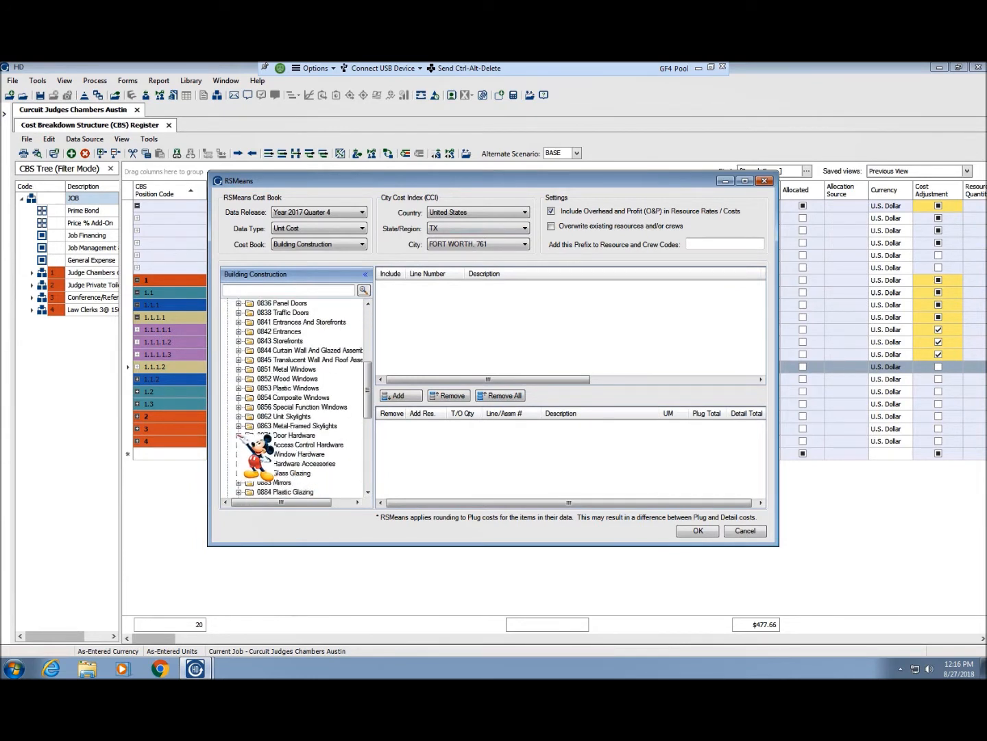
pyautogui.click(240, 435)
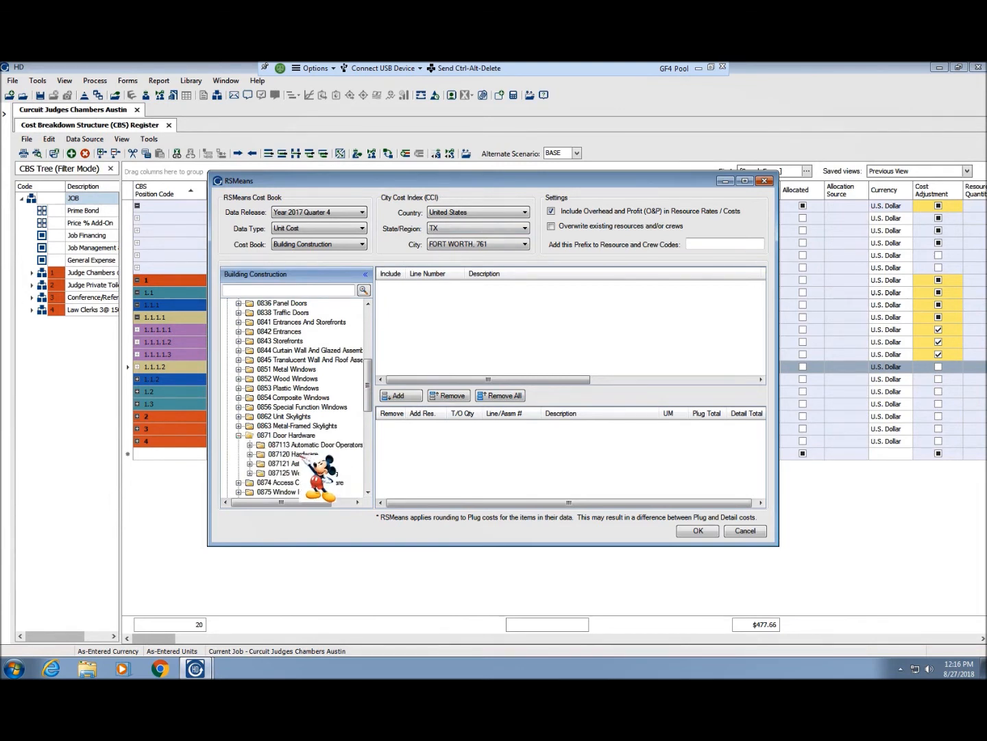
pyautogui.click(249, 454)
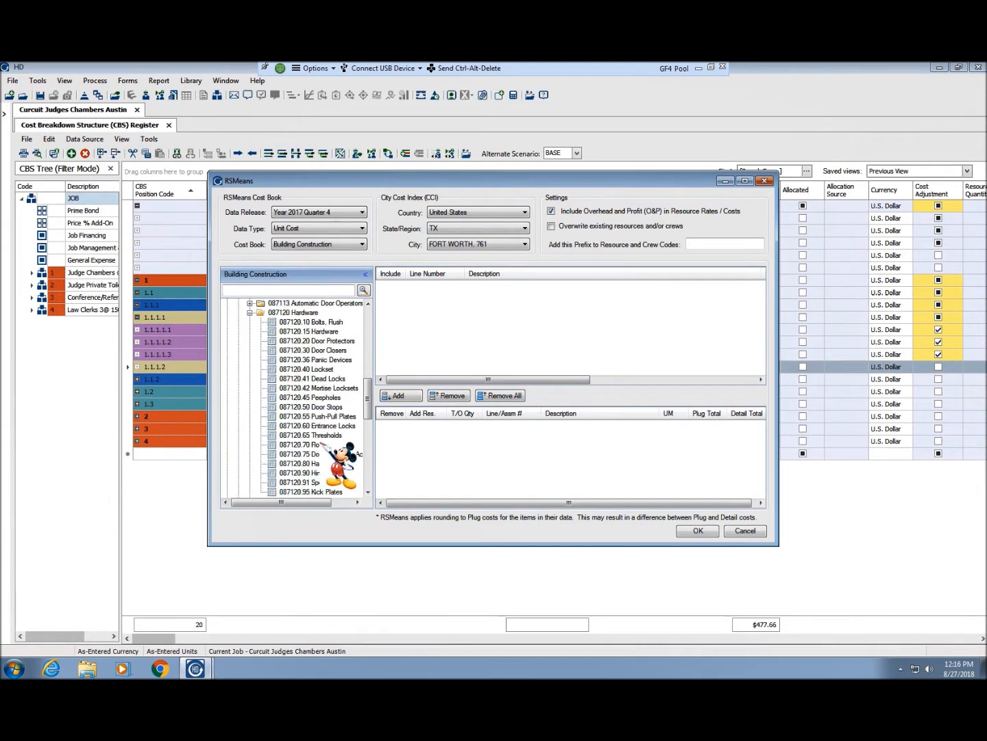
pyautogui.scroll(-3, 324, 401)
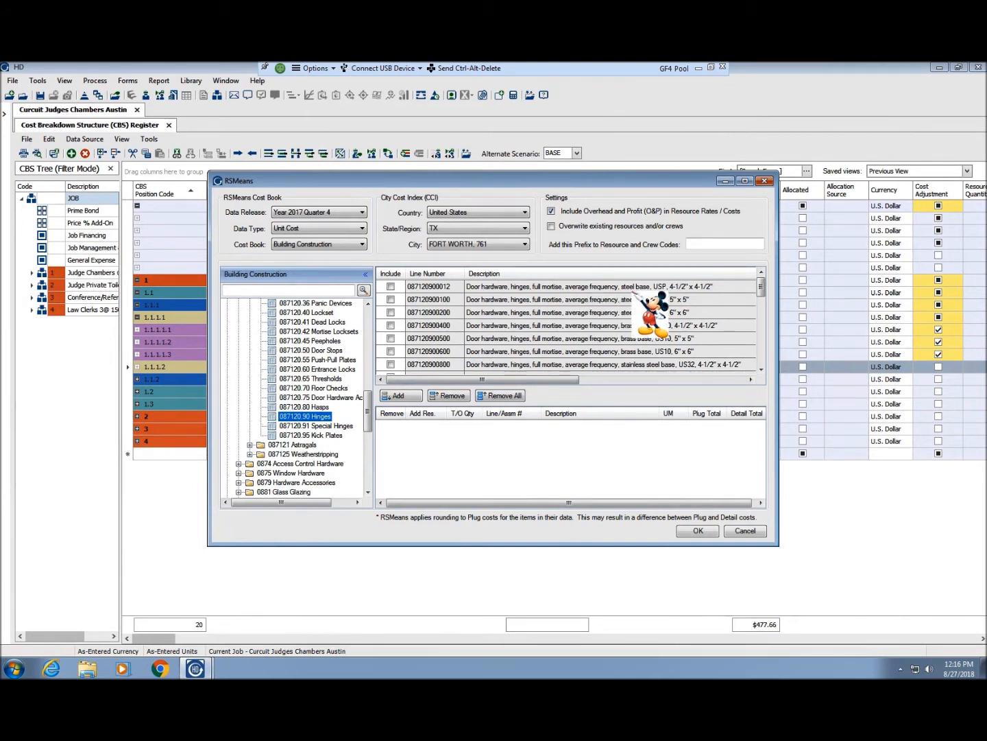
pyautogui.click(390, 286)
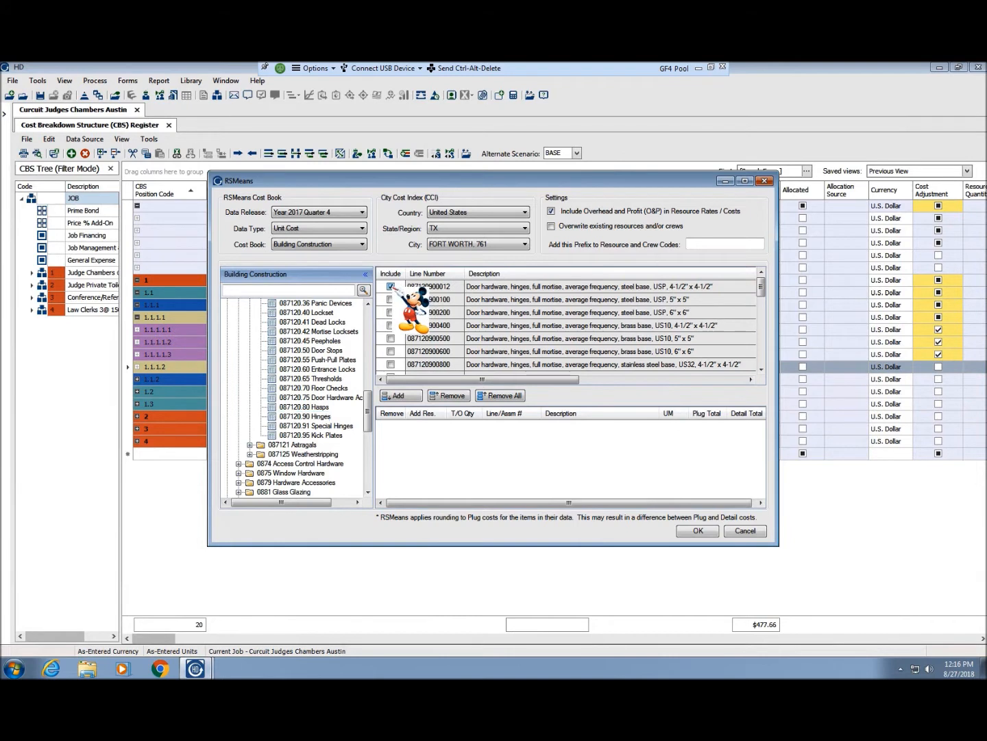
pyautogui.click(403, 396)
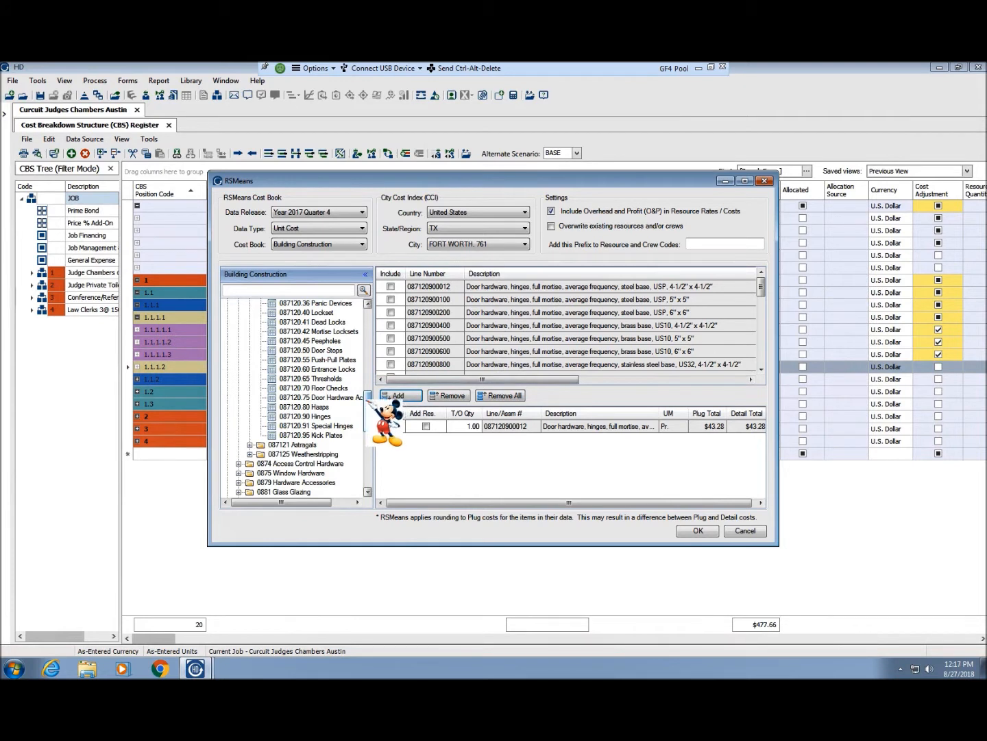
# - Open 087120.42 Mortise Locksets under 087120 Hardware and look through its commercial lockset lines
pyautogui.moveTo(367, 401); pyautogui.dragTo(368, 387)
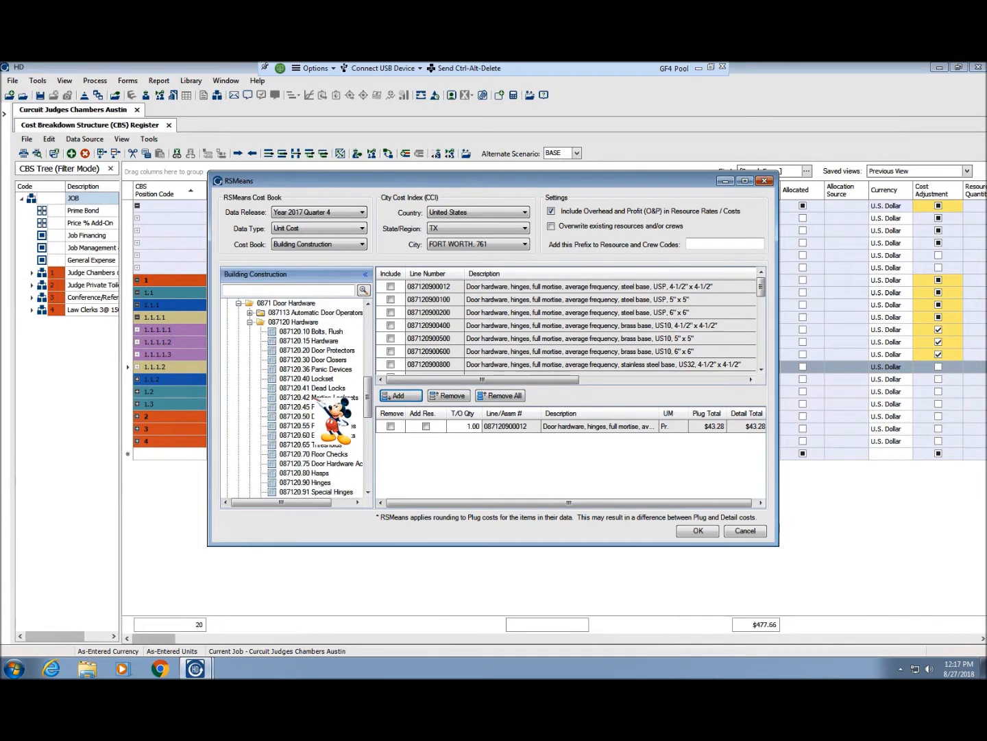
pyautogui.click(281, 397)
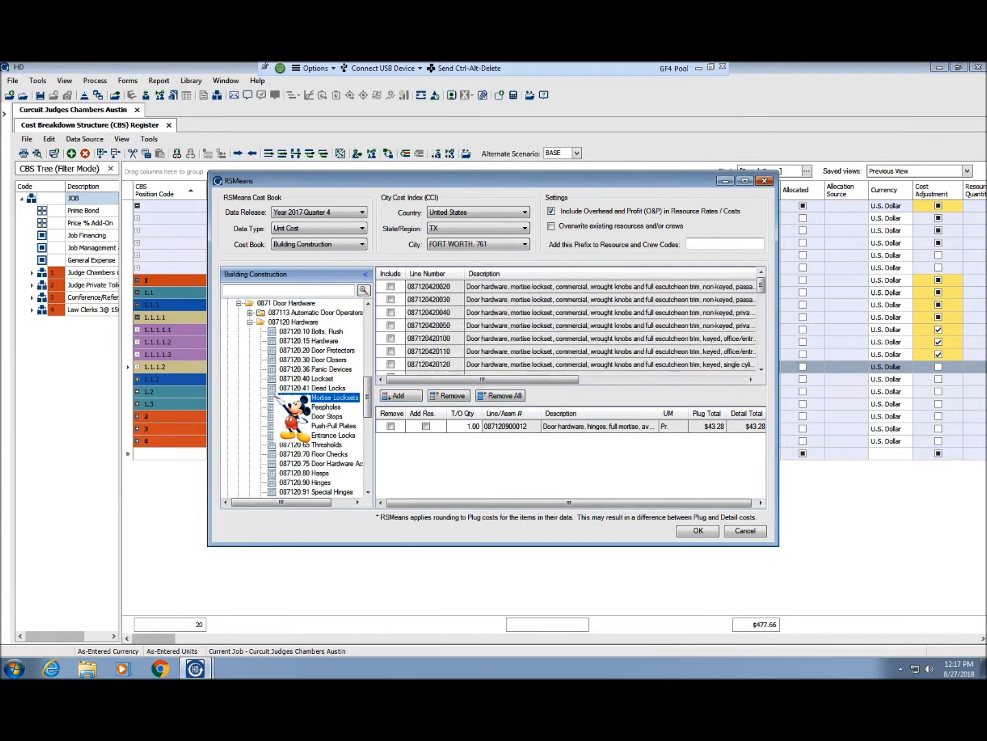
pyautogui.click(761, 355)
pyautogui.click(761, 355)
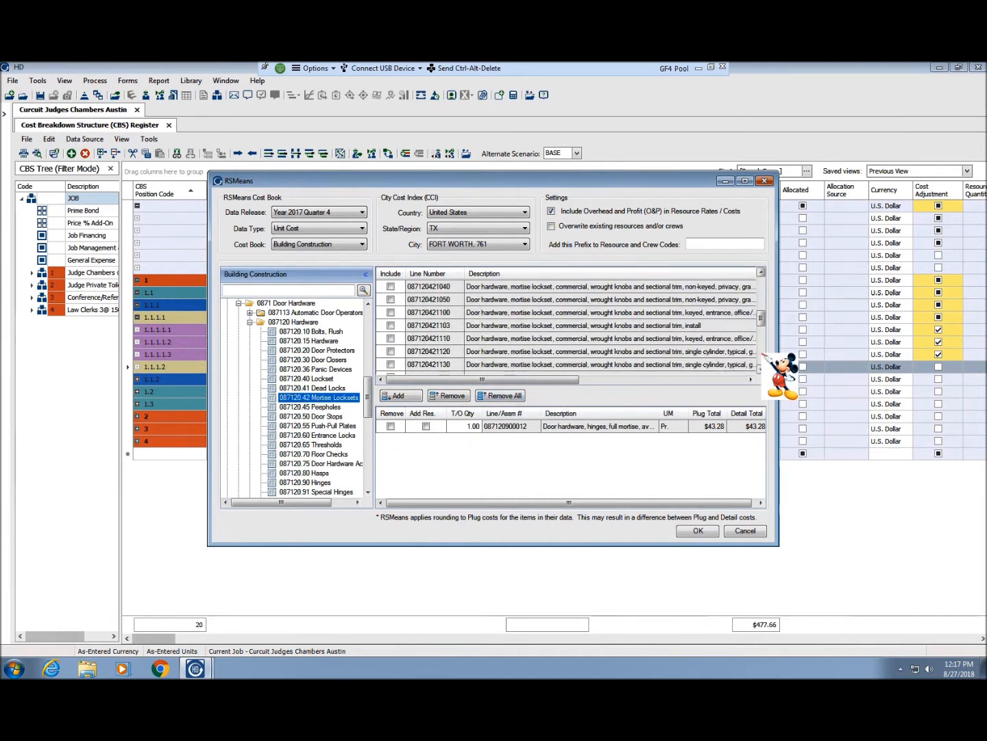
pyautogui.click(761, 355)
pyautogui.click(761, 355)
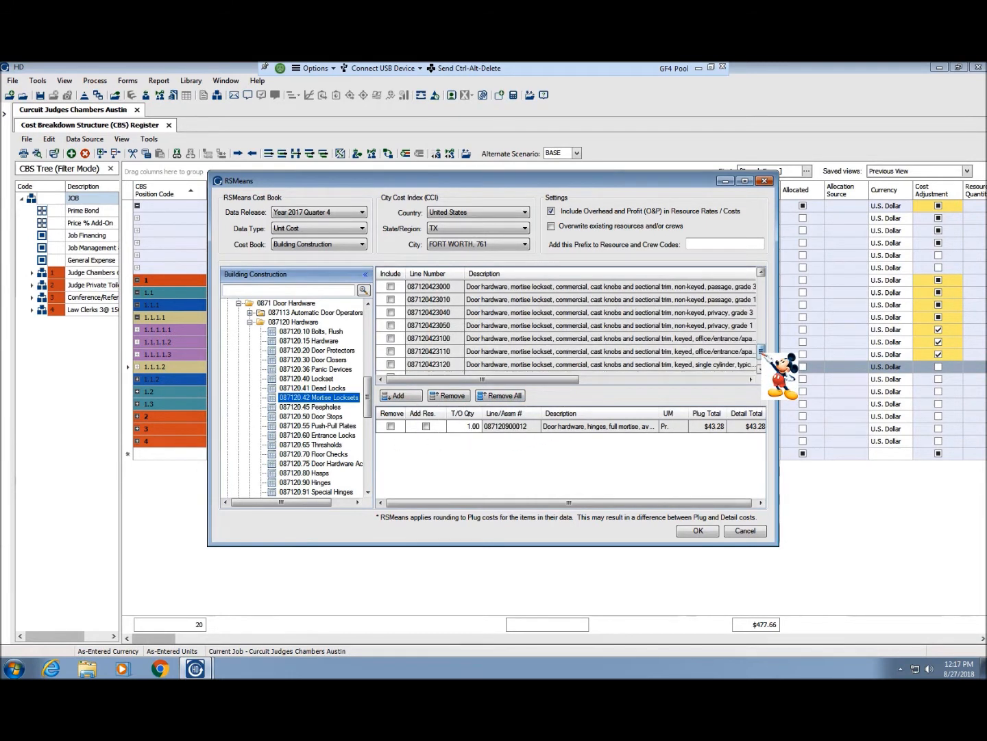
pyautogui.click(761, 356)
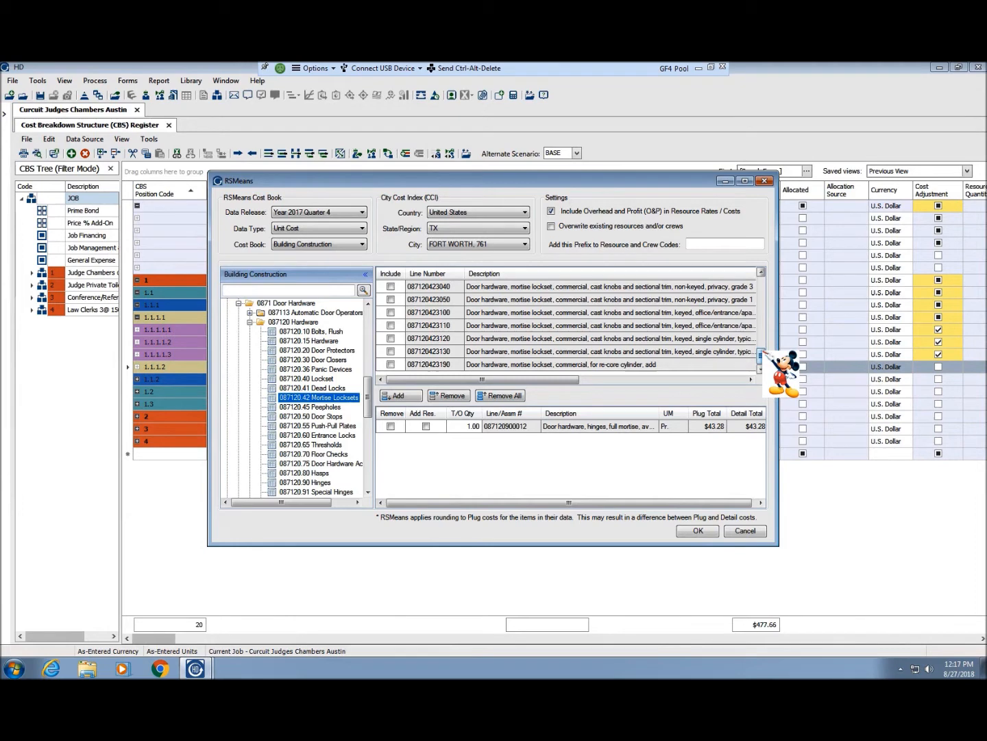
# - Enlarge the RSMeans dialog and widen the Description column until the full mortise lockset descriptions and material costs fit
pyautogui.moveTo(778, 343); pyautogui.dragTo(906, 299)
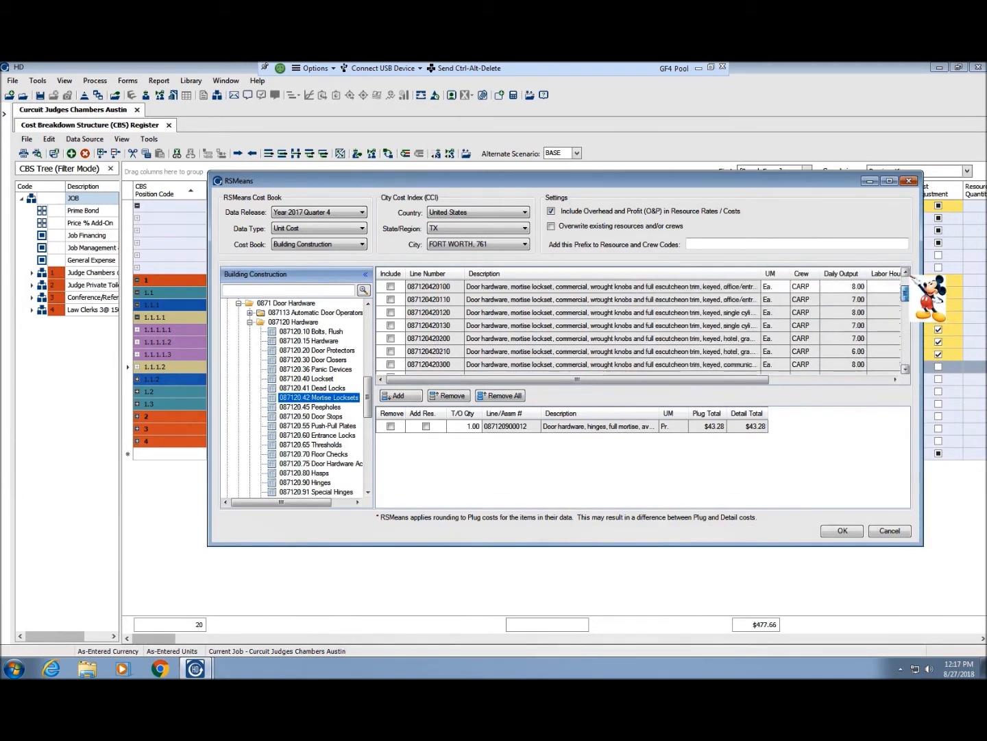
pyautogui.scroll(2, 638, 309)
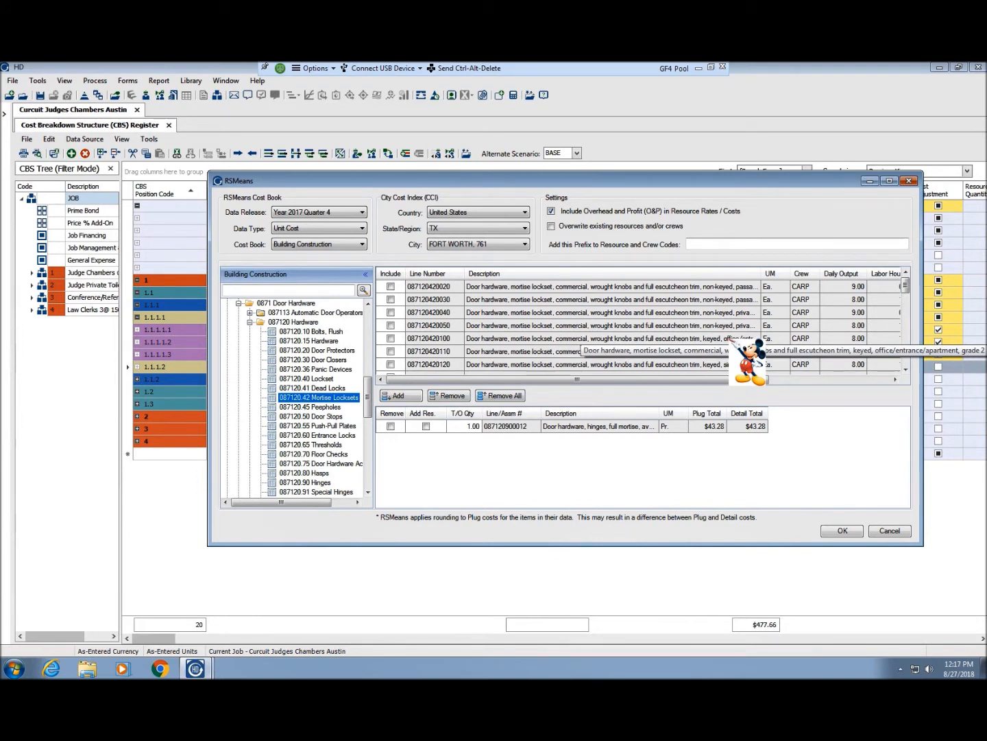
pyautogui.moveTo(761, 273); pyautogui.dragTo(828, 272)
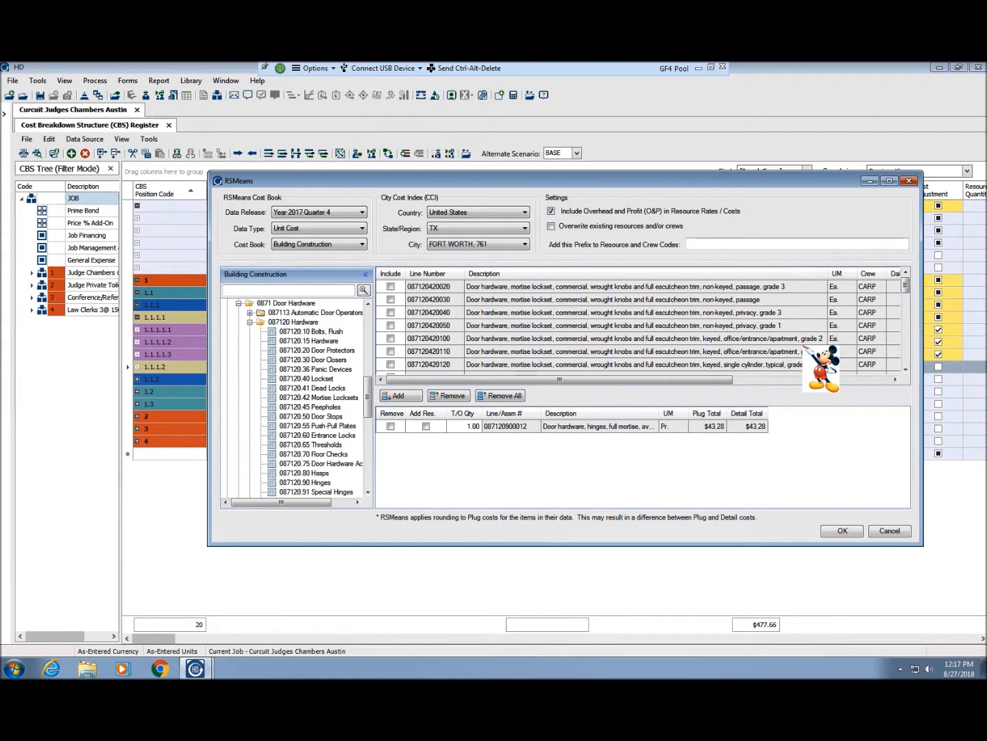
pyautogui.click(906, 368)
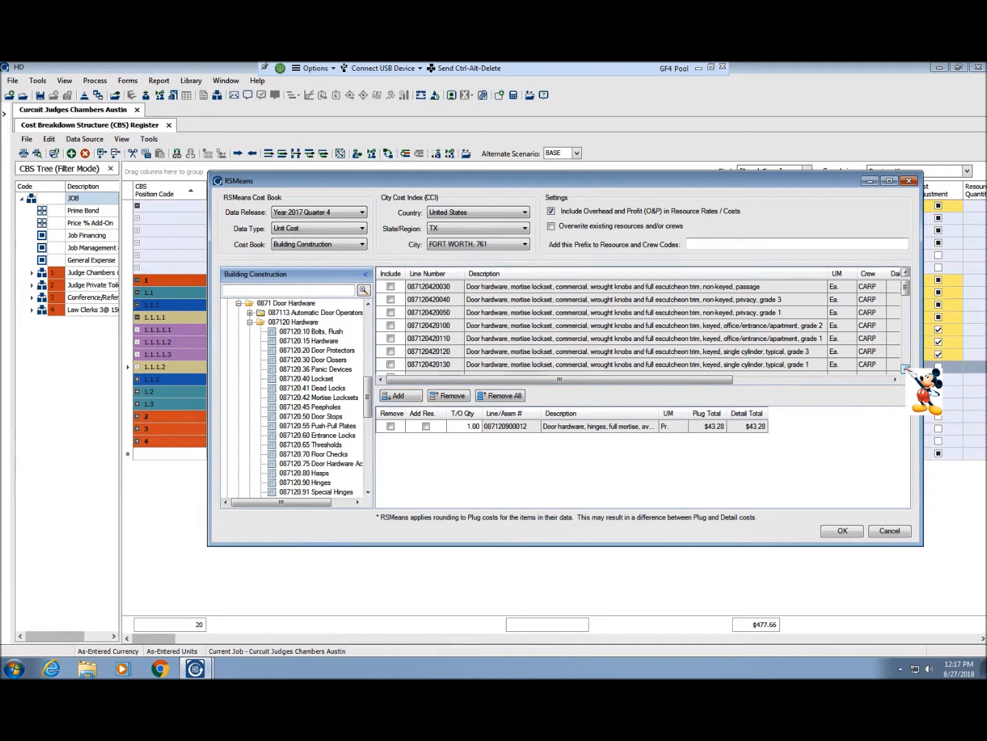
pyautogui.click(905, 368)
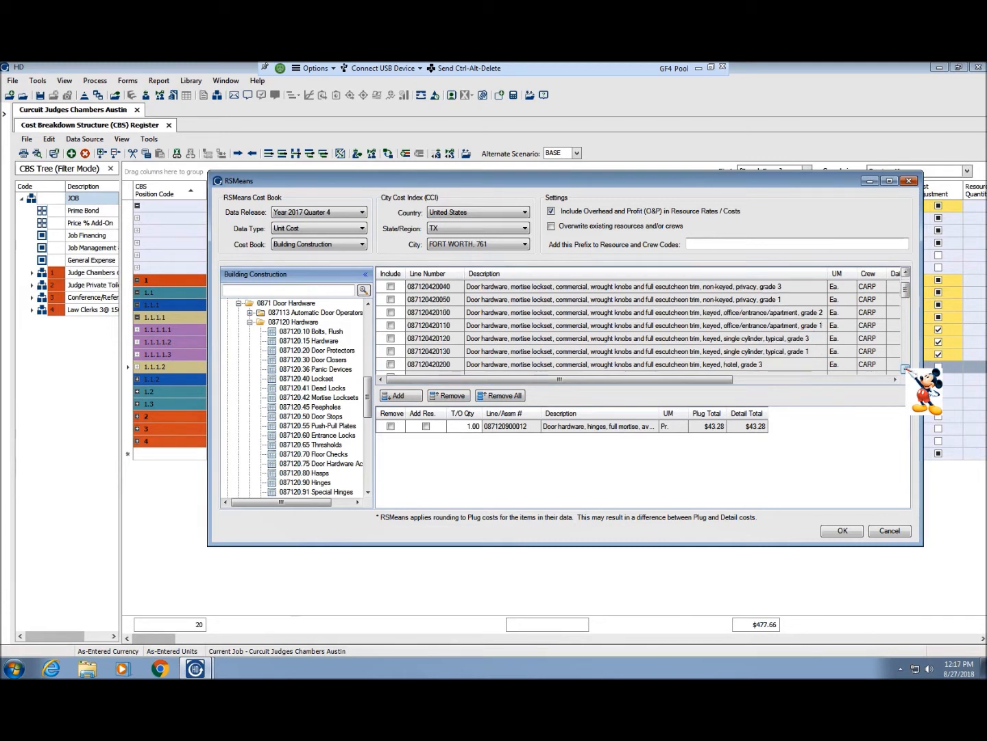
pyautogui.moveTo(210, 260); pyautogui.dragTo(91, 264)
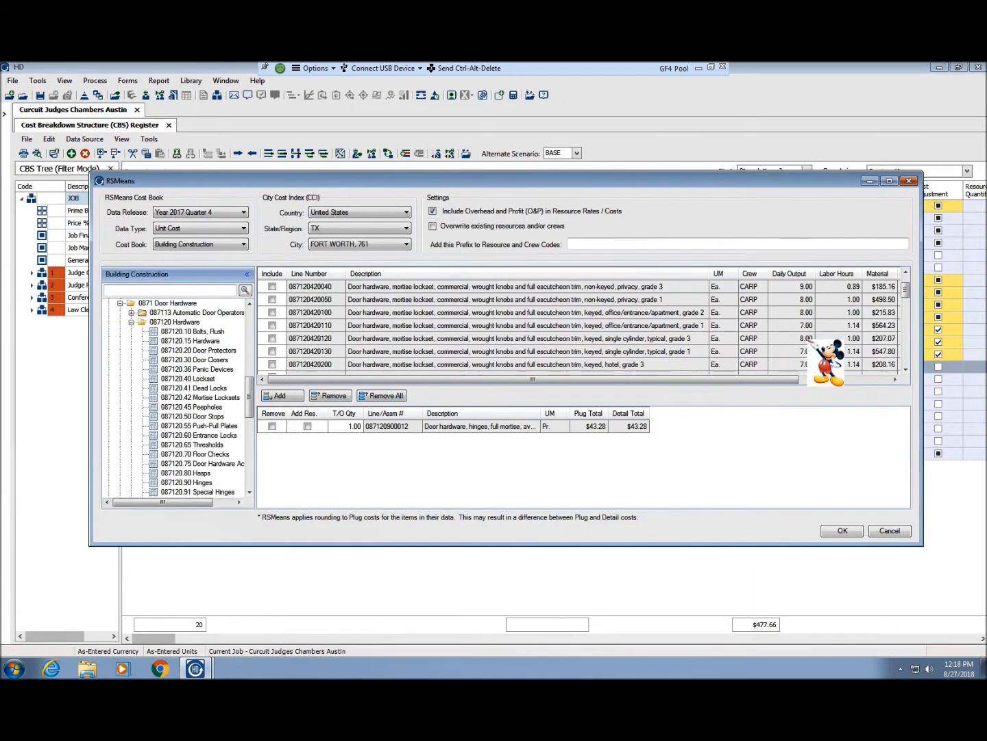
pyautogui.moveTo(710, 274)
pyautogui.mouseDown()
pyautogui.moveTo(787, 278)
pyautogui.moveTo(715, 284)
pyautogui.mouseUp()
pyautogui.moveTo(712, 280); pyautogui.dragTo(711, 280)
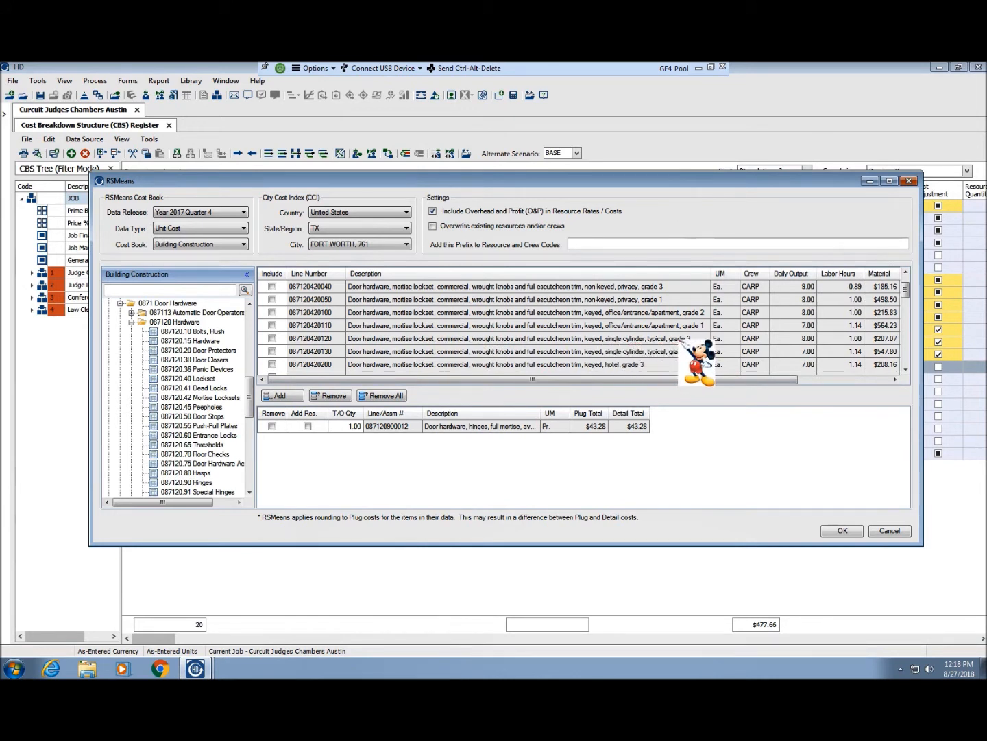
pyautogui.click(272, 338)
pyautogui.click(292, 396)
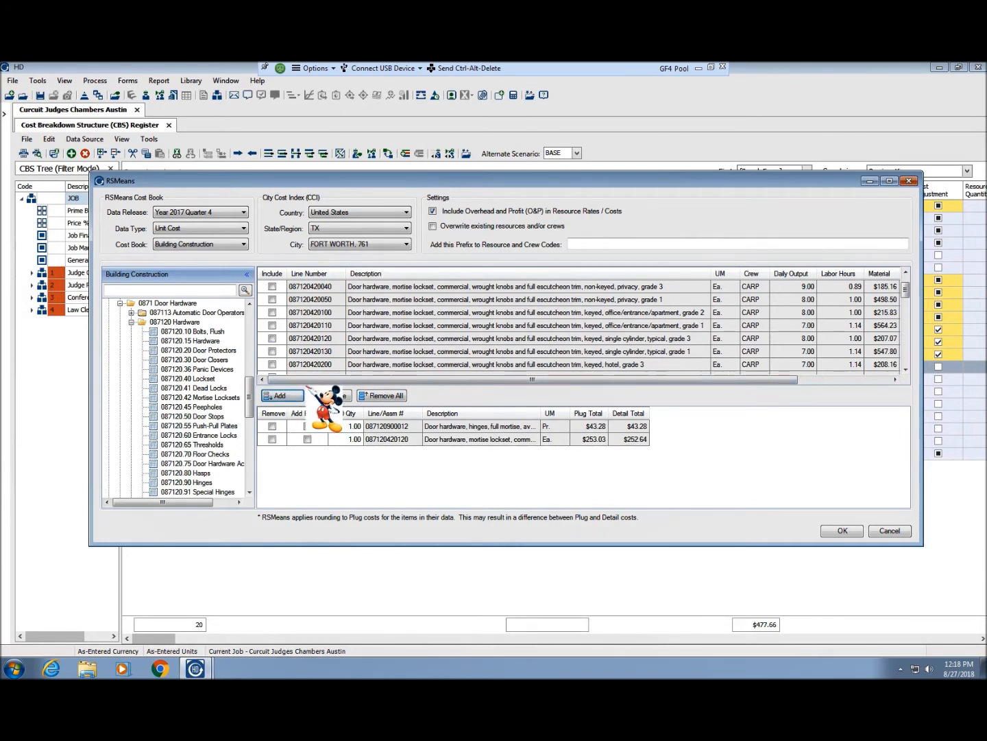
pyautogui.click(170, 360)
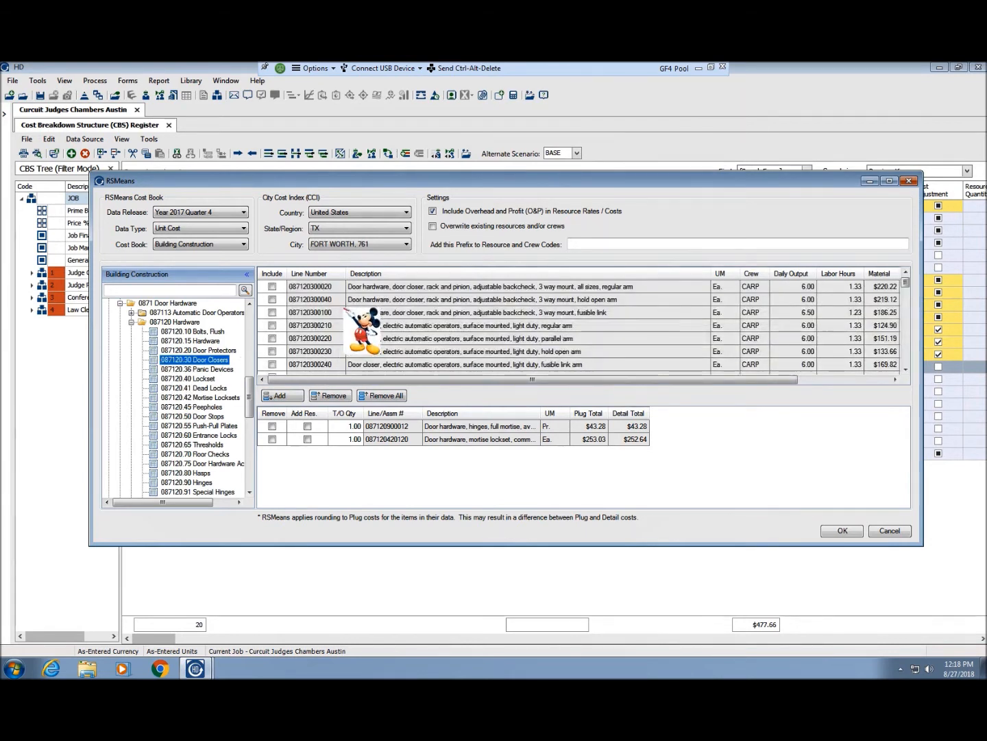
pyautogui.click(906, 357)
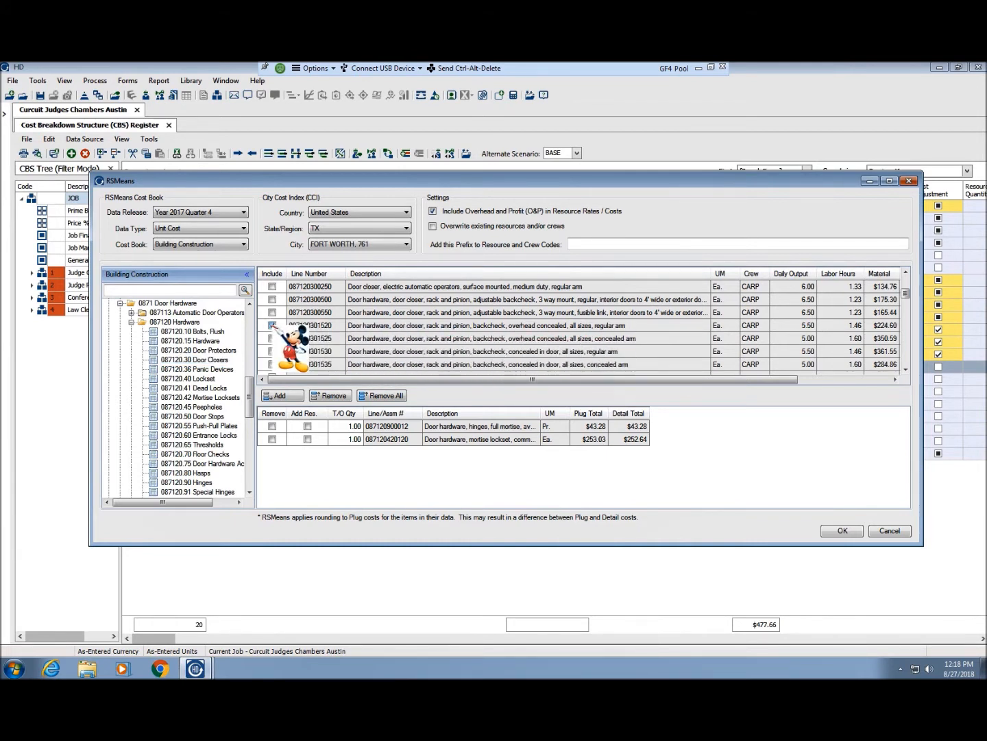
pyautogui.click(297, 396)
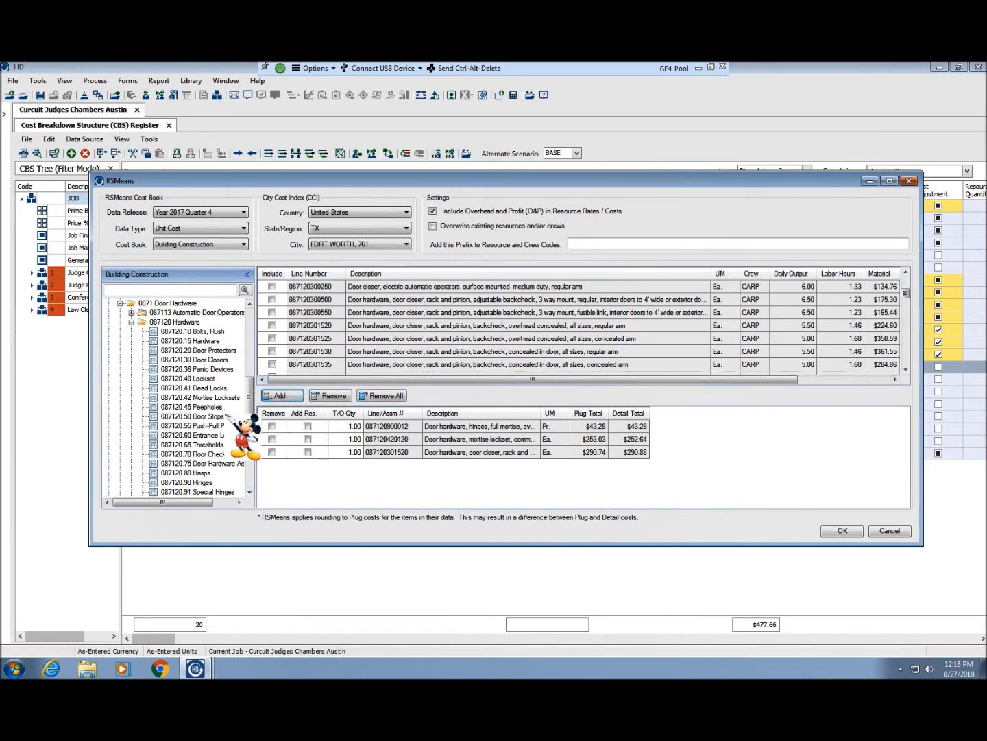
pyautogui.click(171, 416)
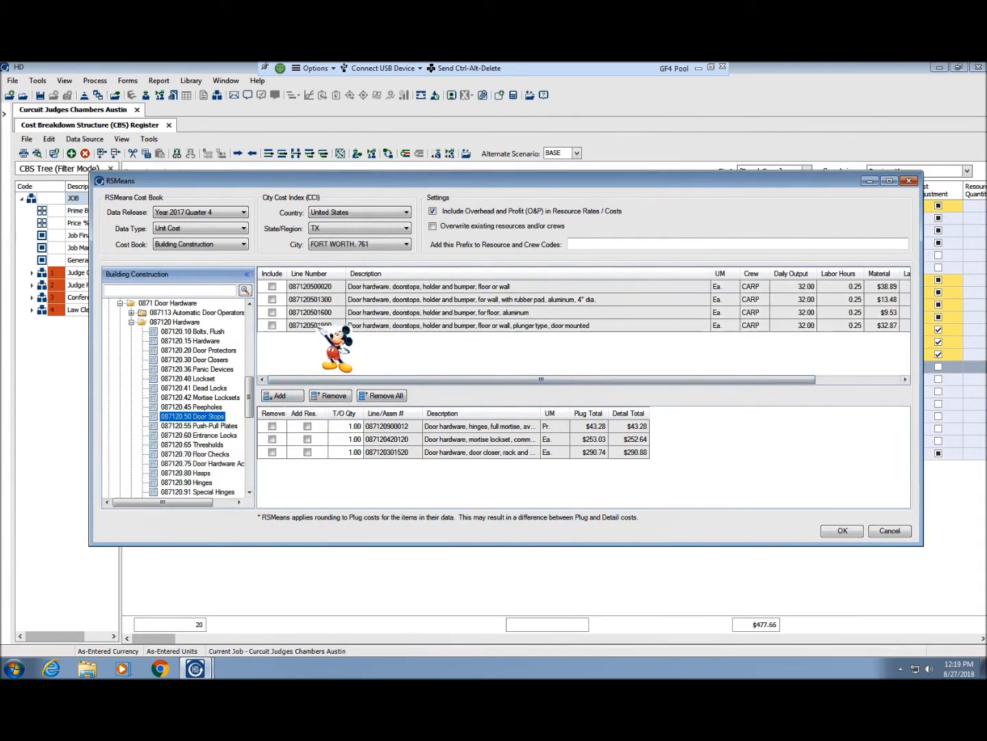
pyautogui.click(273, 312)
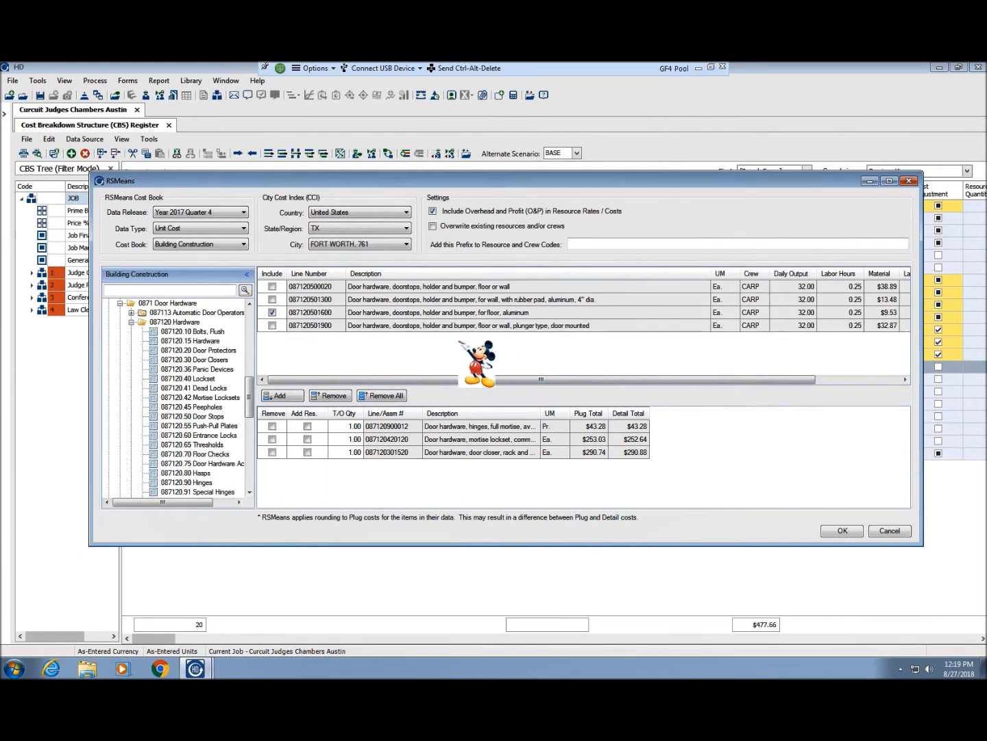
pyautogui.click(293, 396)
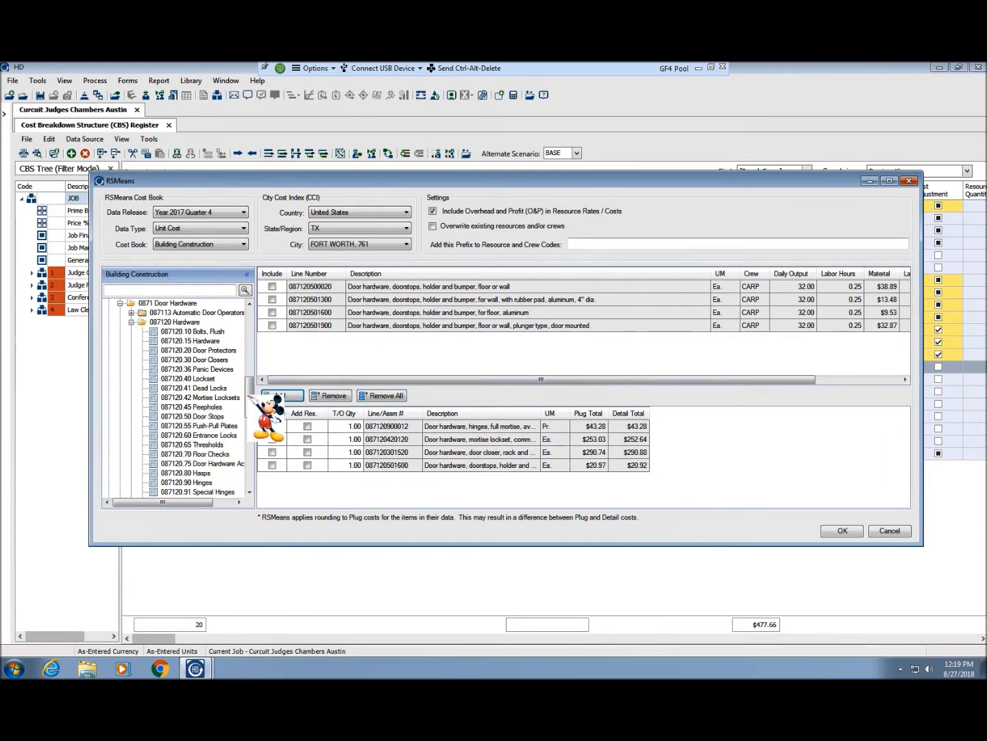
pyautogui.moveTo(249, 397); pyautogui.dragTo(251, 417)
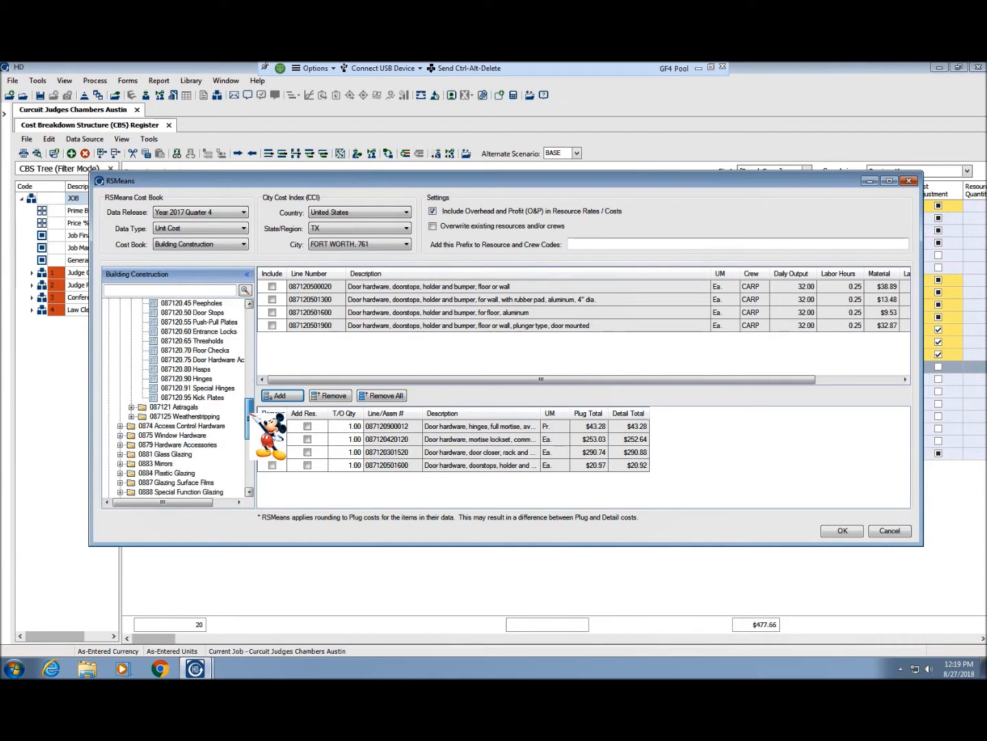
pyautogui.click(133, 416)
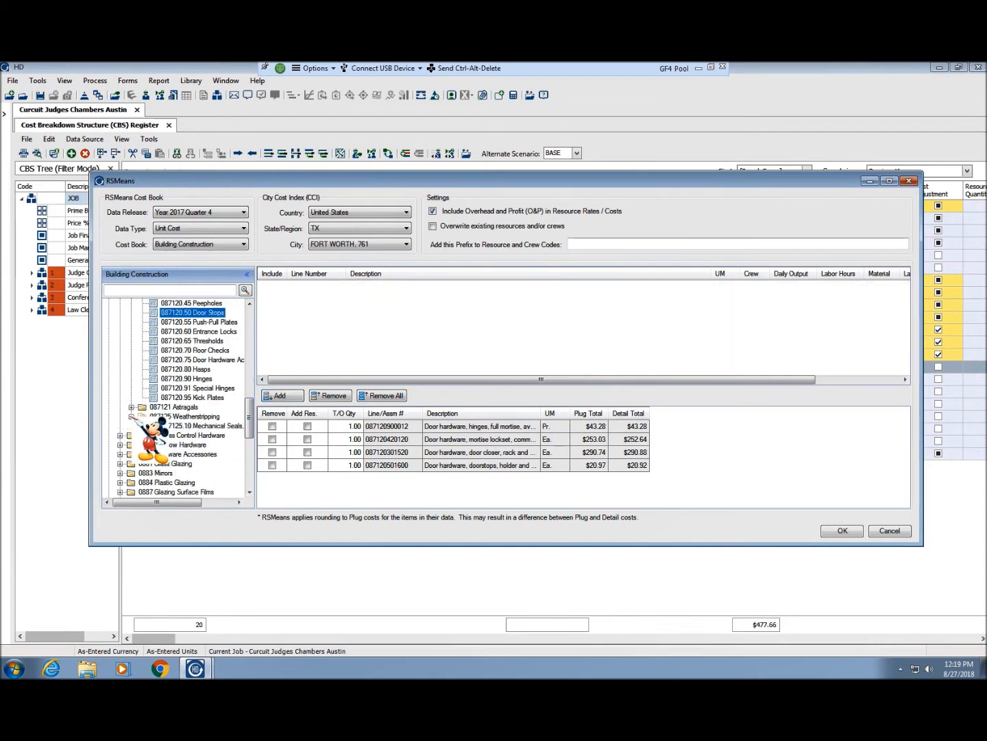
pyautogui.click(194, 427)
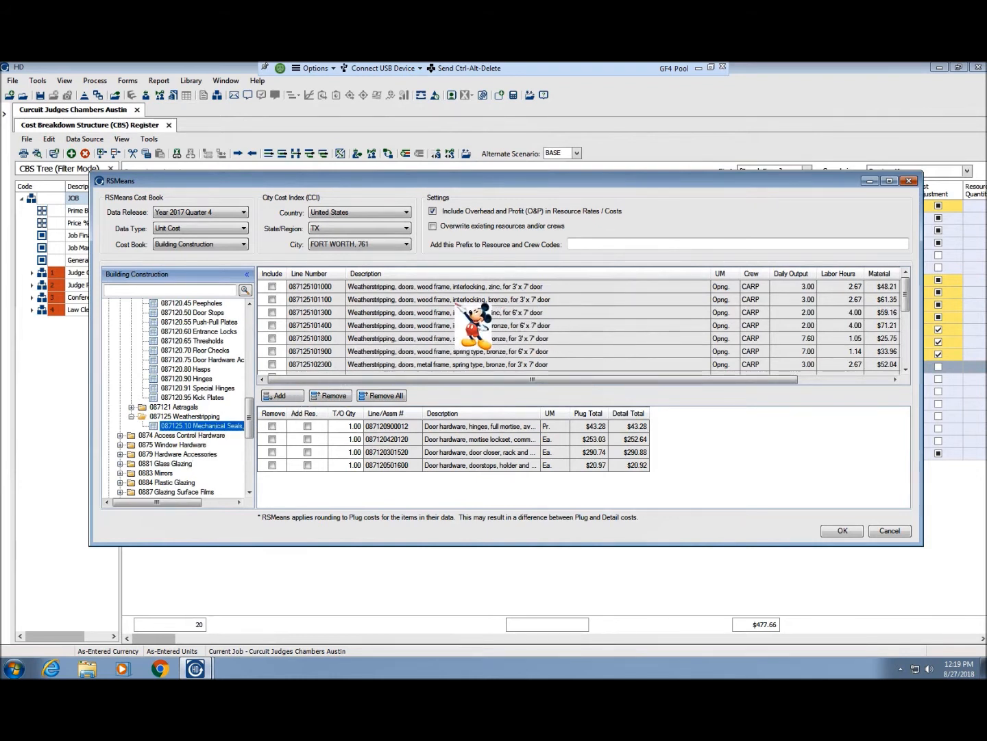
pyautogui.click(272, 299)
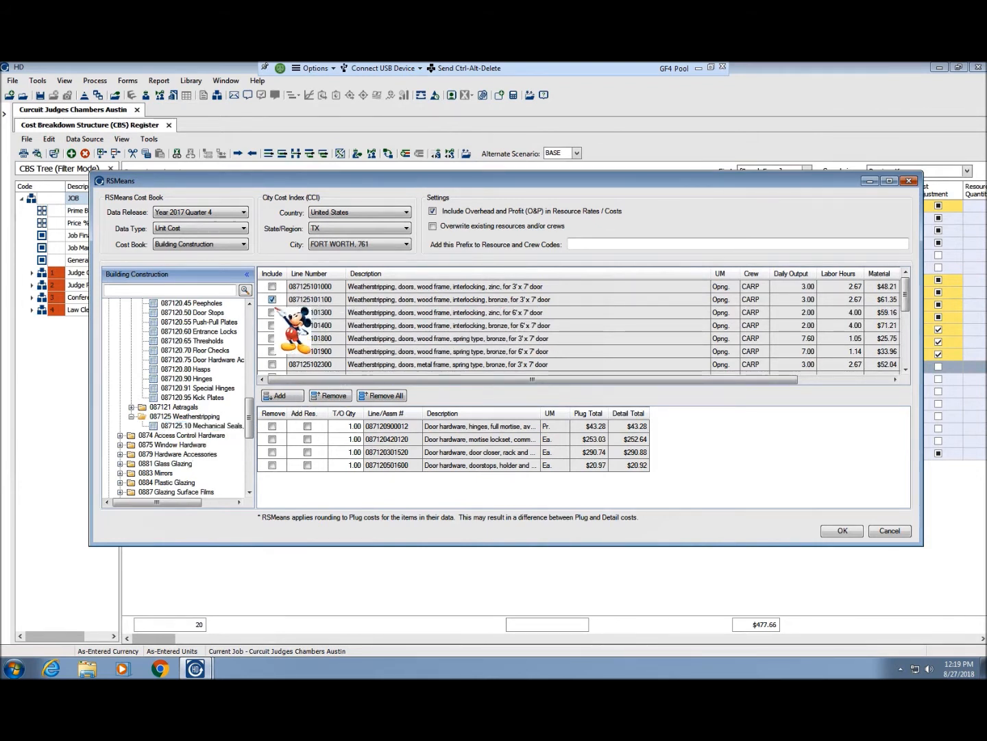
pyautogui.click(281, 395)
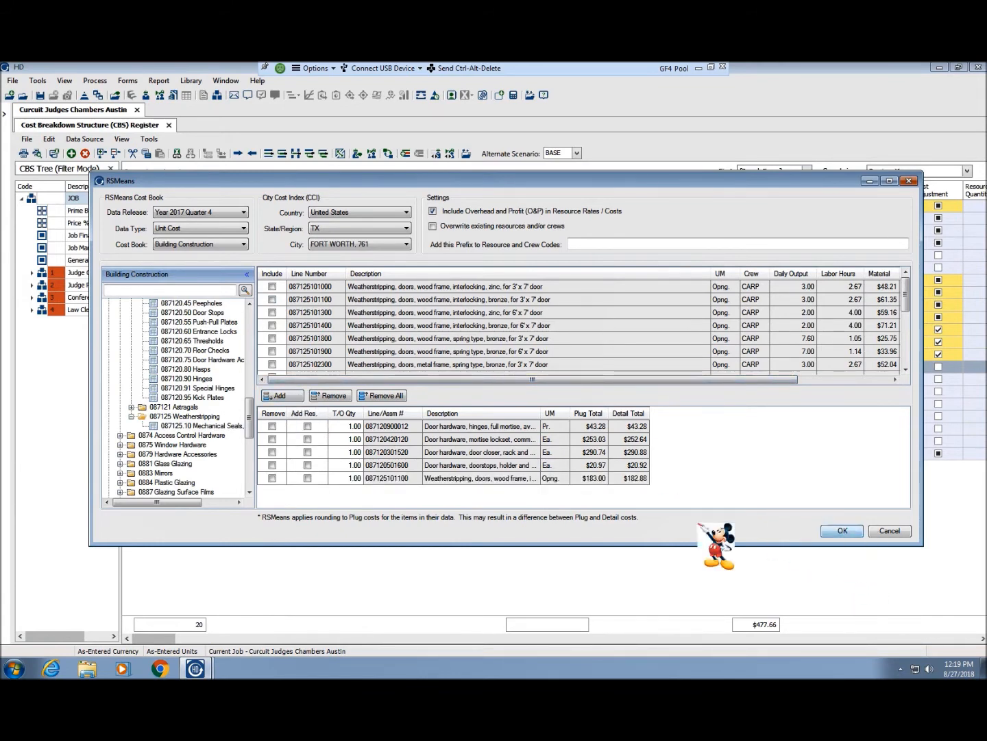
pyautogui.press('Return')
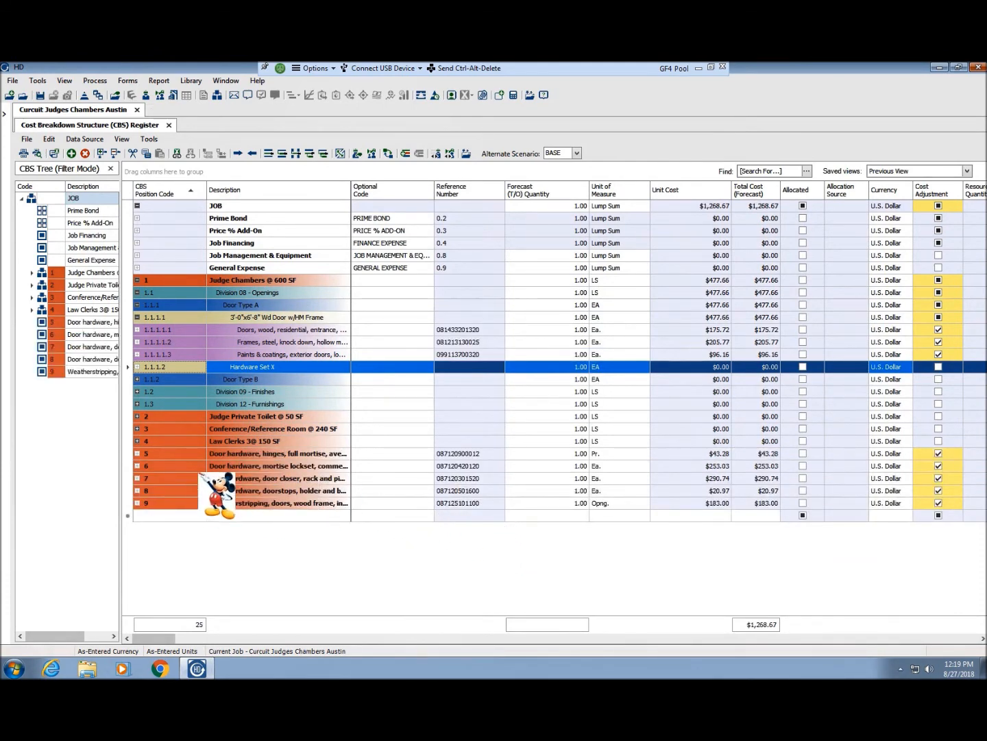
# - Move cost items 5 through 9 under 1.1.1.2 Hardware Set X, keeping the original quantities
pyautogui.click(192, 454)
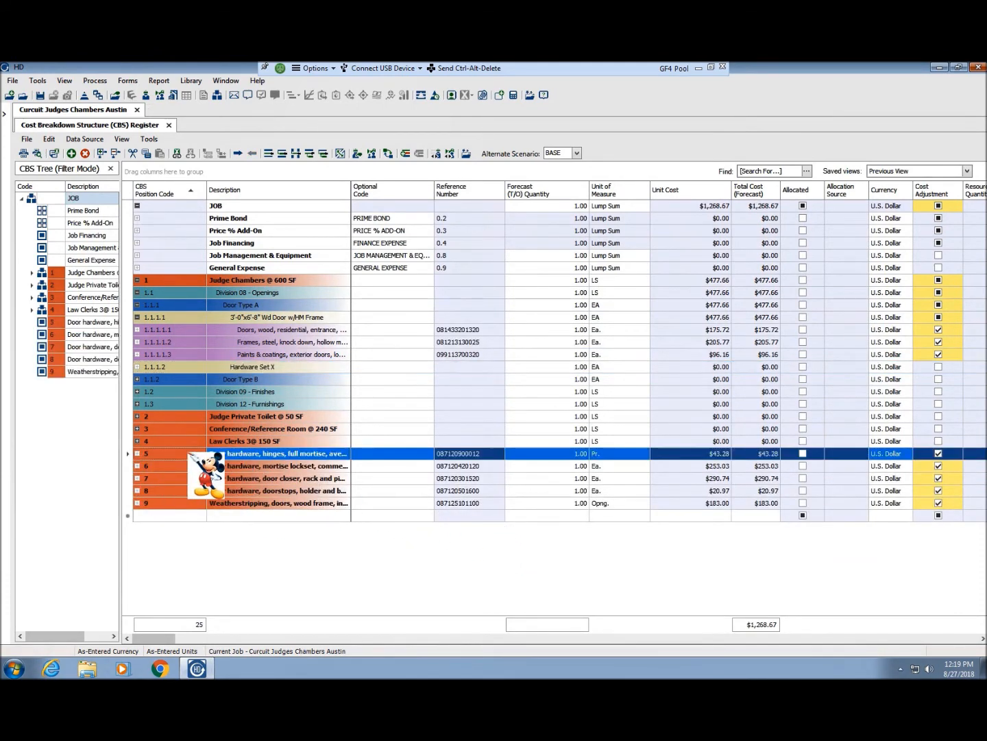
pyautogui.keyDown('shift'); pyautogui.click(191, 504); pyautogui.keyUp('shift')
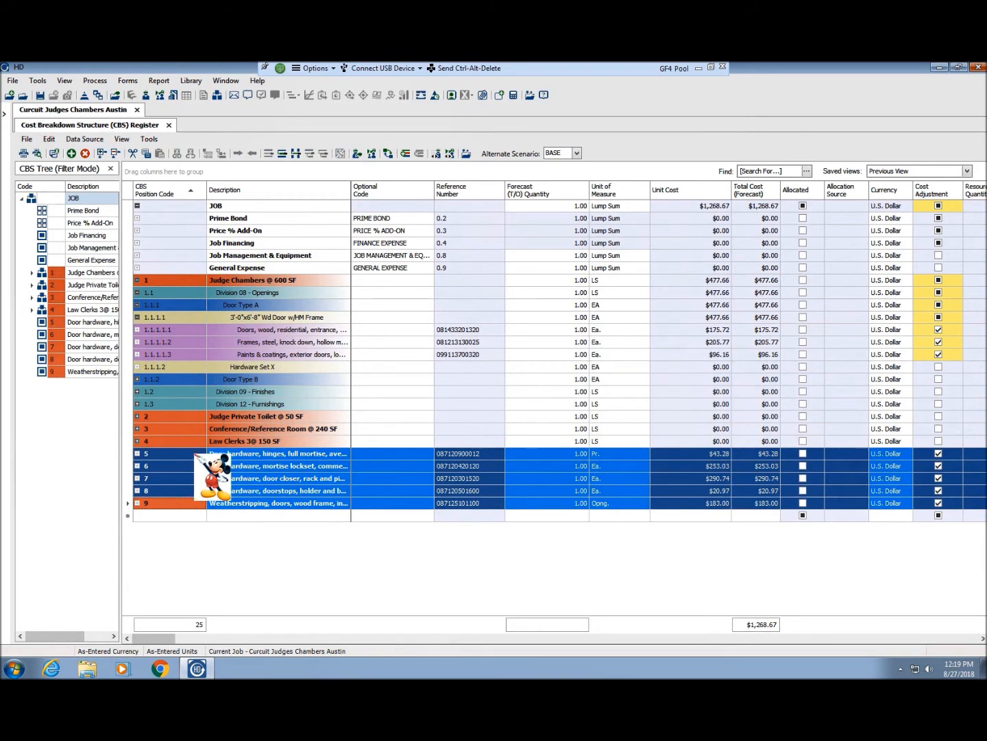
pyautogui.moveTo(200, 457); pyautogui.dragTo(253, 367)
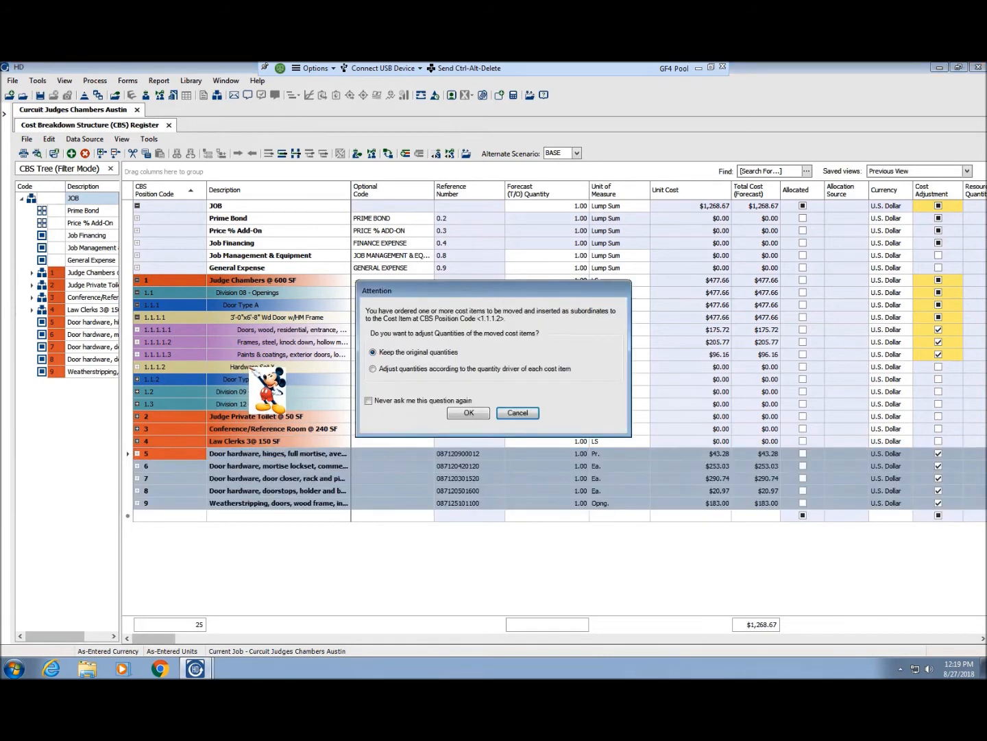
pyautogui.click(472, 413)
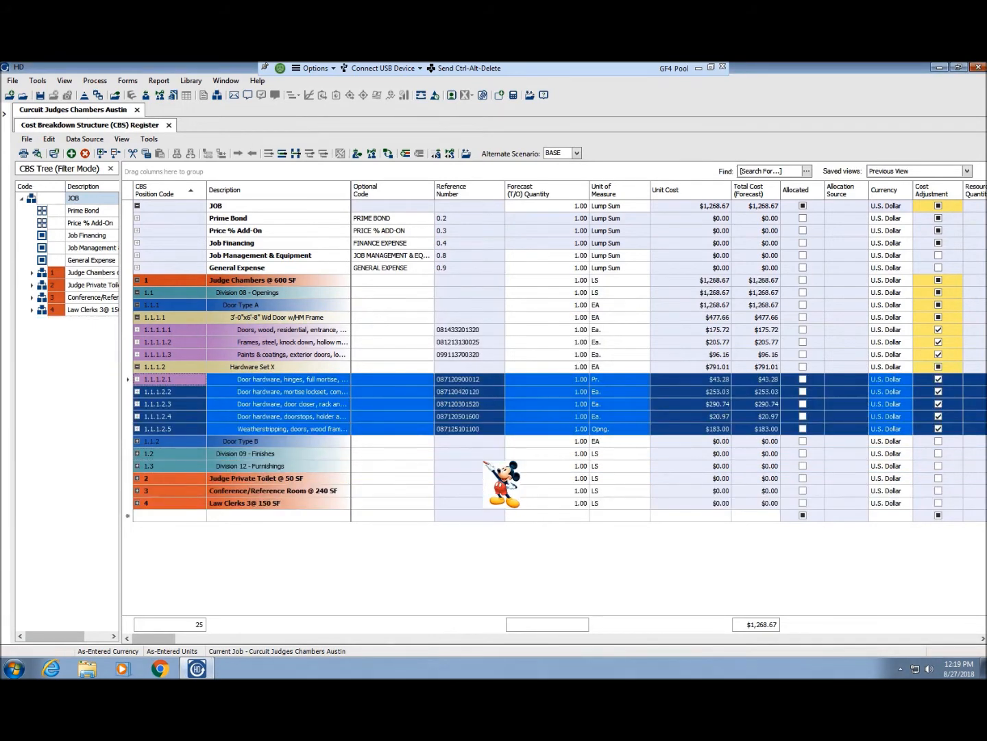
# - Open the cost item record for weatherstripping item 1.1.1.2.5 and set its Materials plug unit cost to 401.59
pyautogui.click(239, 429)
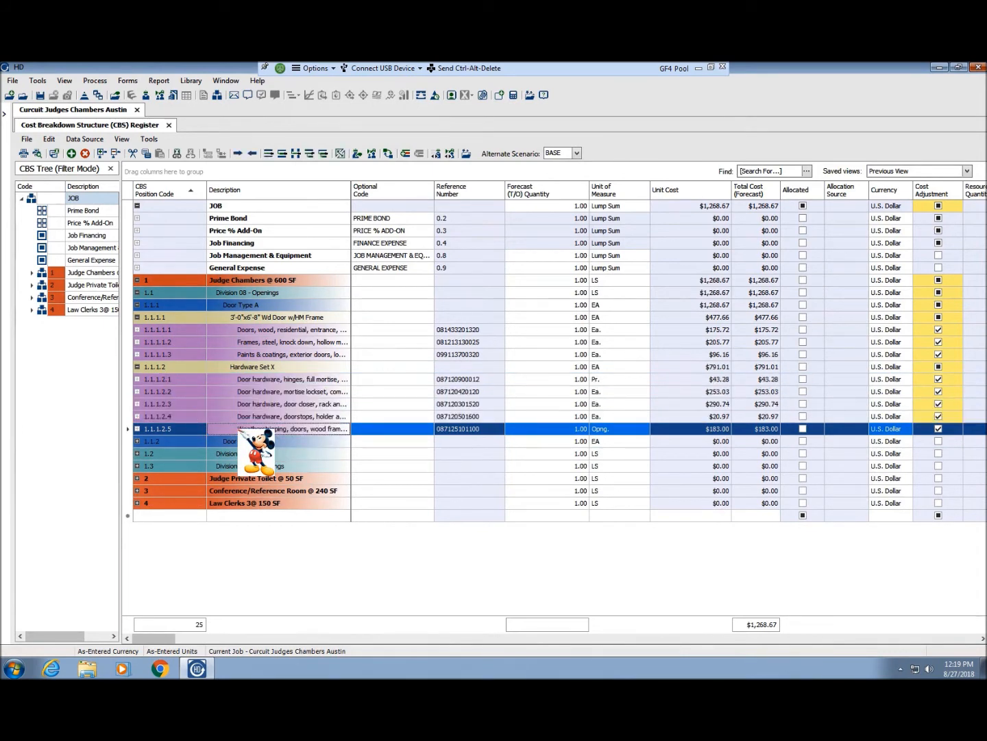
pyautogui.doubleClick(239, 430)
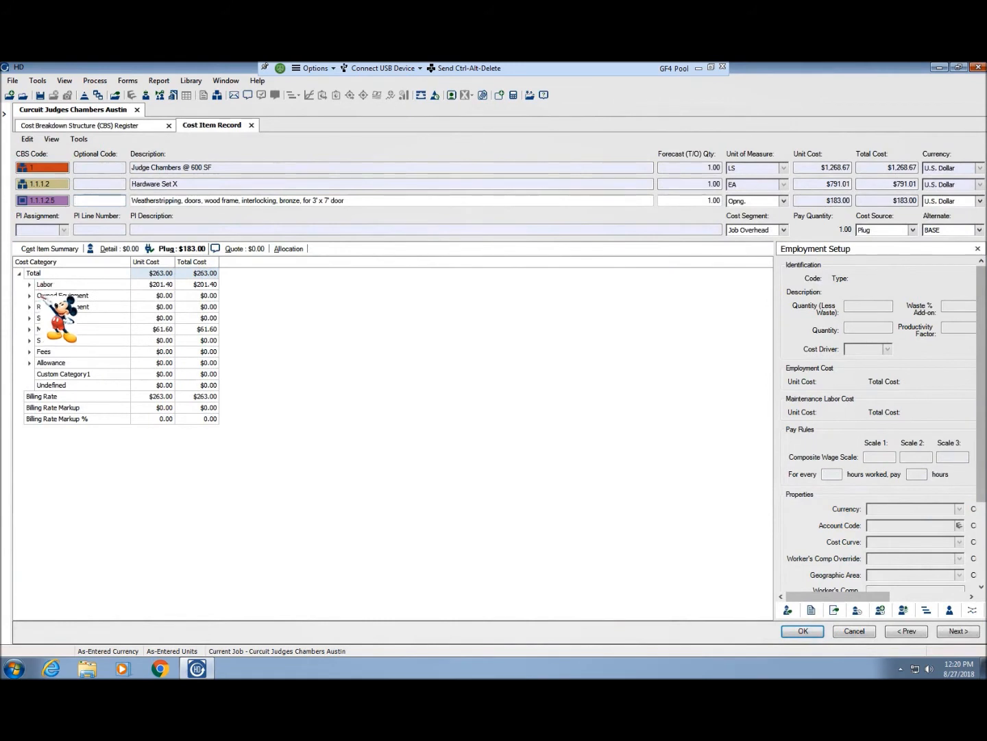
pyautogui.click(151, 328)
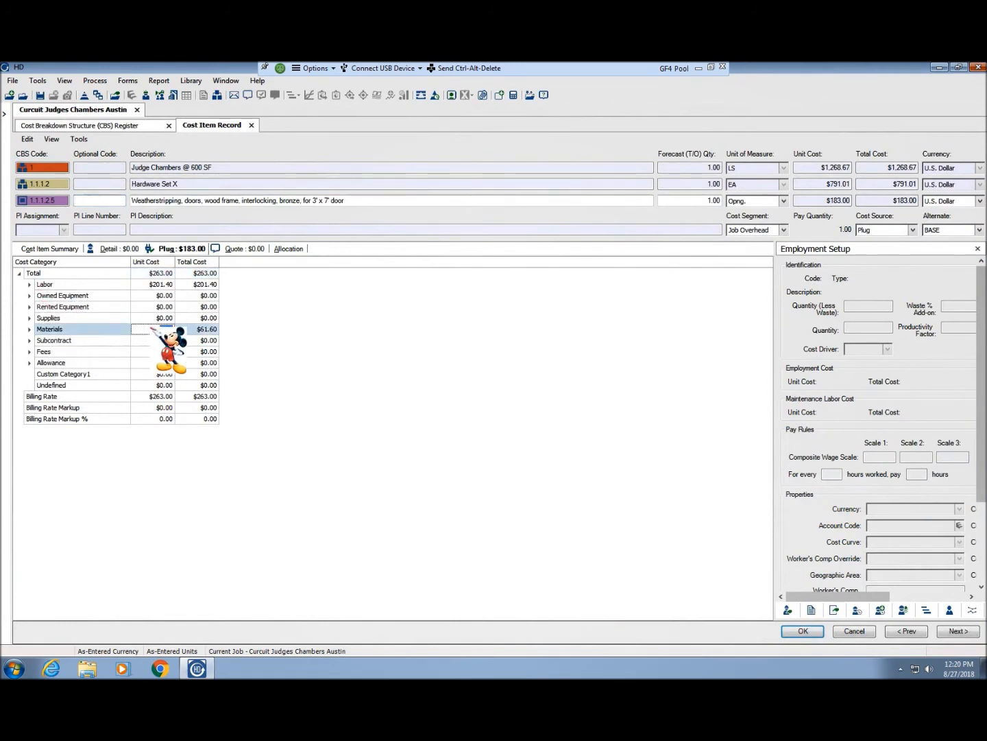
pyautogui.press('Tab')
pyautogui.press('Tab')
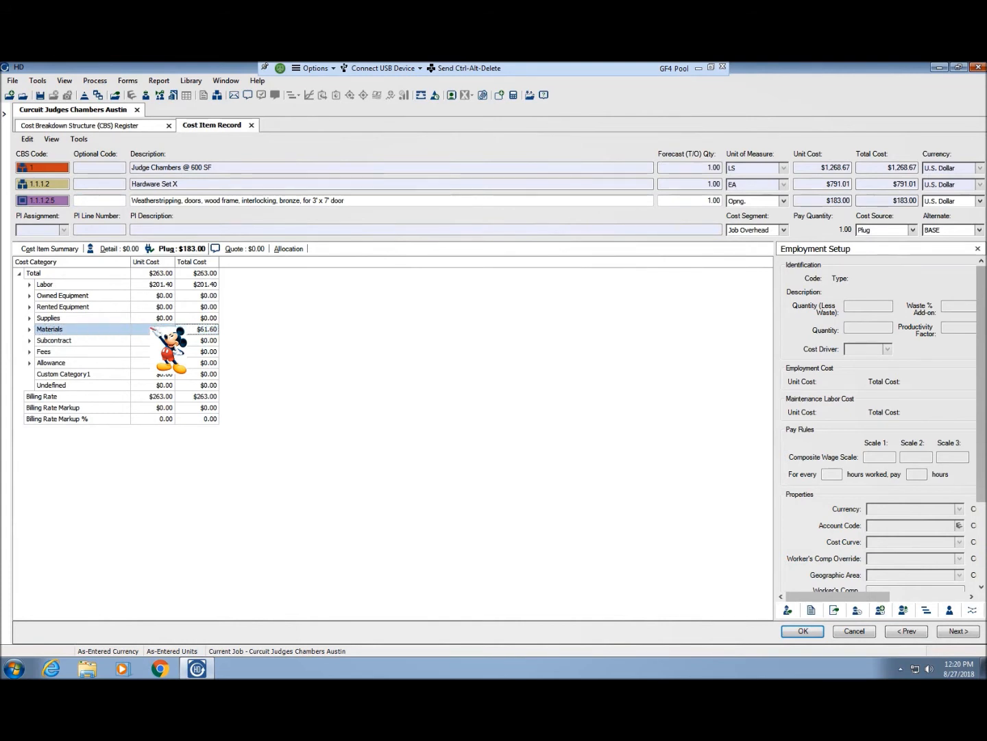
pyautogui.click(152, 329)
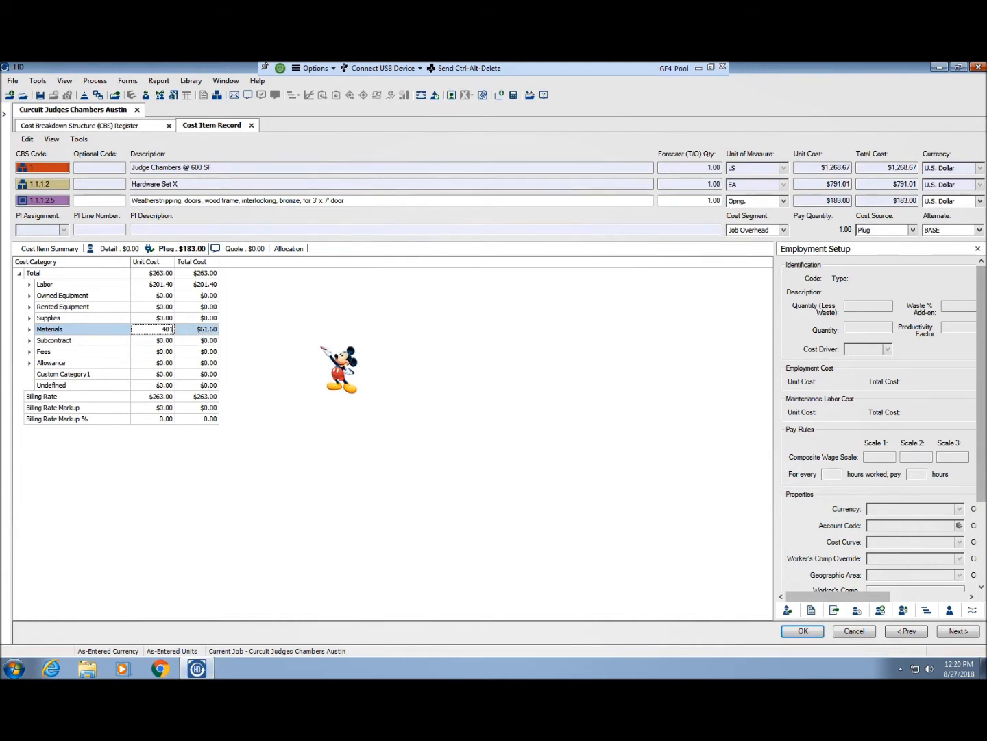
pyautogui.press('Tab')
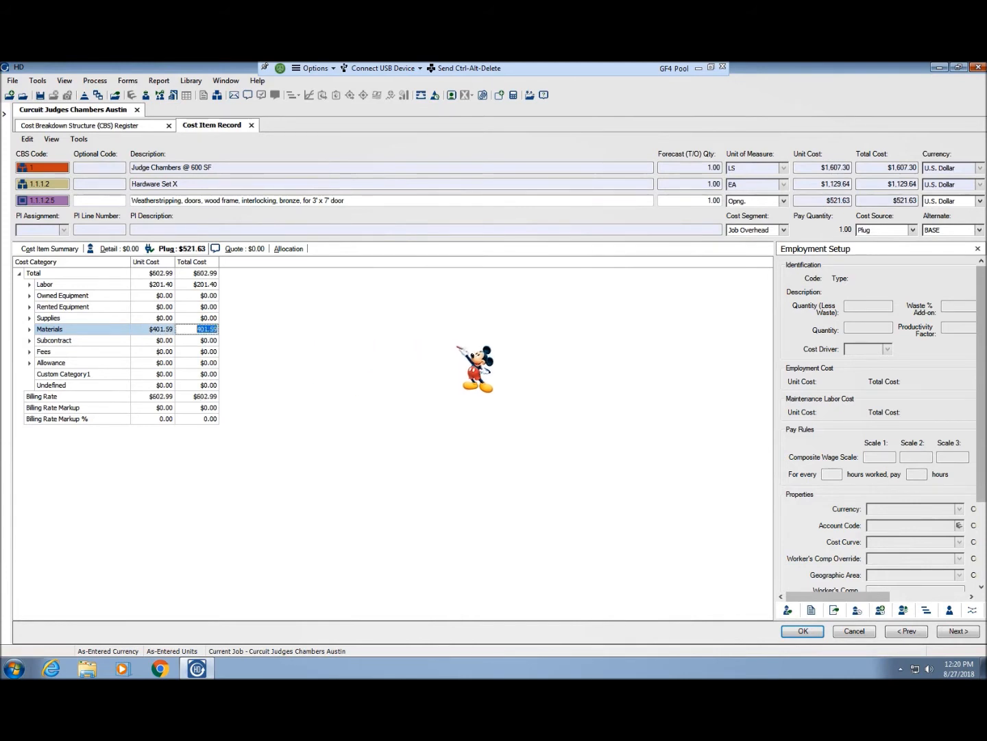
# - Set the cost segment of weatherstripping item 1.1.1.2.5 to Direct Cost and save its cost item record
pyautogui.click(784, 230)
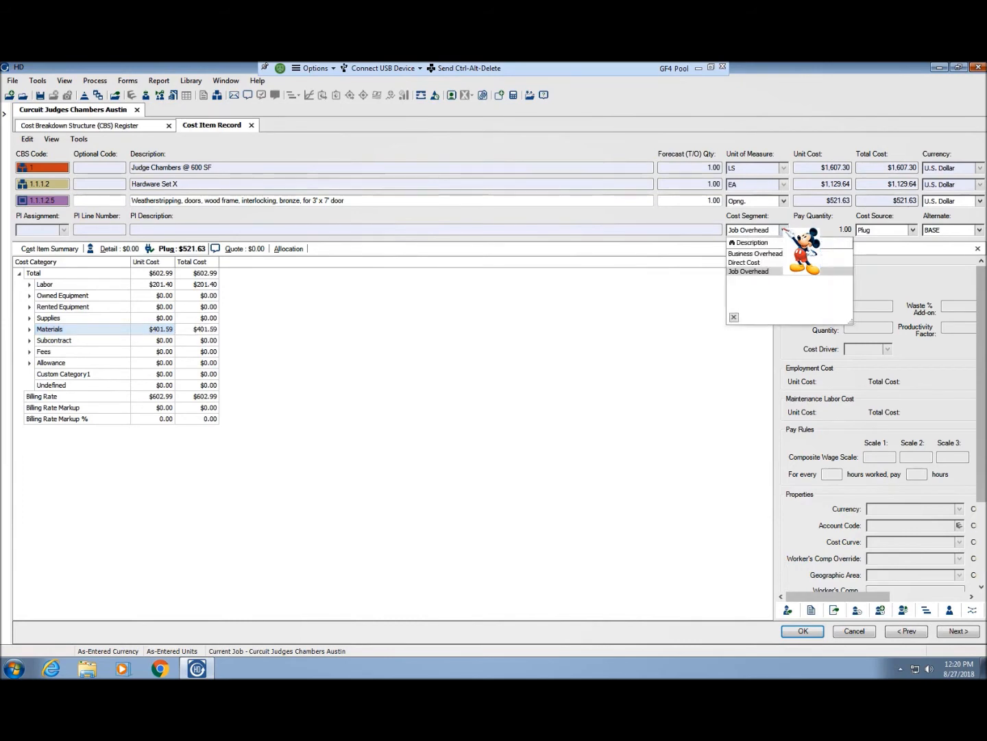
pyautogui.click(751, 260)
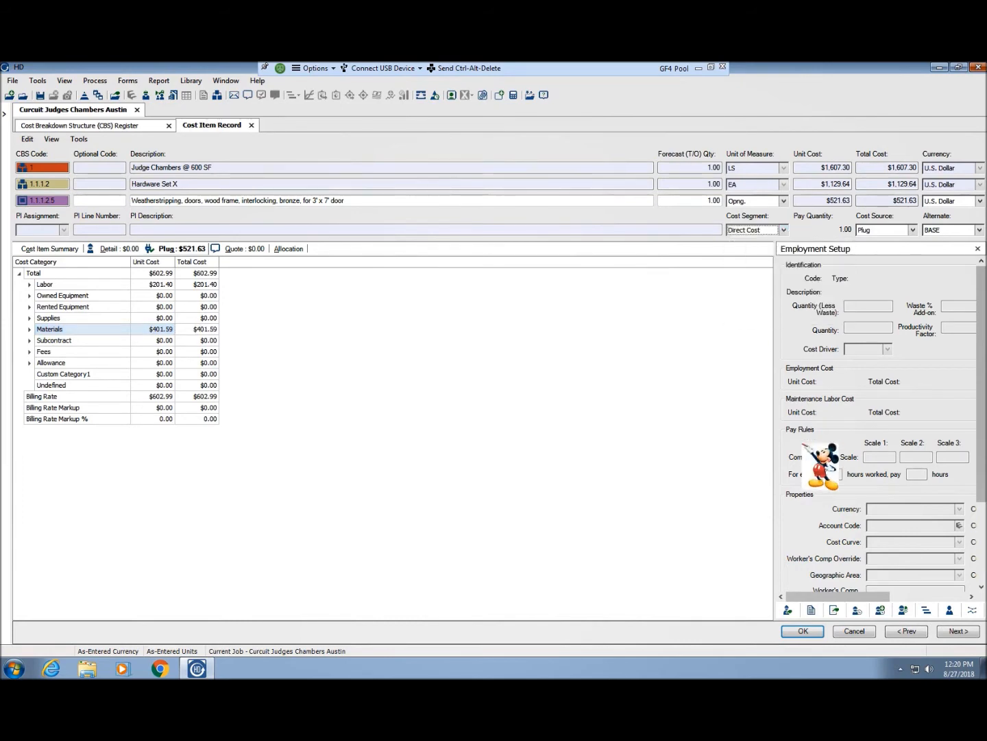
pyautogui.click(800, 630)
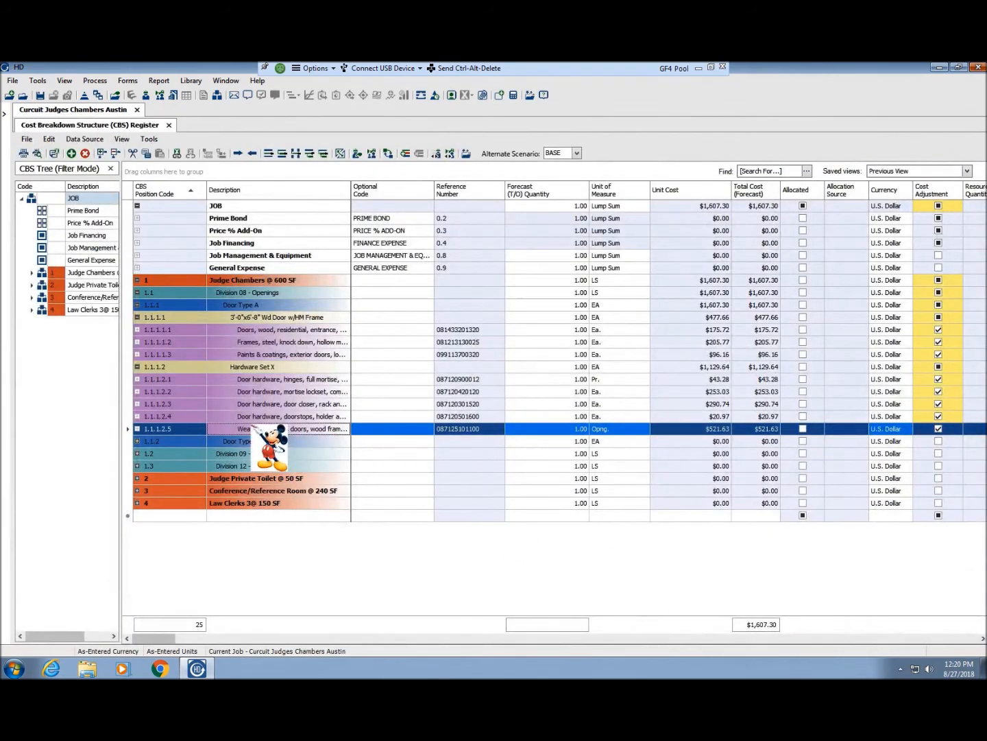
# - Change the cost segment of doorstop item 1.1.1.2.4 to Direct Cost in its cost item record and save it
pyautogui.click(230, 417)
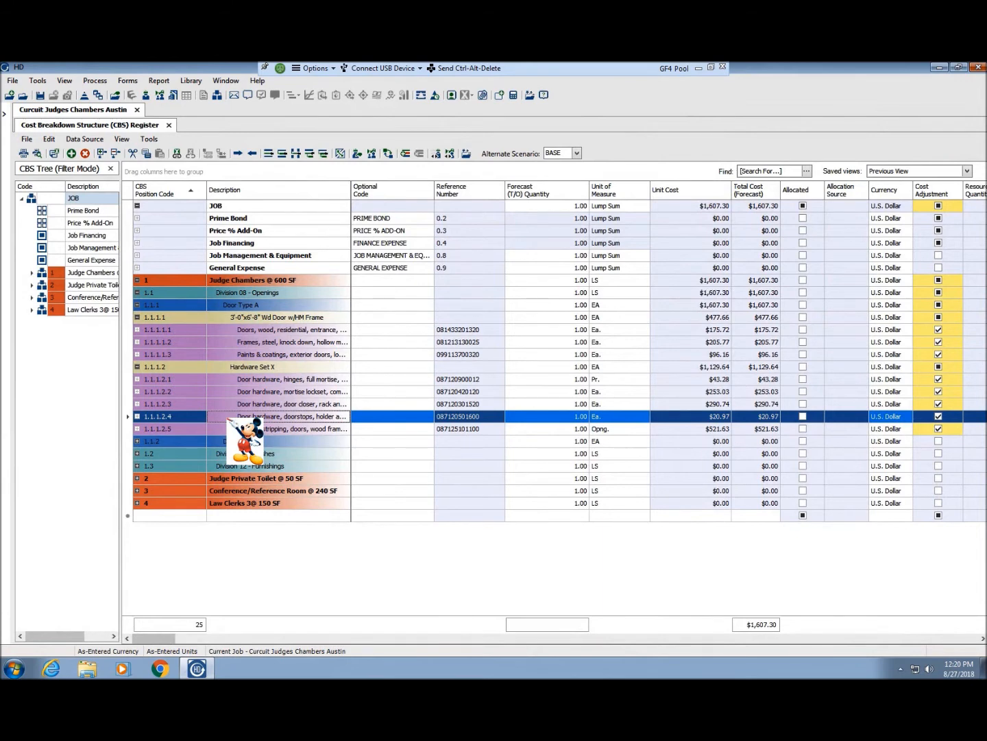
pyautogui.doubleClick(229, 416)
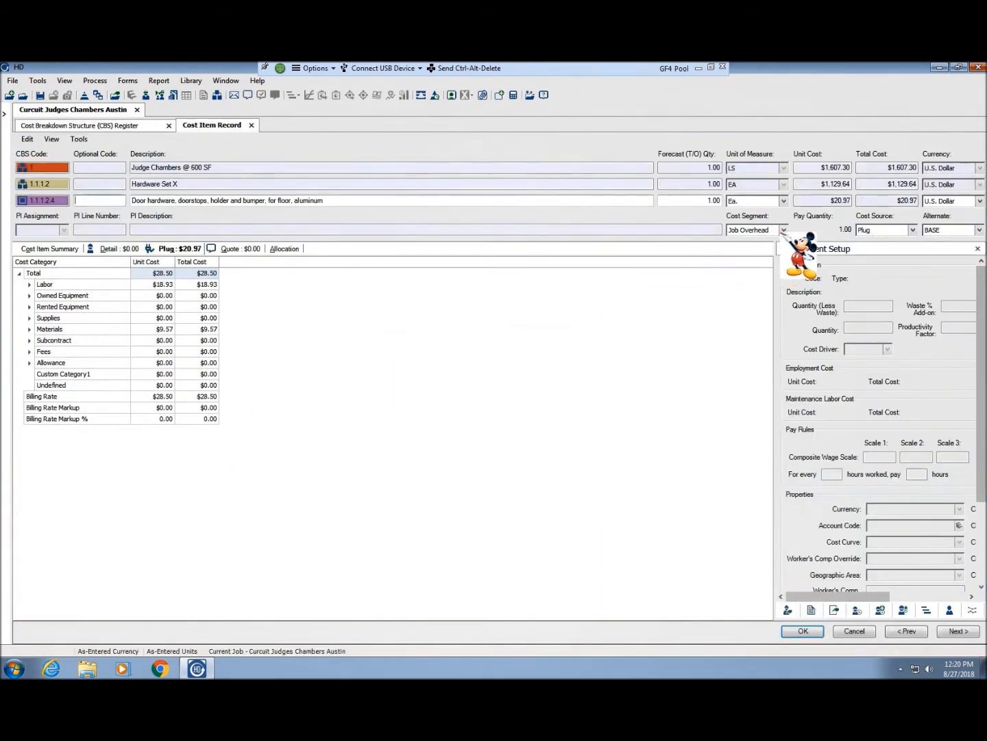
pyautogui.click(784, 230)
pyautogui.click(751, 262)
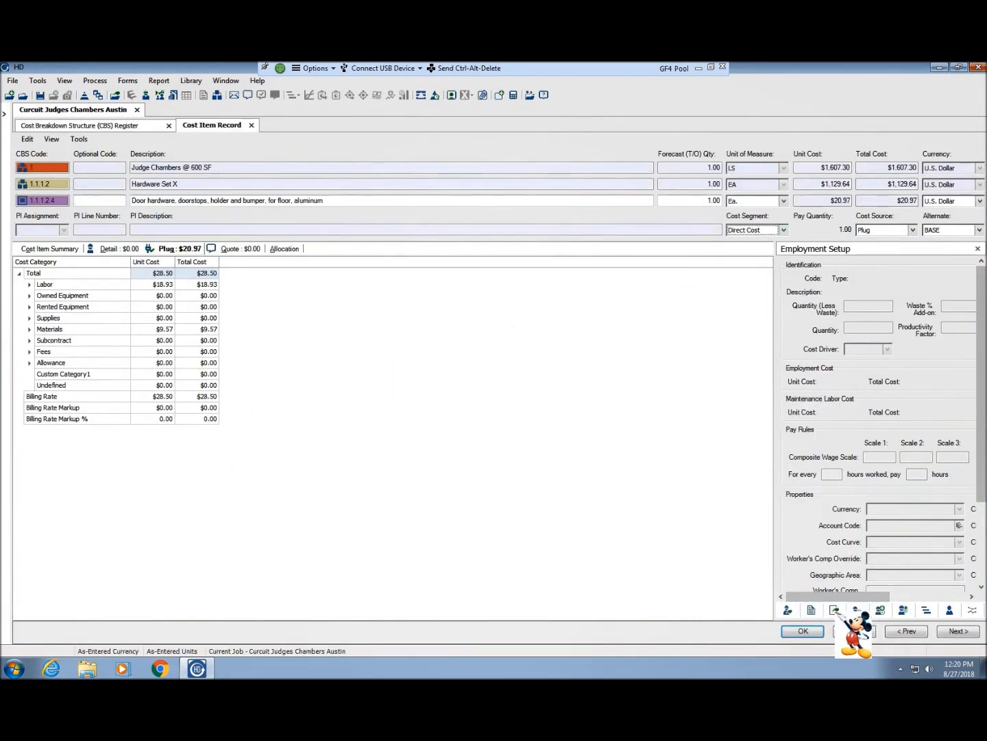
pyautogui.click(804, 631)
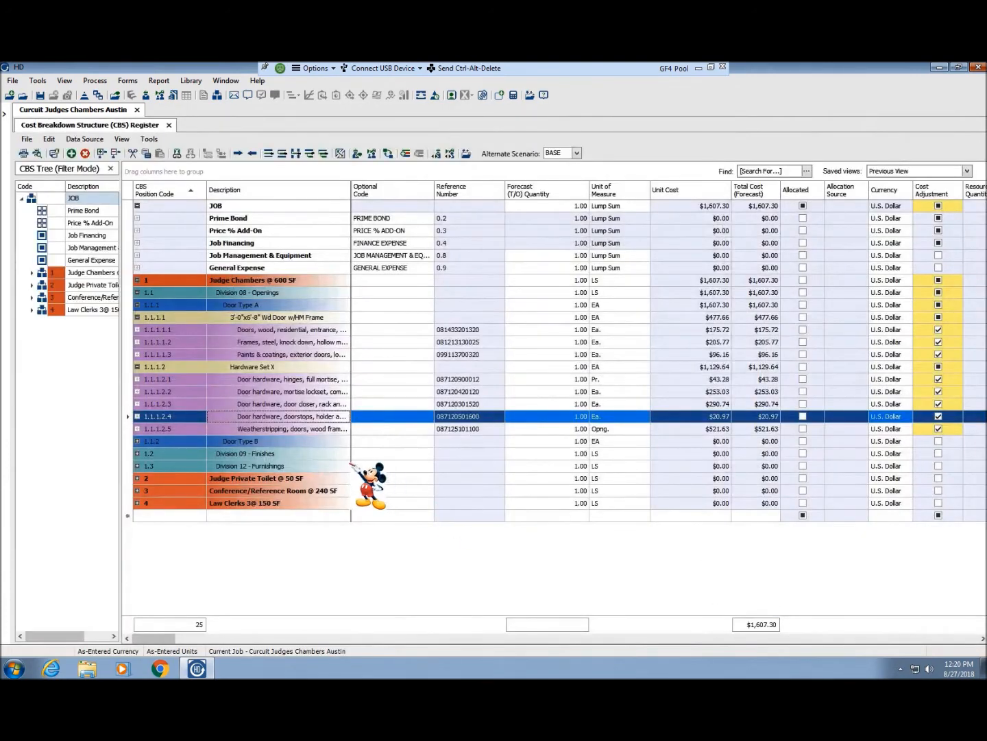
# - Change the cost segment of door closer item 1.1.1.2.3 to Direct Cost in its cost item record and save it
pyautogui.click(257, 405)
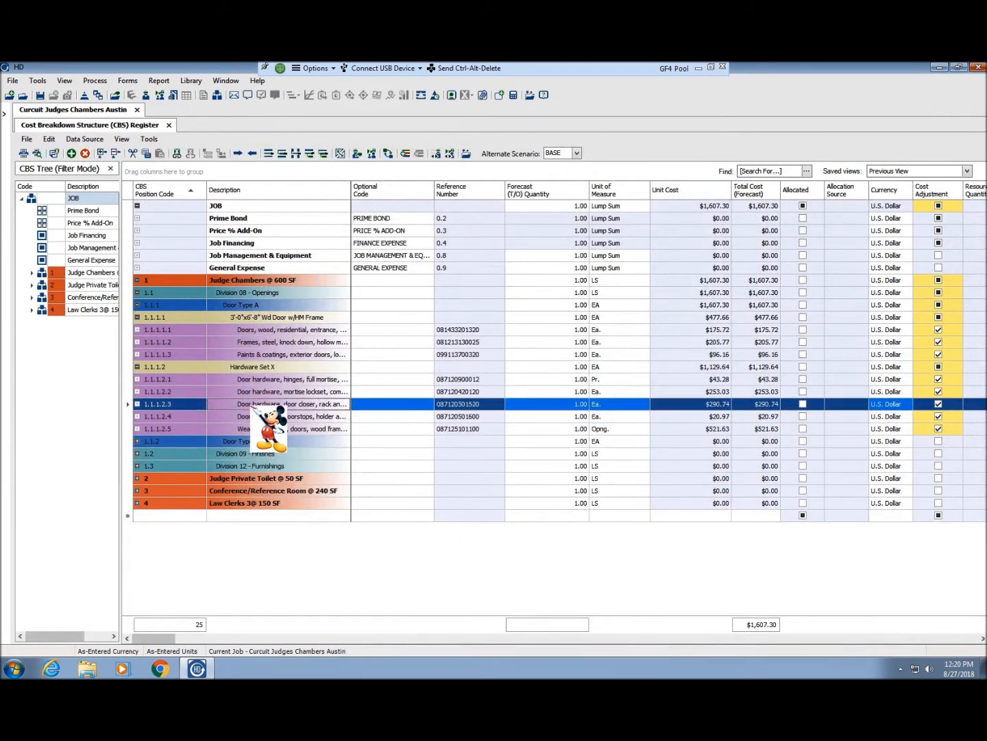
pyautogui.doubleClick(257, 405)
pyautogui.click(781, 230)
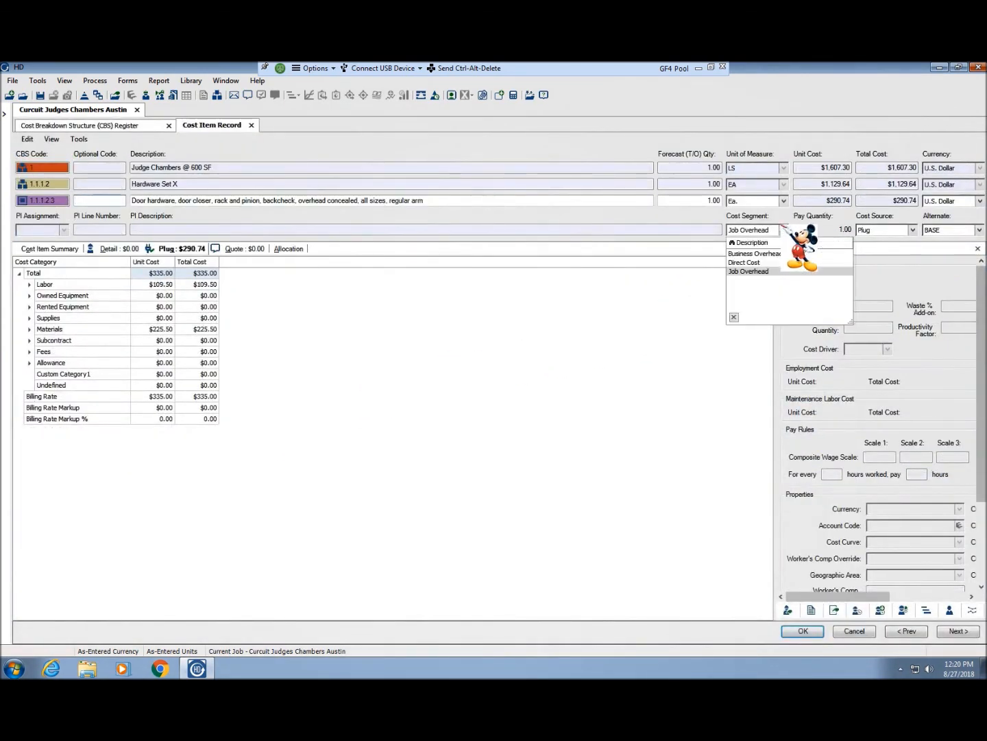
pyautogui.click(753, 262)
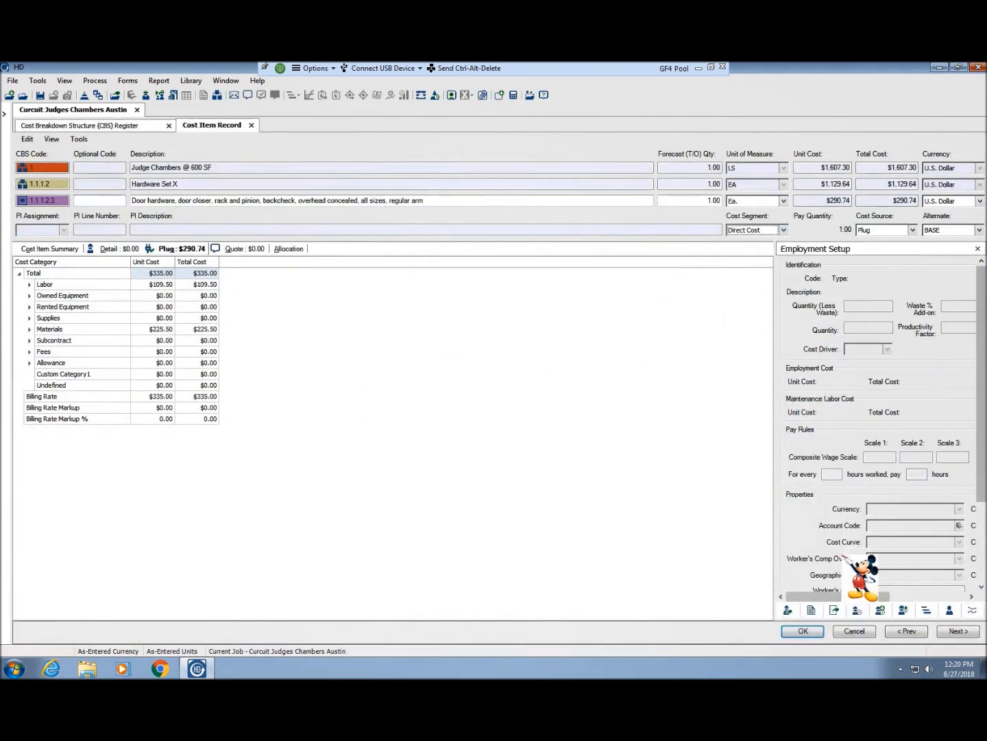
pyautogui.click(803, 631)
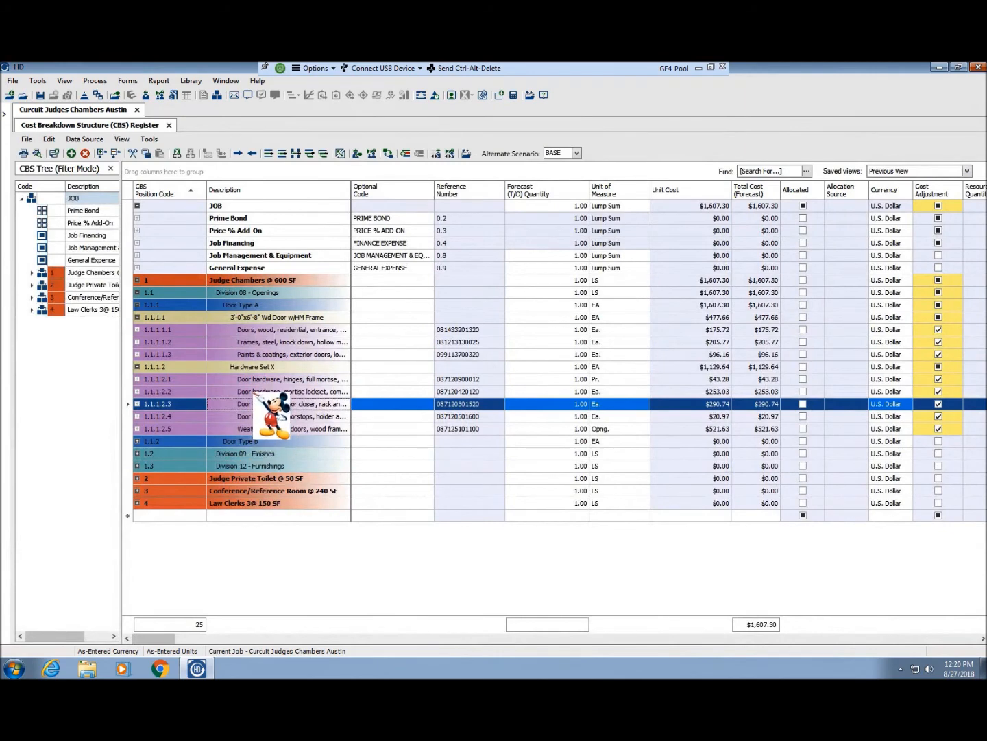
# - Change the cost segment of mortise lockset item 1.1.1.2.2 to Direct Cost in its cost item record and save it
pyautogui.click(255, 392)
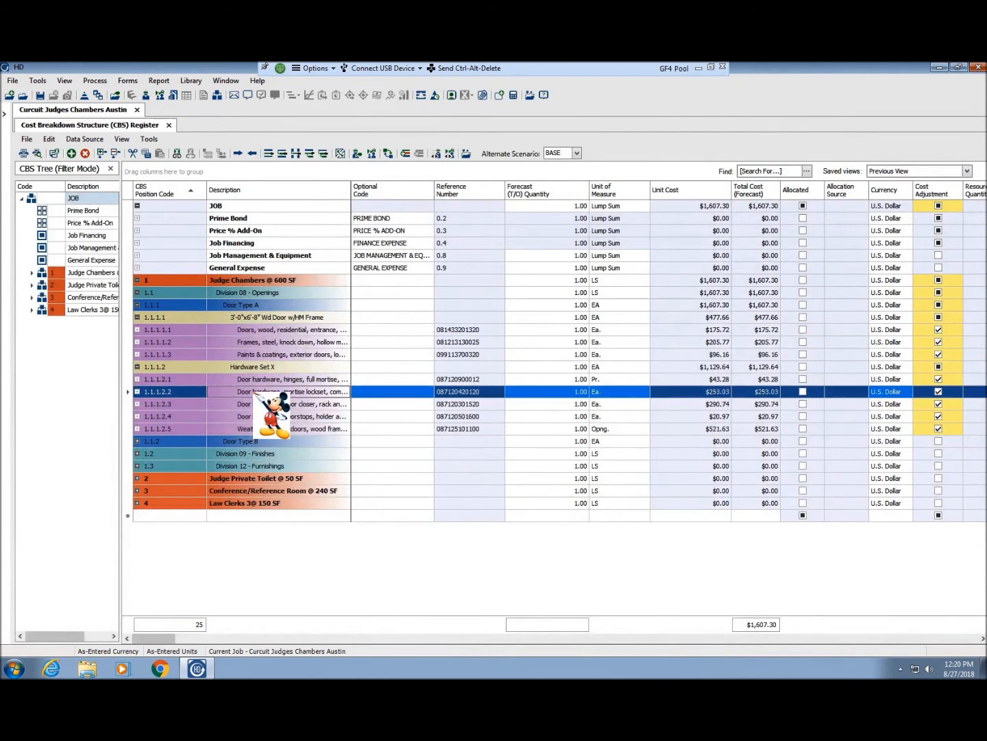
pyautogui.doubleClick(368, 390)
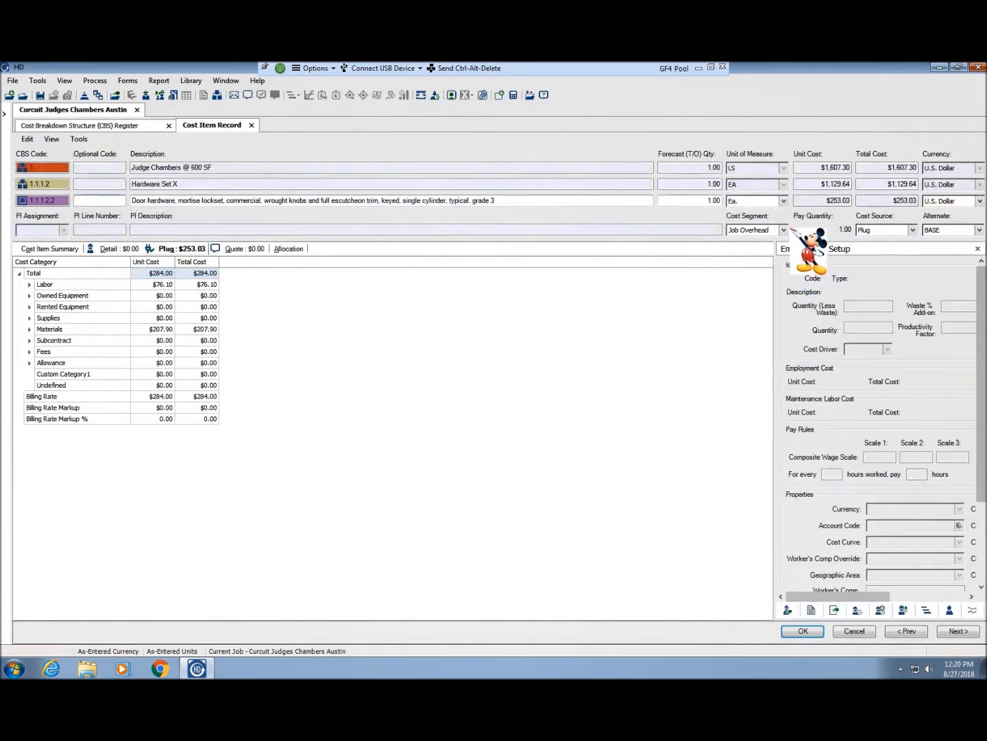
pyautogui.click(783, 229)
pyautogui.click(749, 260)
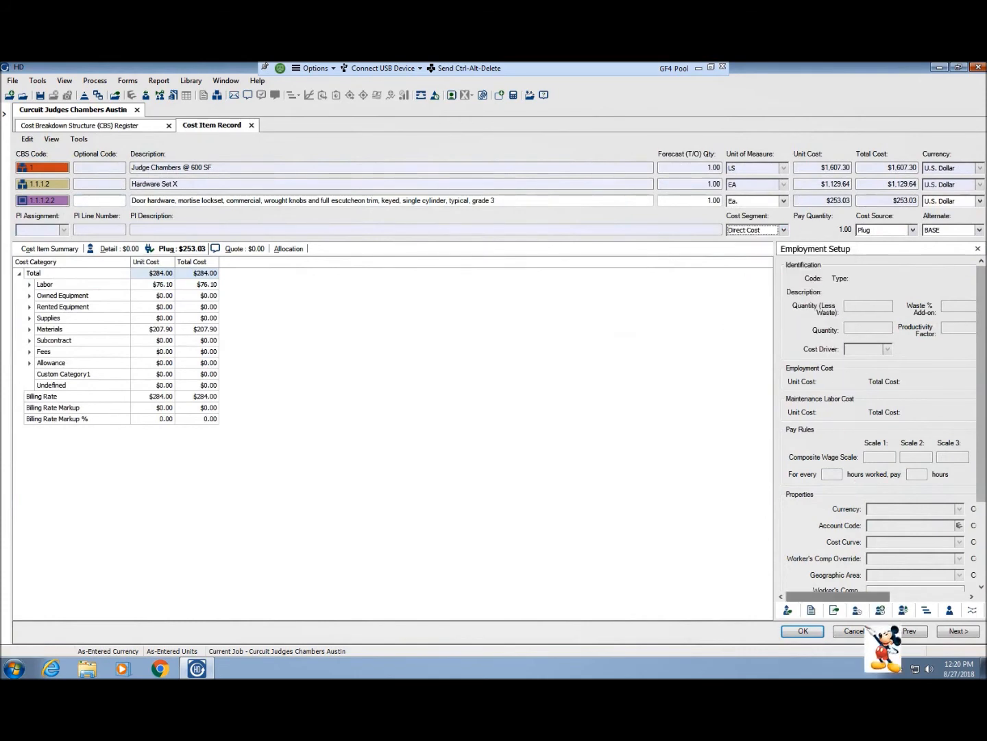
pyautogui.click(799, 631)
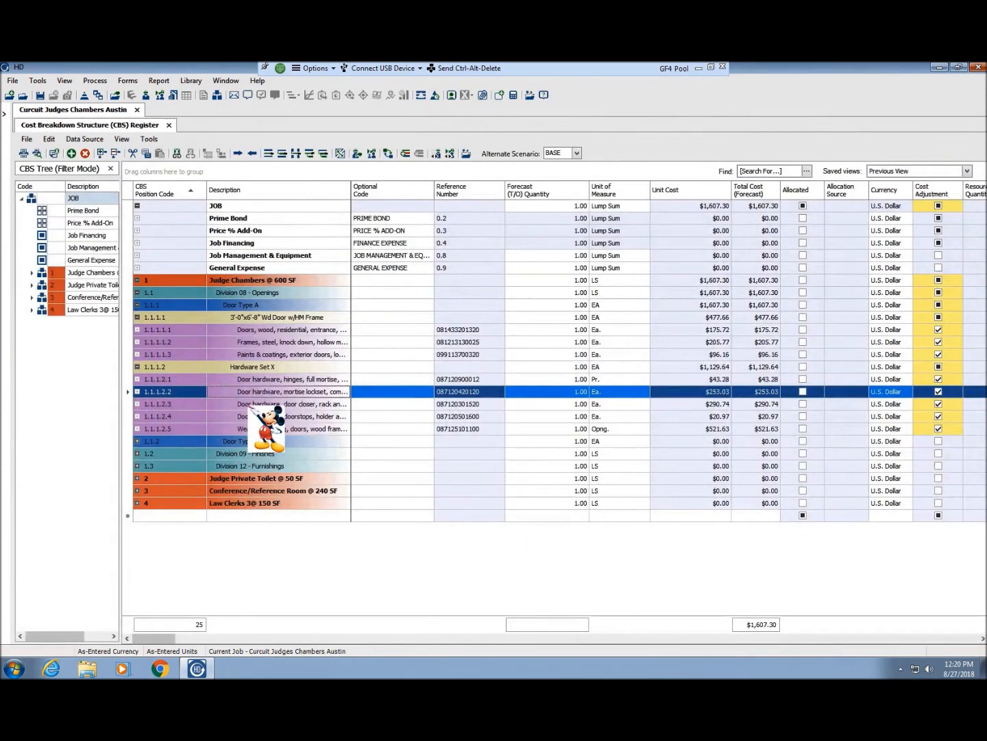
# - Change the cost segment of hinges item 1.1.1.2.1 to Direct Cost in its cost item record and save it
pyautogui.click(271, 379)
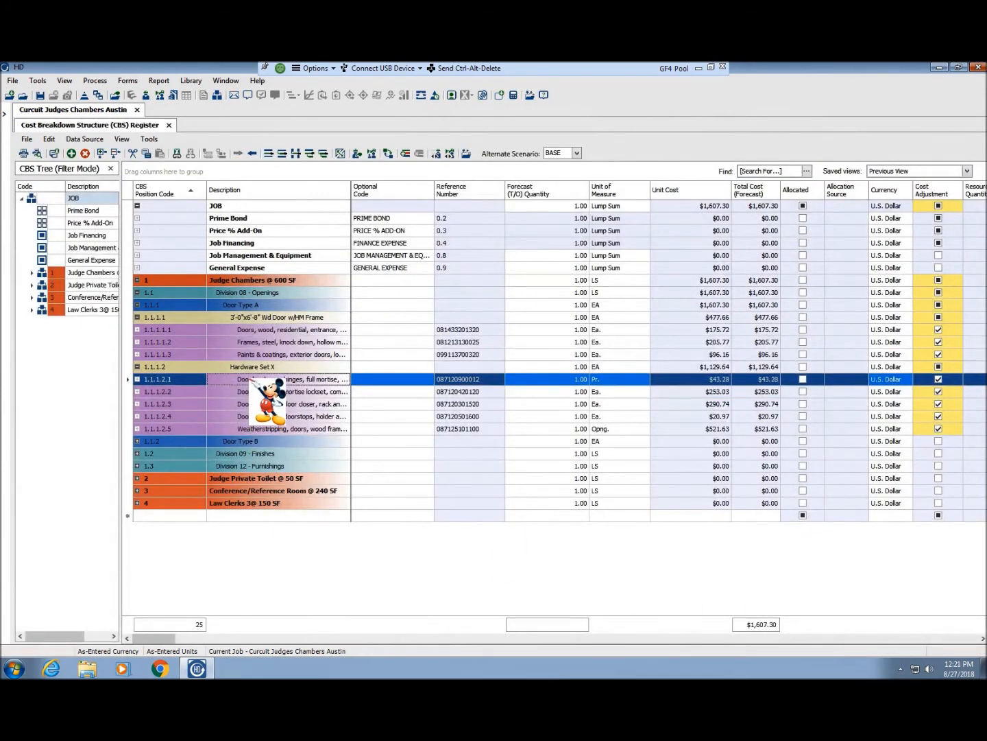
pyautogui.doubleClick(251, 380)
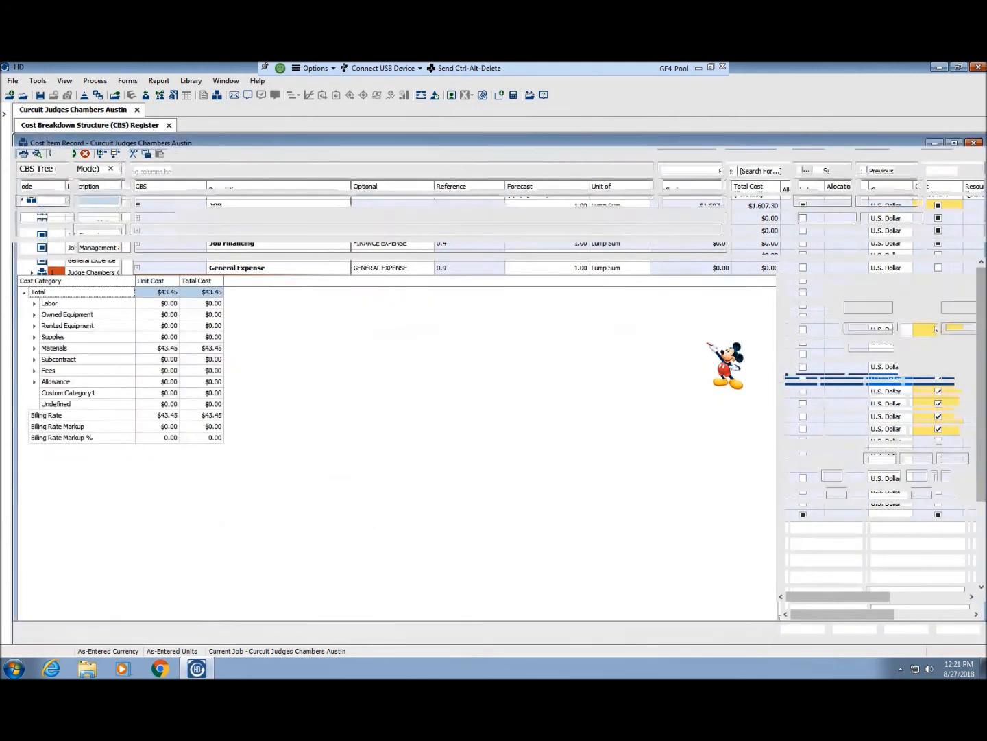
pyautogui.click(783, 230)
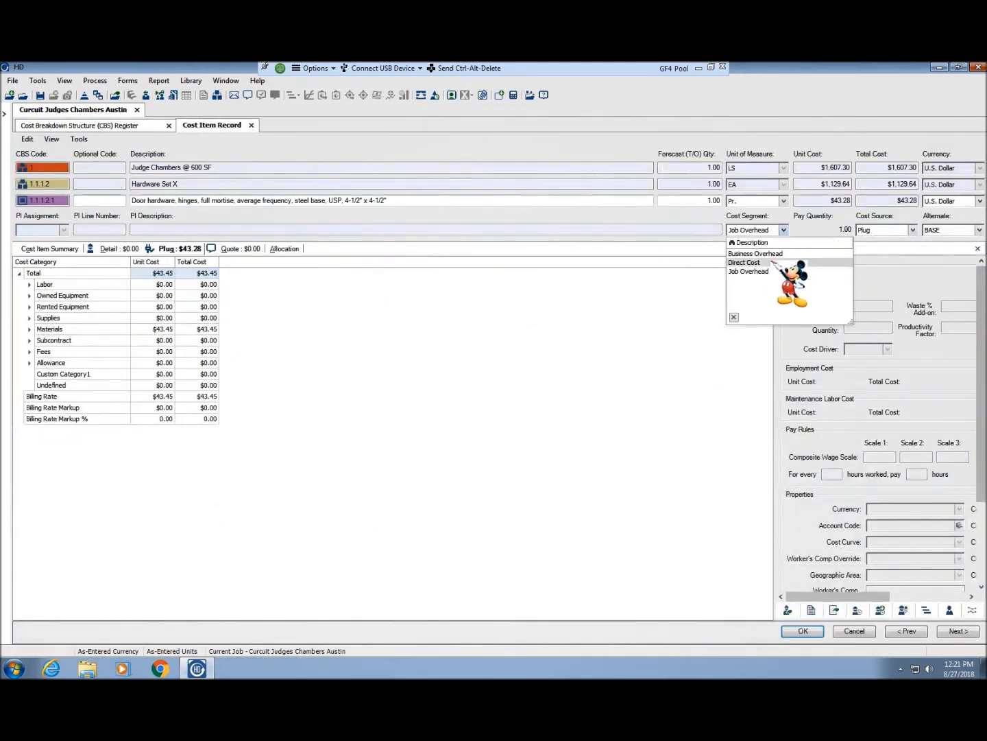
pyautogui.click(747, 260)
pyautogui.click(803, 631)
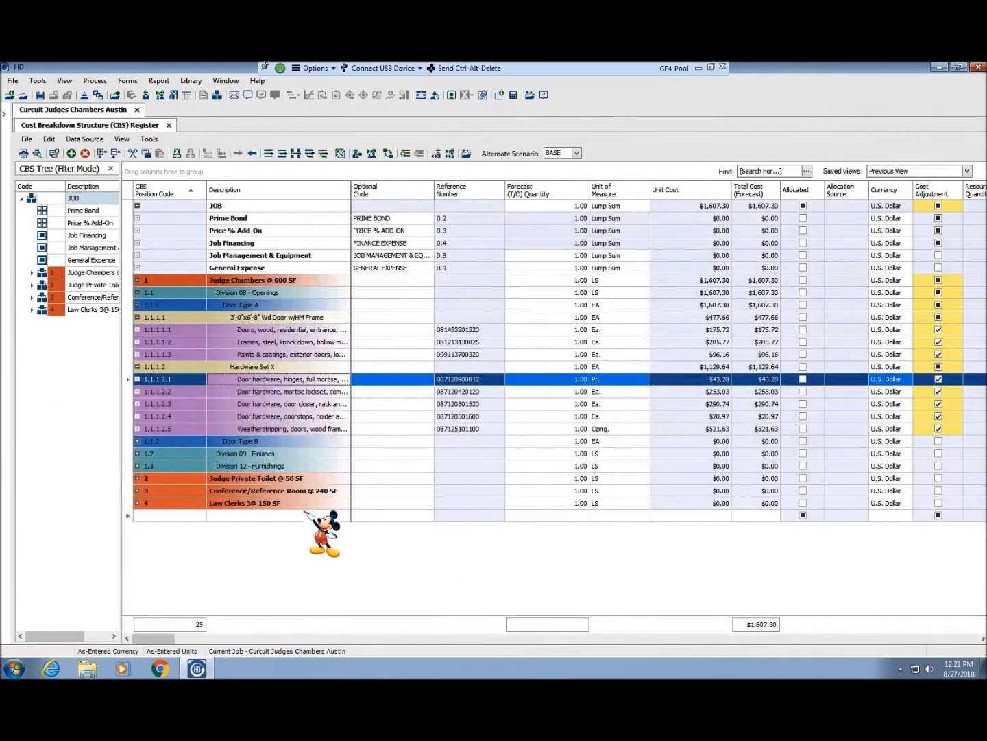
# - Change the cost segment of paints and coatings item 1.1.1.1.3 to Direct Cost in its cost item record and save it
pyautogui.click(268, 355)
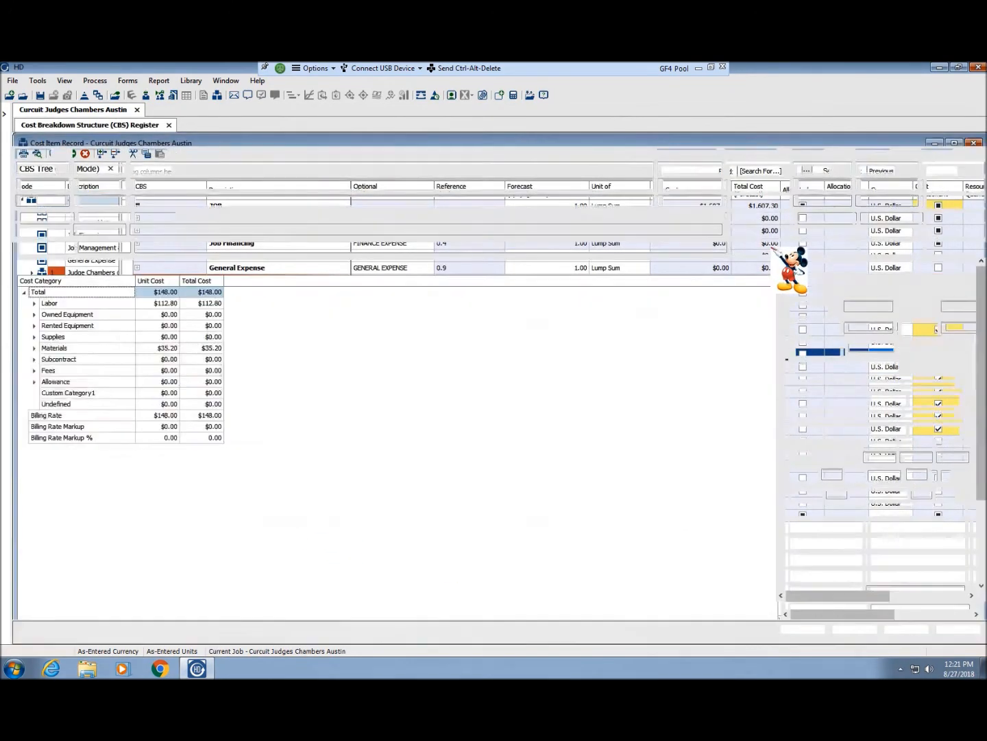
pyautogui.click(783, 230)
pyautogui.click(748, 254)
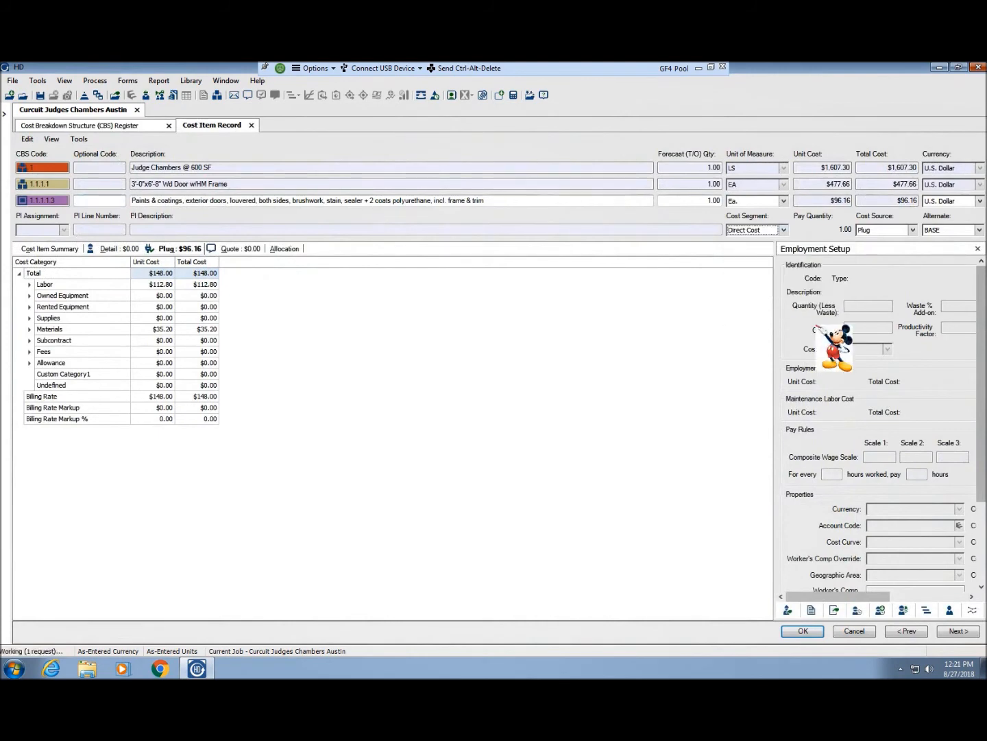
pyautogui.click(803, 630)
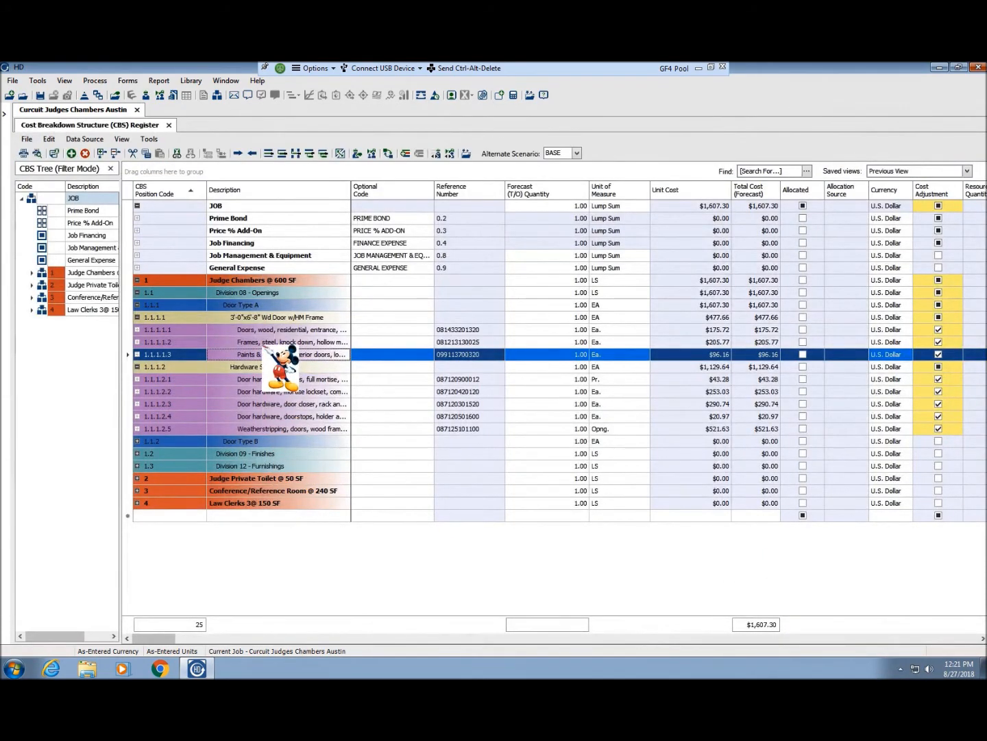
# - Change the cost segment of steel frame item 1.1.1.1.2 to Direct Cost in its cost item record and save it
pyautogui.press('Up')
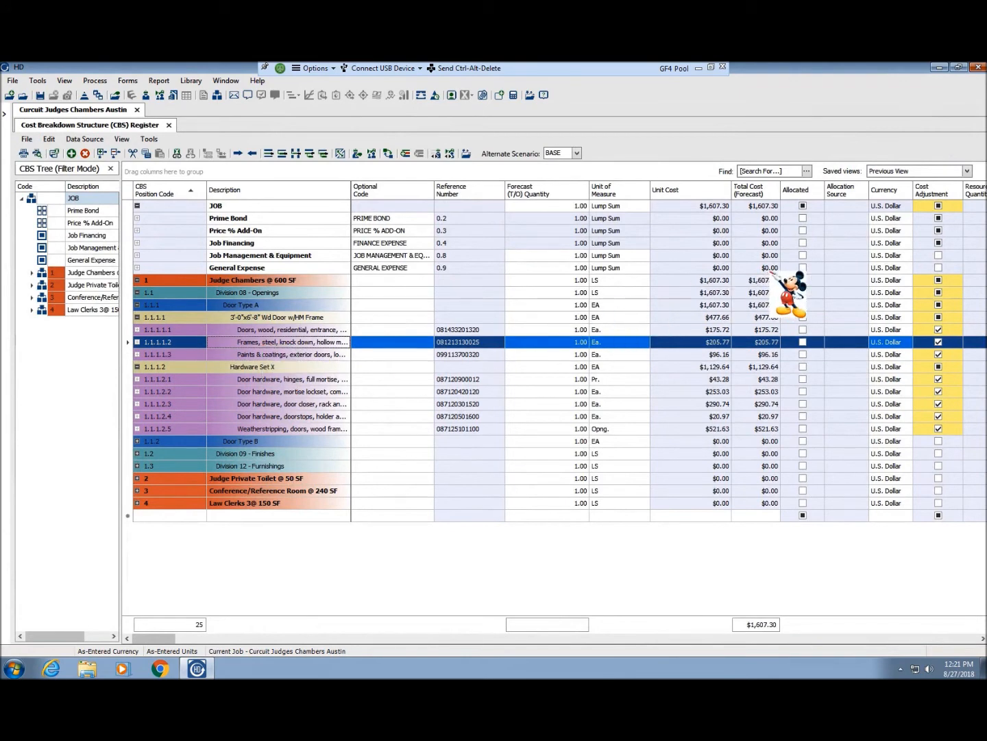
pyautogui.press('Return')
pyautogui.click(783, 230)
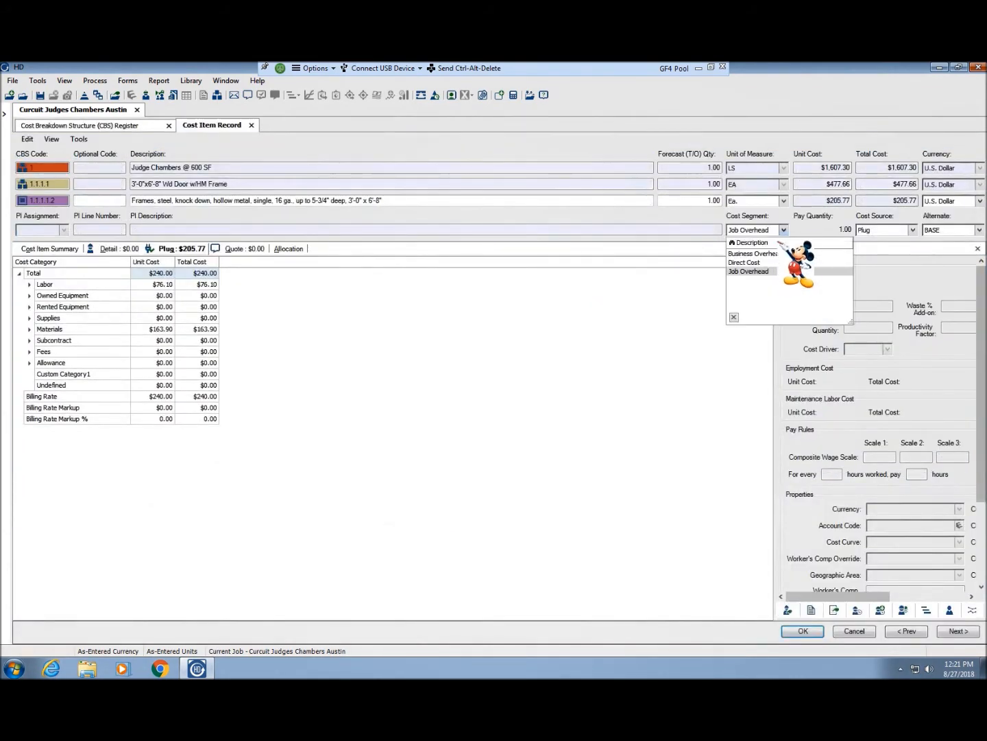
pyautogui.click(747, 260)
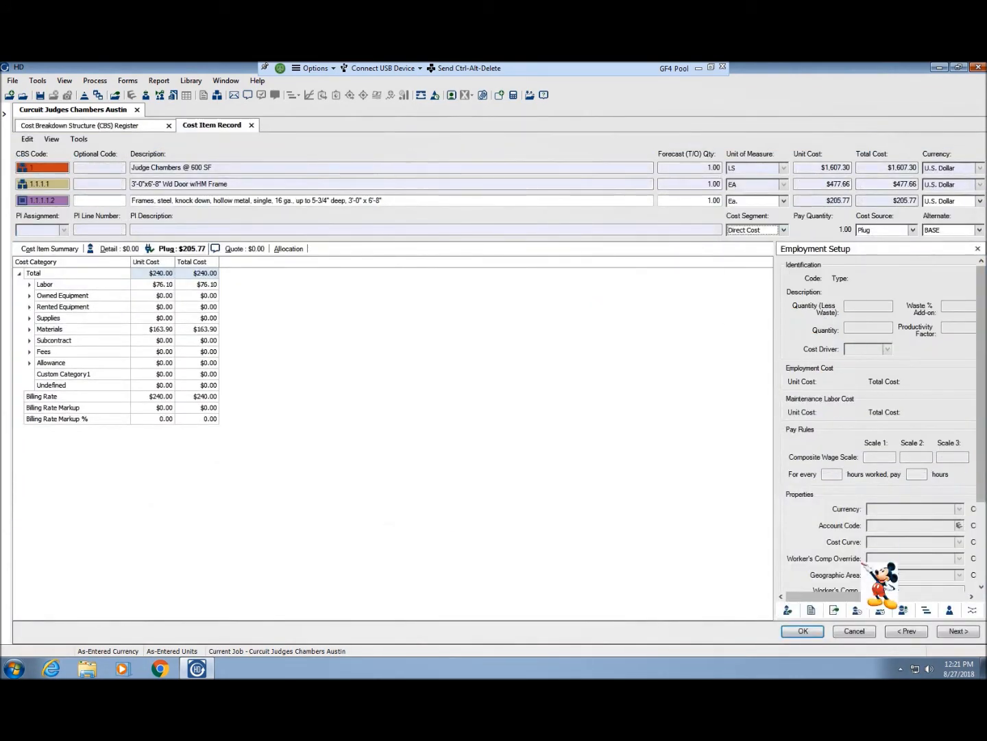
pyautogui.click(804, 631)
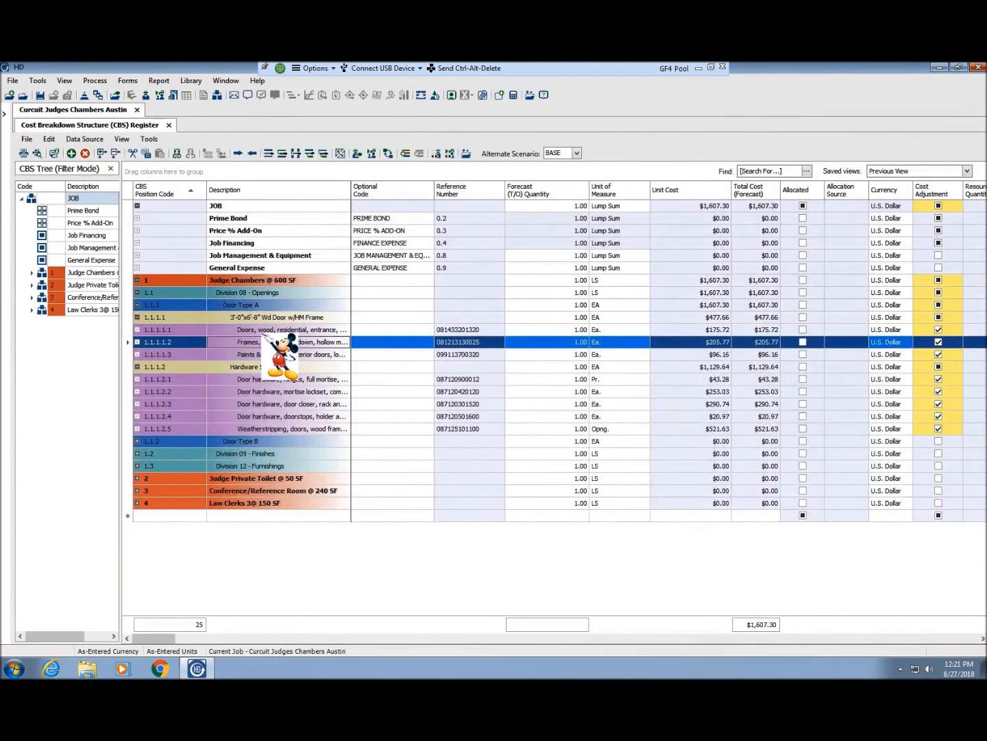
# - Change the cost segment of wood door item 1.1.1.1.1 to Direct Cost in its cost item record and save it
pyautogui.click(267, 332)
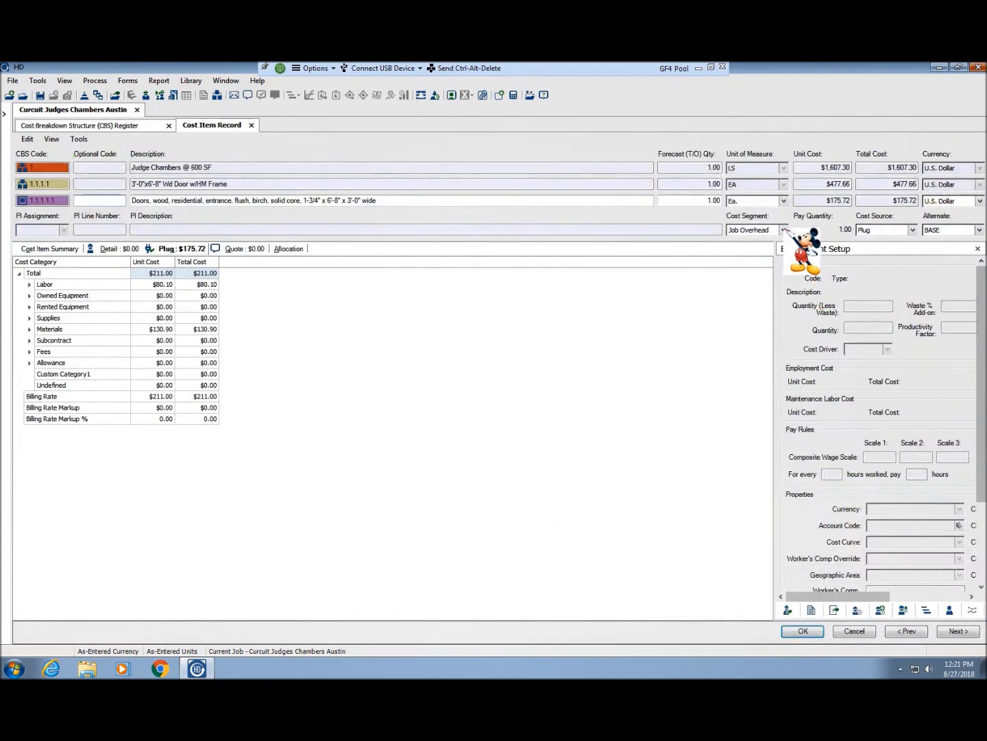
pyautogui.click(784, 230)
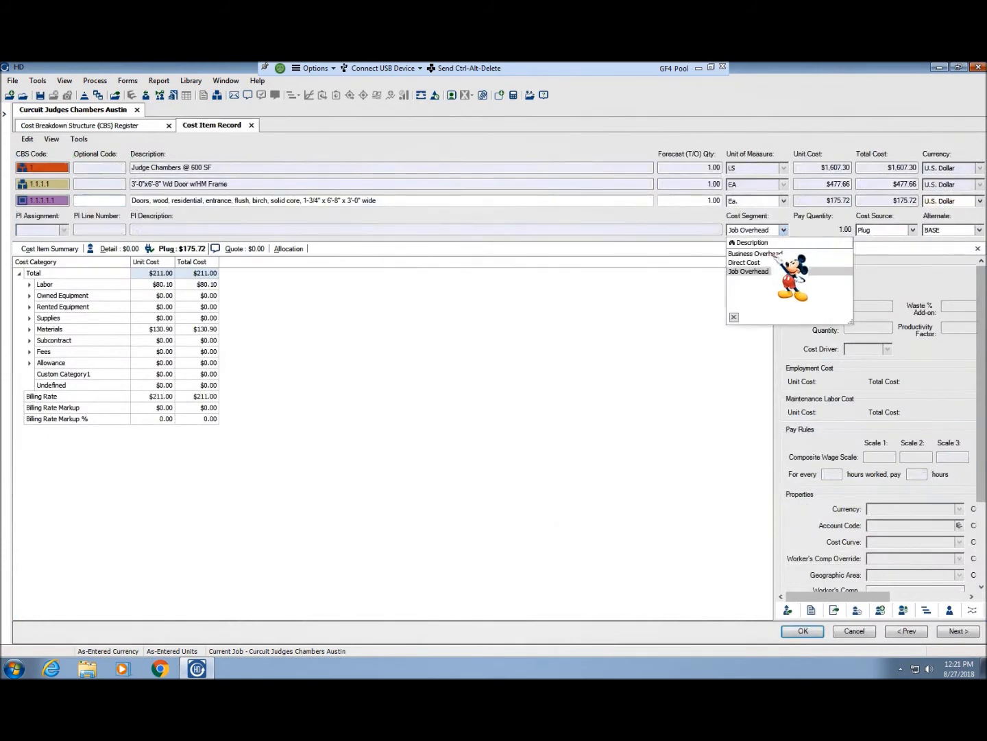
pyautogui.click(748, 260)
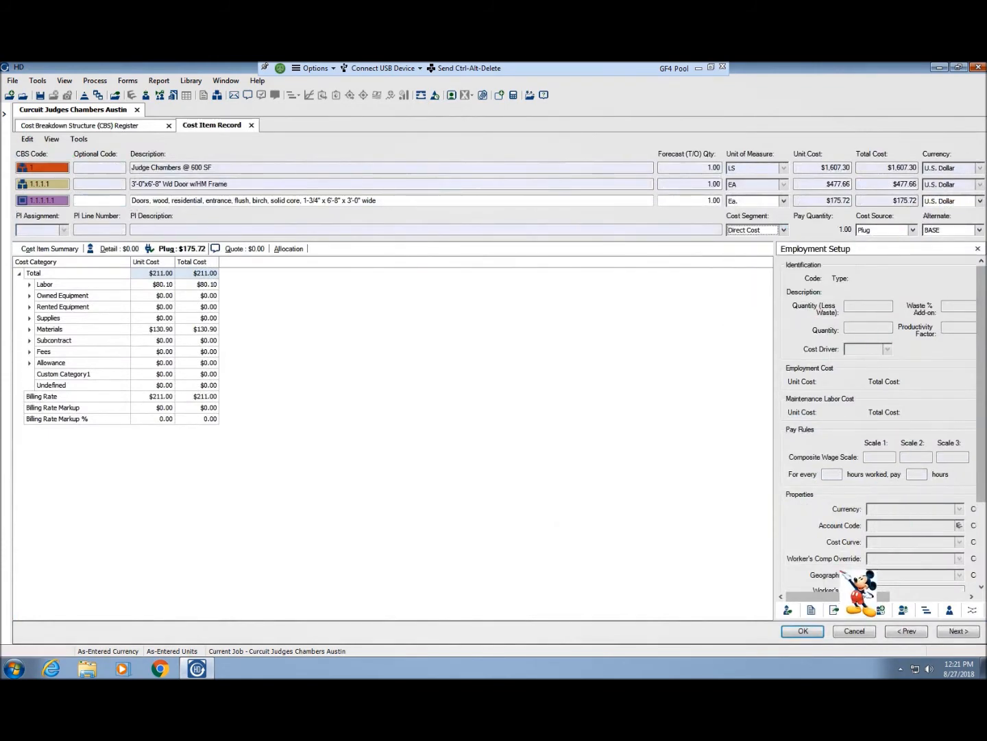
pyautogui.click(799, 631)
# - Check the cost segment in the cost item record of parent item 1.1.1.1, 3'-0"x6'-8" Wd Door w/HM Frame, and return to the register
pyautogui.click(248, 319)
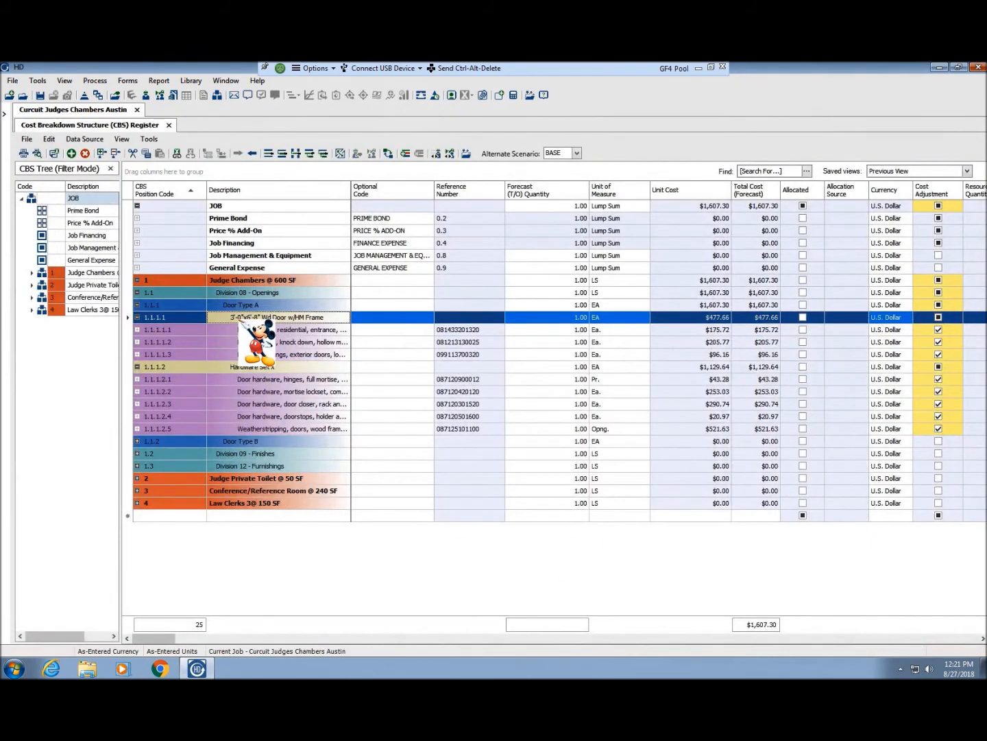
pyautogui.doubleClick(247, 319)
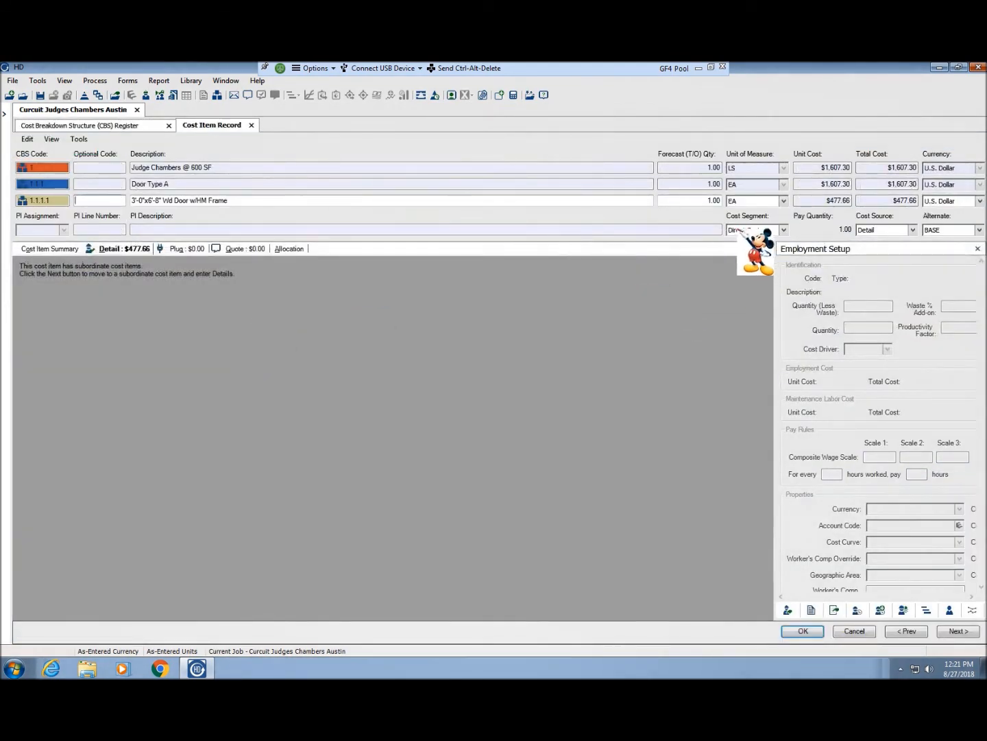
pyautogui.click(799, 629)
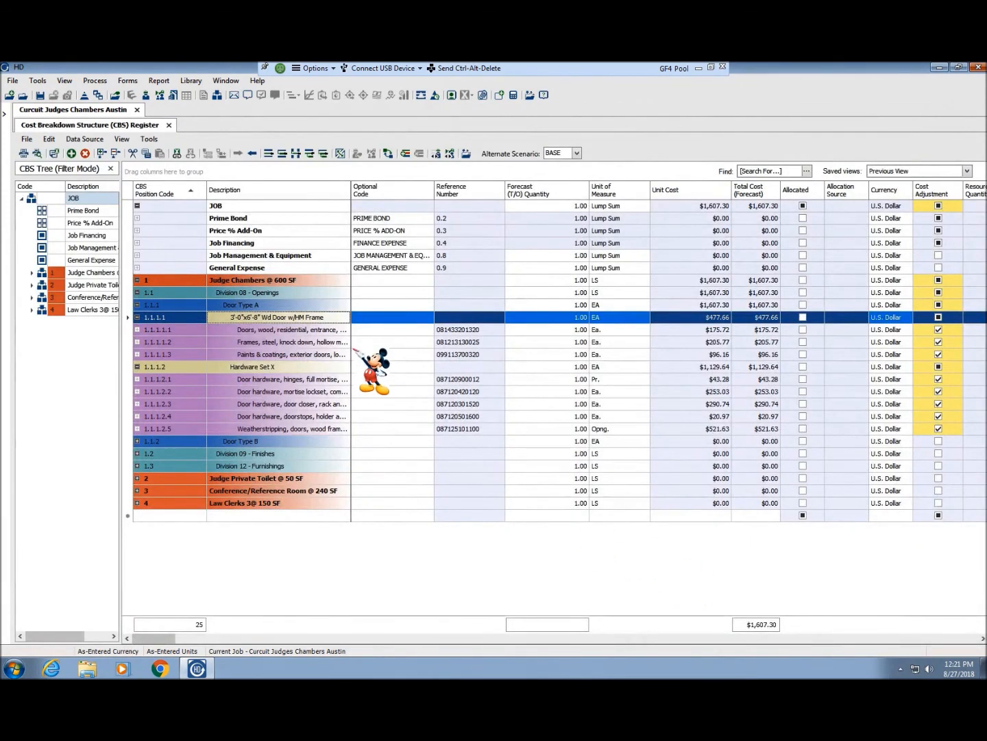
# - Set the forecast (T/O) quantity of 1.1.1.1, 3'-0"x6'-8" Wd Door w/HM Frame, to 3
pyautogui.click(564, 320)
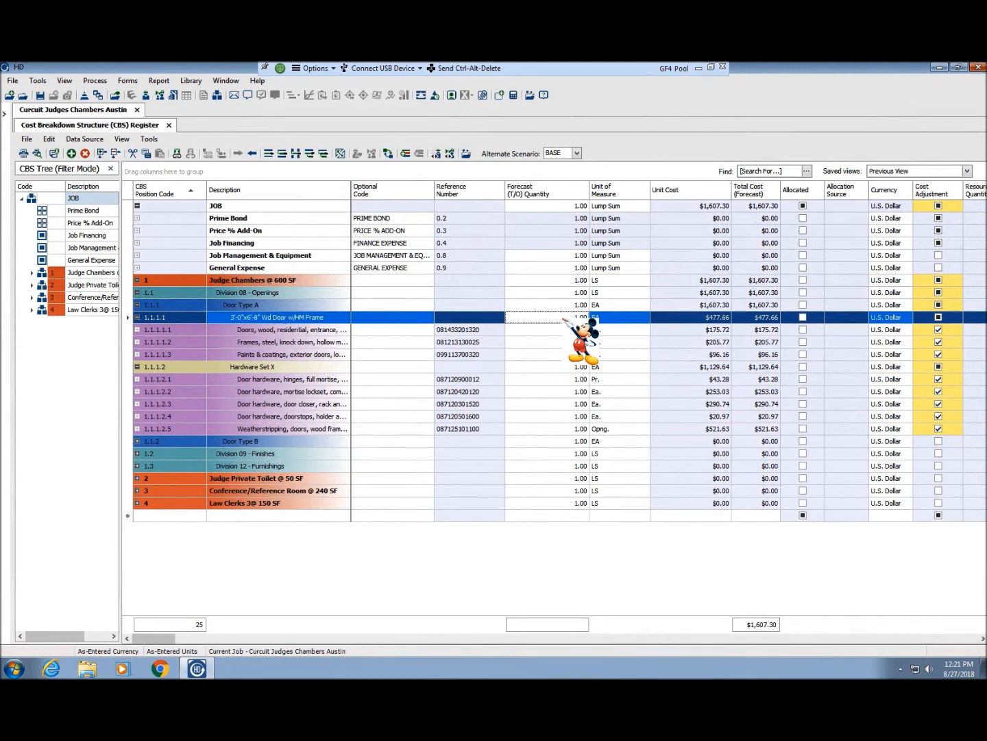
pyautogui.write('3')
pyautogui.press('Tab')
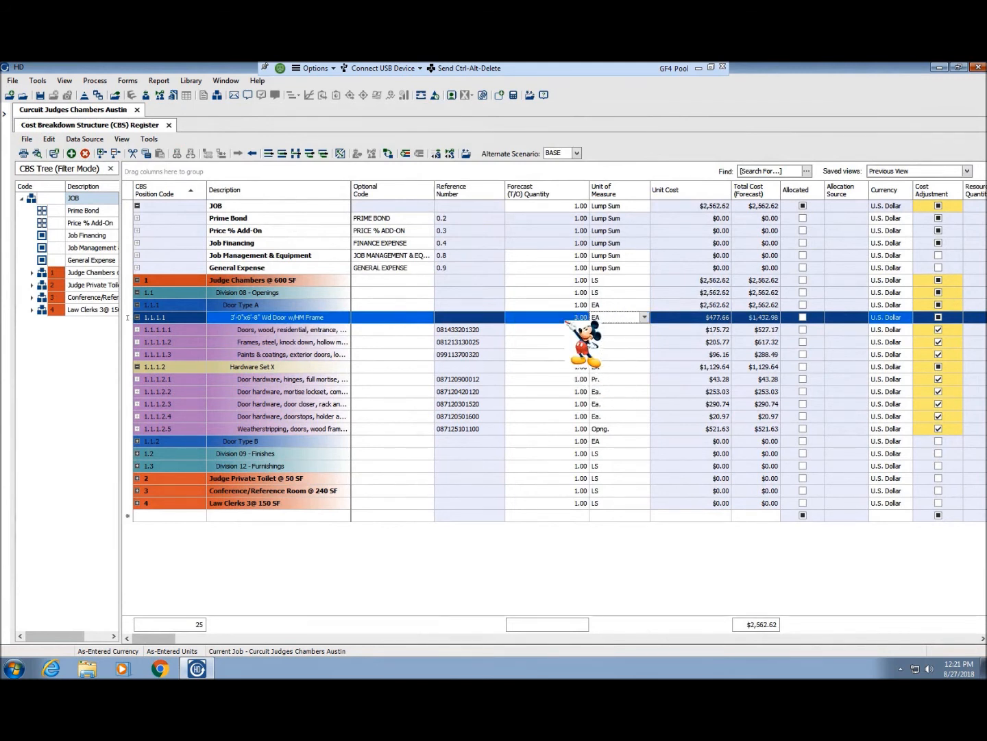
# - Set the forecast (T/O) quantity of 1.1.1.2, Hardware Set X, to 3
pyautogui.click(555, 367)
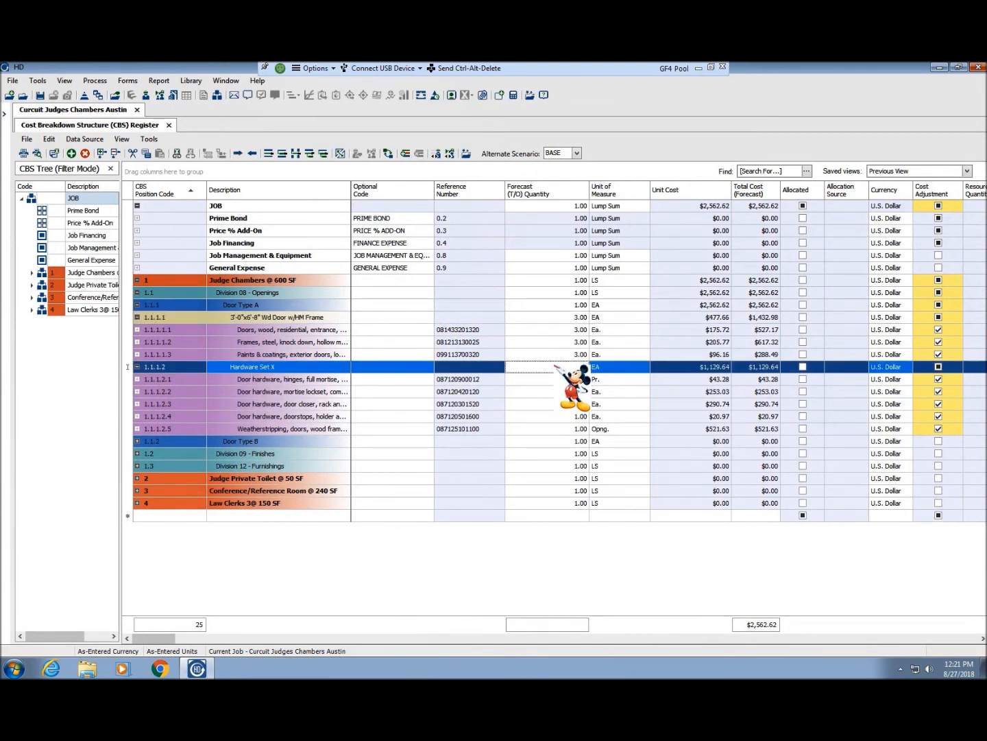
pyautogui.write('3')
pyautogui.press('Tab')
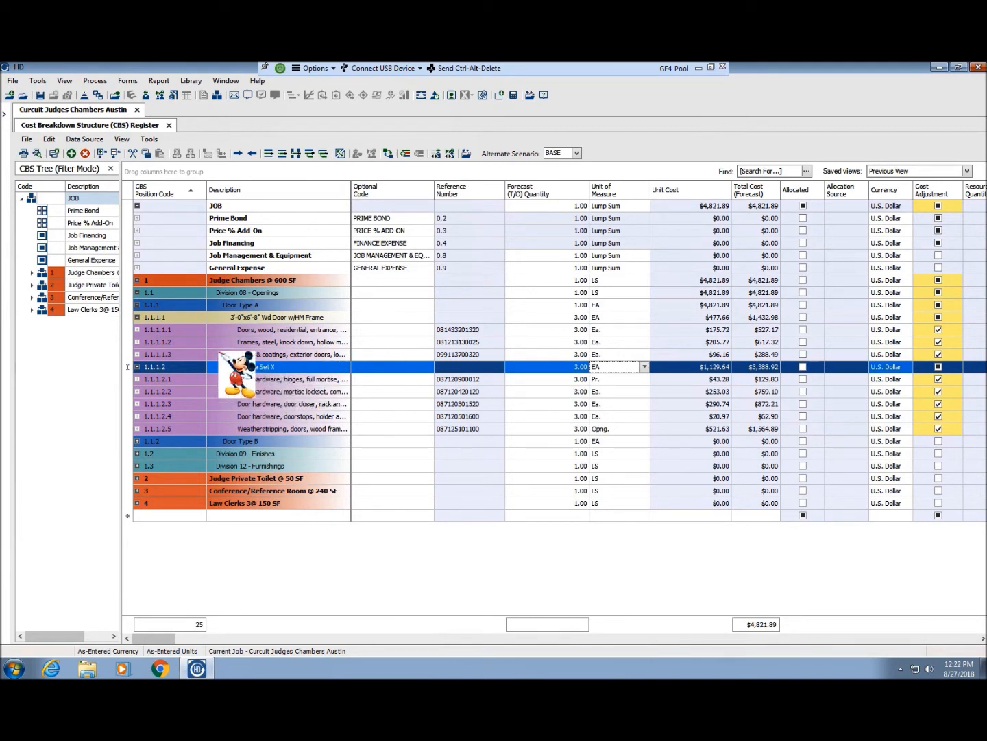
# - Copy cost items 1.1.1.1.1 through 1.1.1.1.3 and paste them under 1.1.2.1, 2'-6"x6'-8" Wd Door w/HM Frame, keeping the original quantities
pyautogui.click(180, 331)
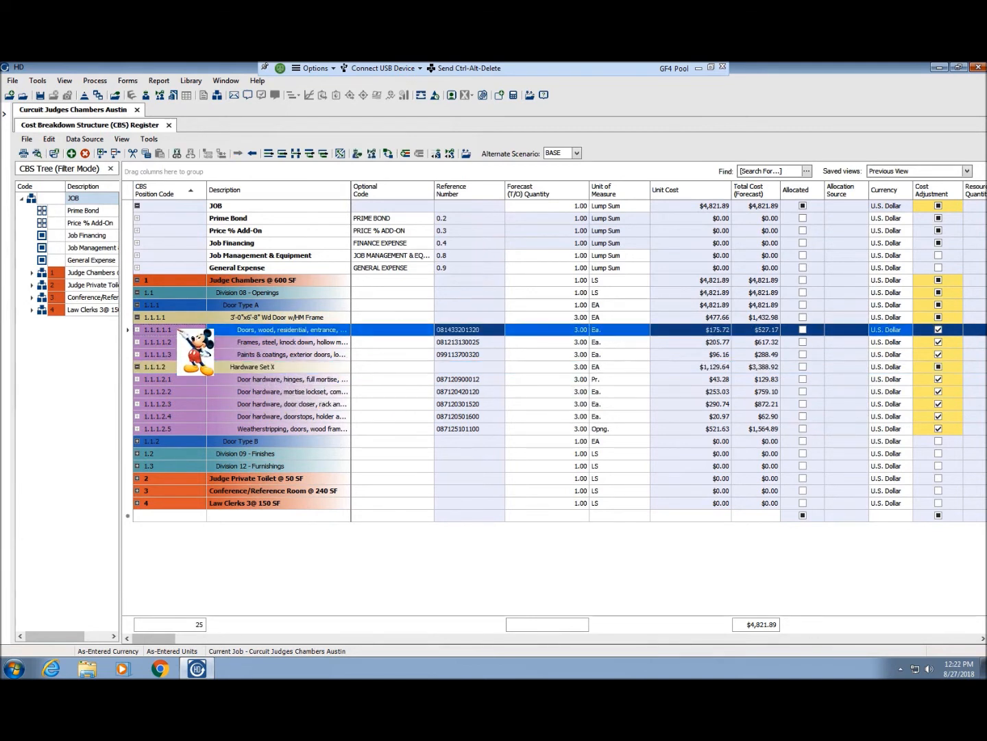
pyautogui.keyDown('shift'); pyautogui.click(181, 355); pyautogui.keyUp('shift')
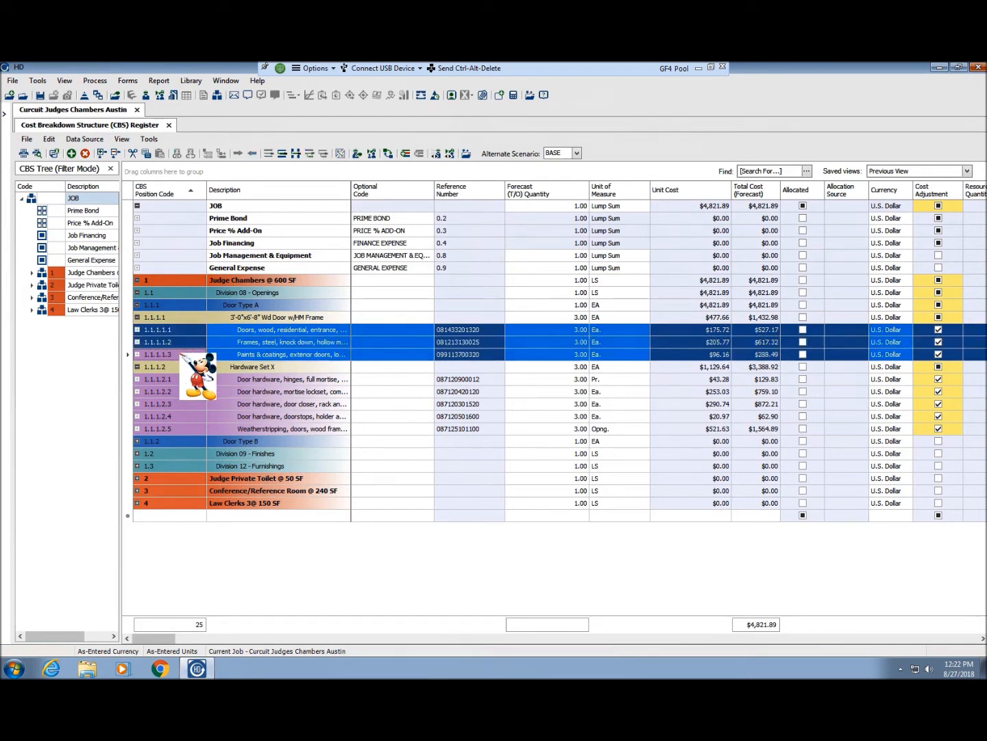
pyautogui.rightClick(180, 354)
pyautogui.click(209, 359)
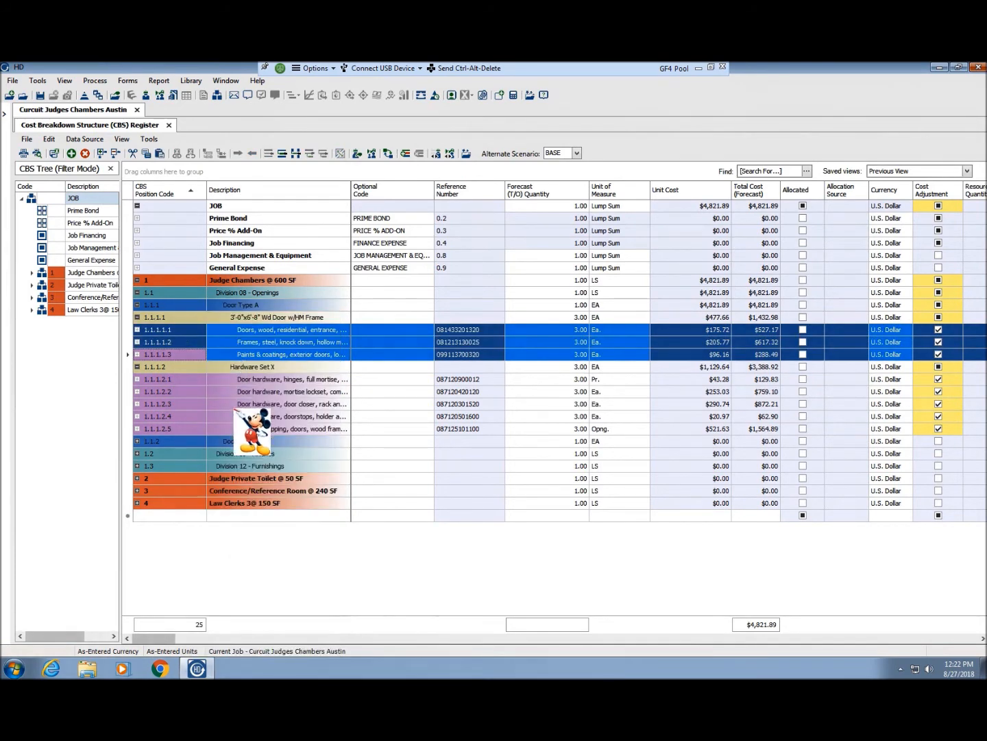
pyautogui.click(137, 442)
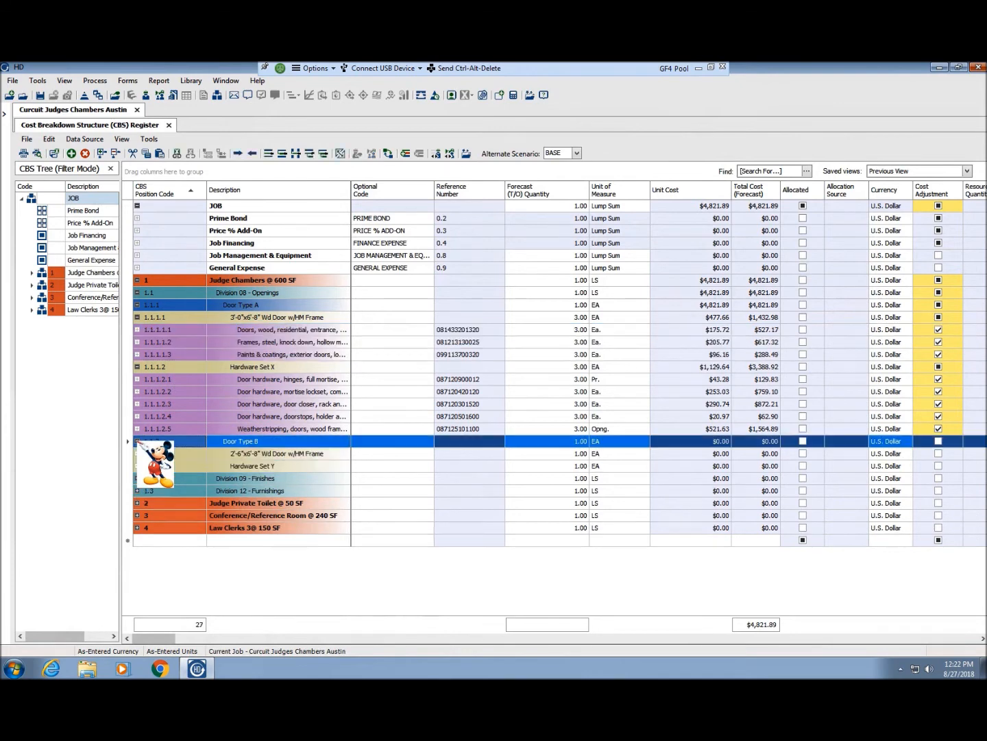
pyautogui.click(243, 452)
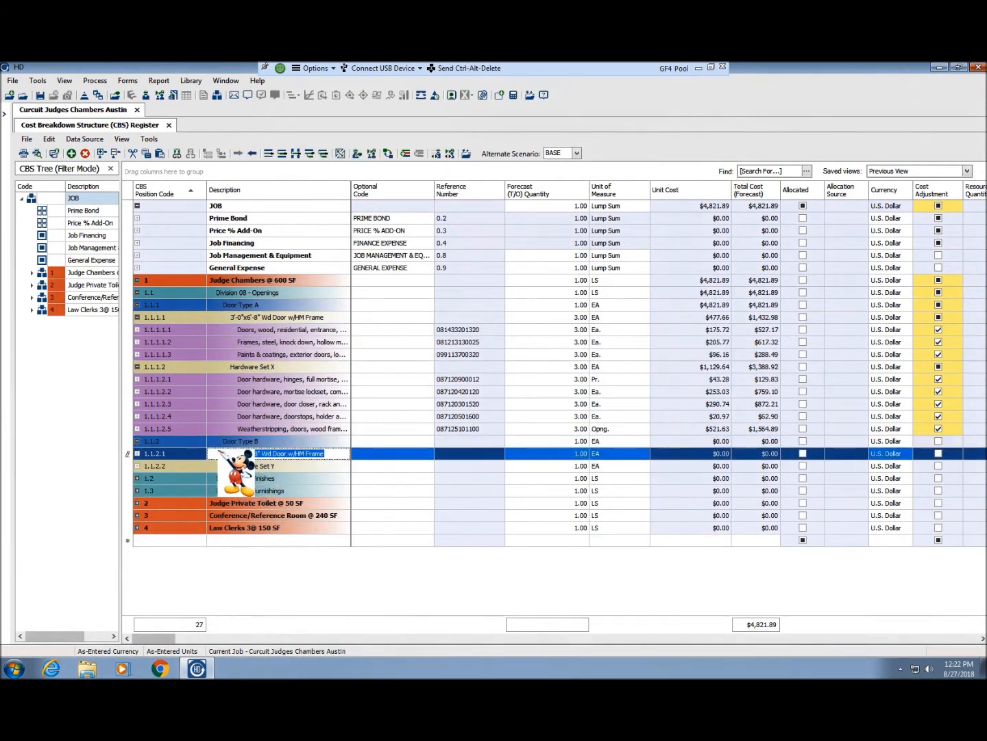
pyautogui.click(199, 453)
pyautogui.rightClick(195, 453)
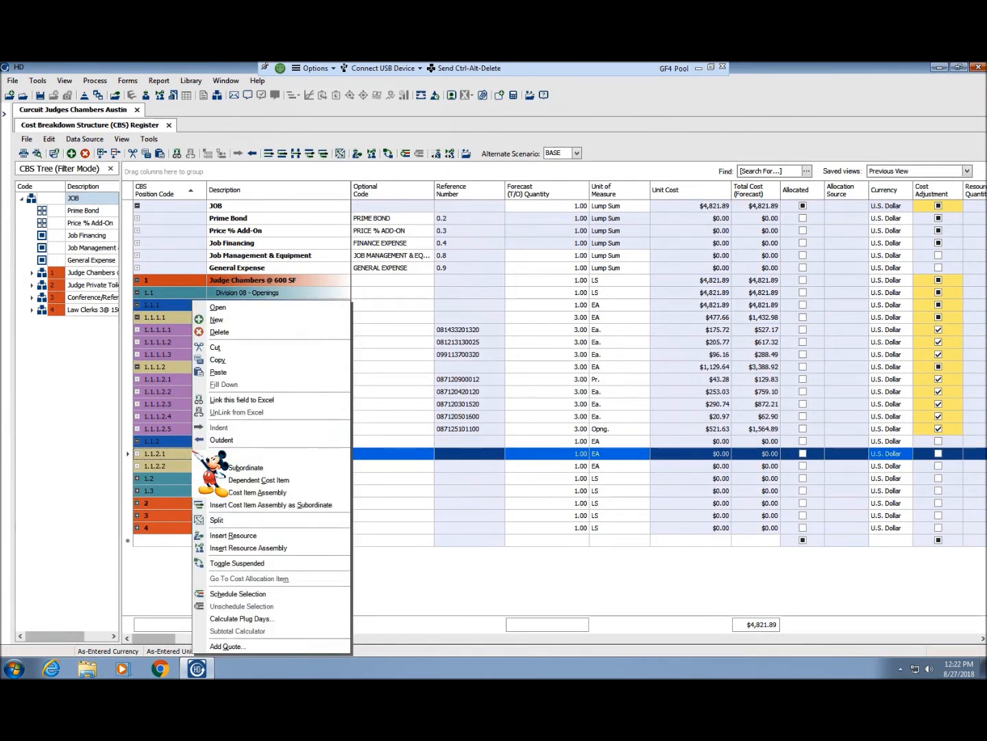
pyautogui.click(243, 371)
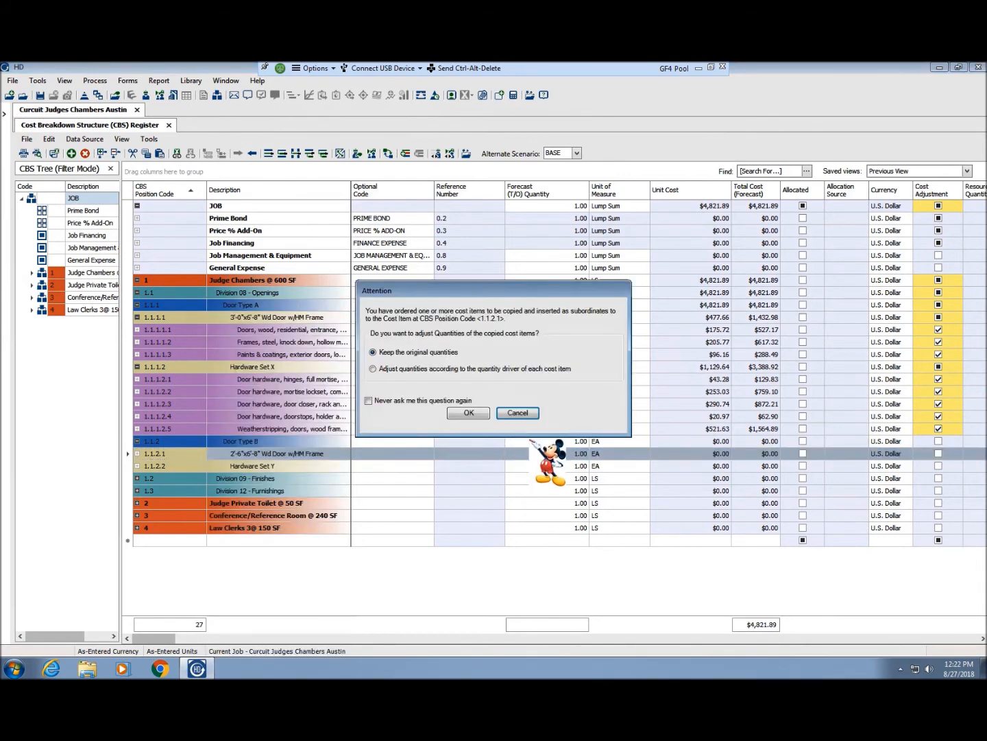
pyautogui.click(468, 412)
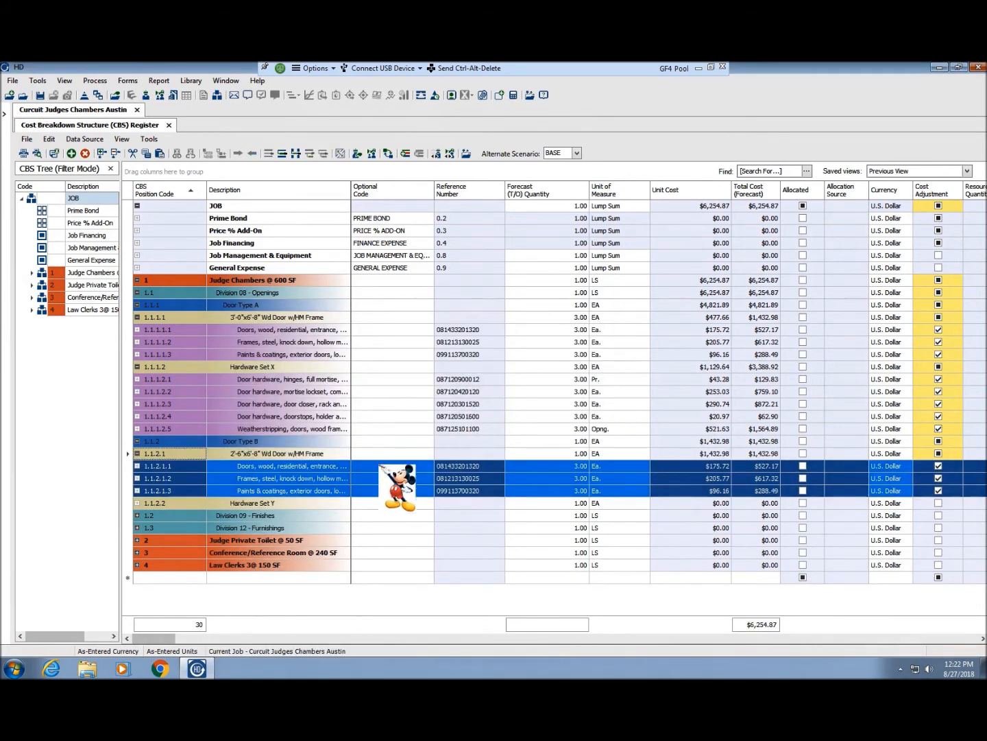
# - Open the RSMeans Building Construction cost book and list the 081433.10 paneled wood door items under 8 Openings, 0814 Wood Doors
pyautogui.click(255, 458)
pyautogui.click(255, 456)
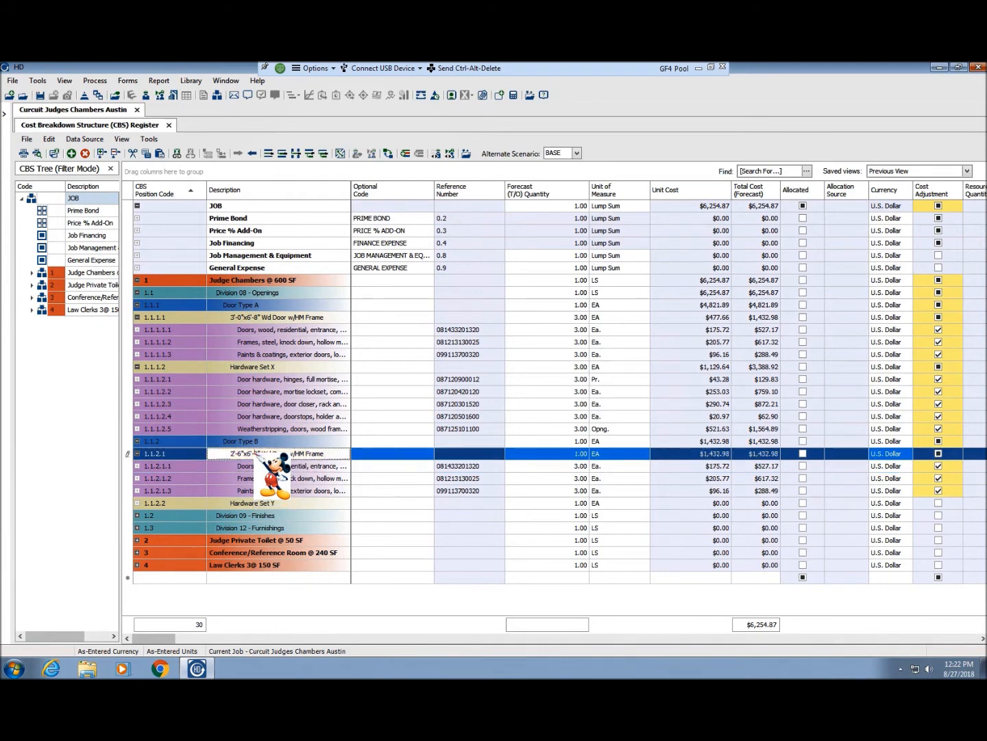
pyautogui.click(121, 138)
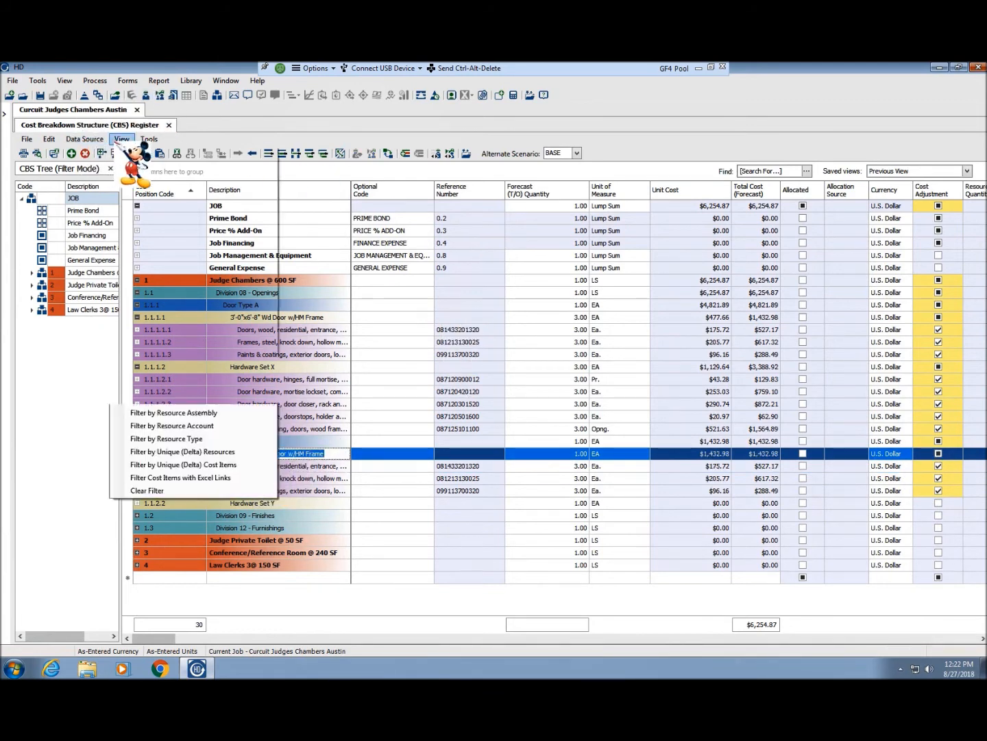
pyautogui.moveTo(99, 141)
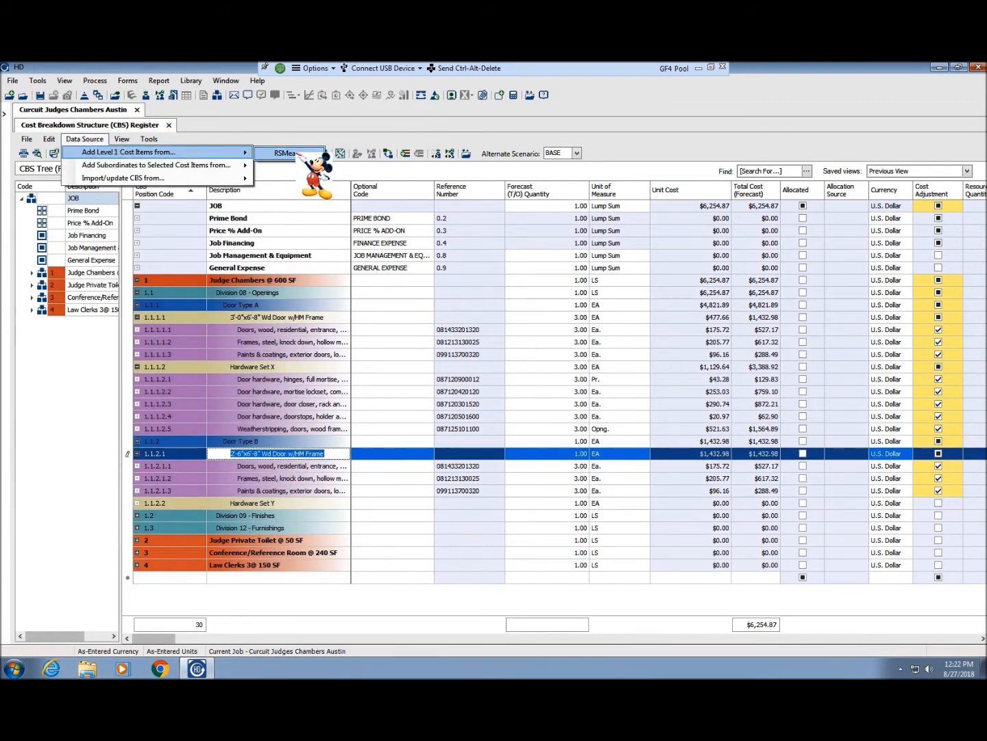
pyautogui.click(298, 155)
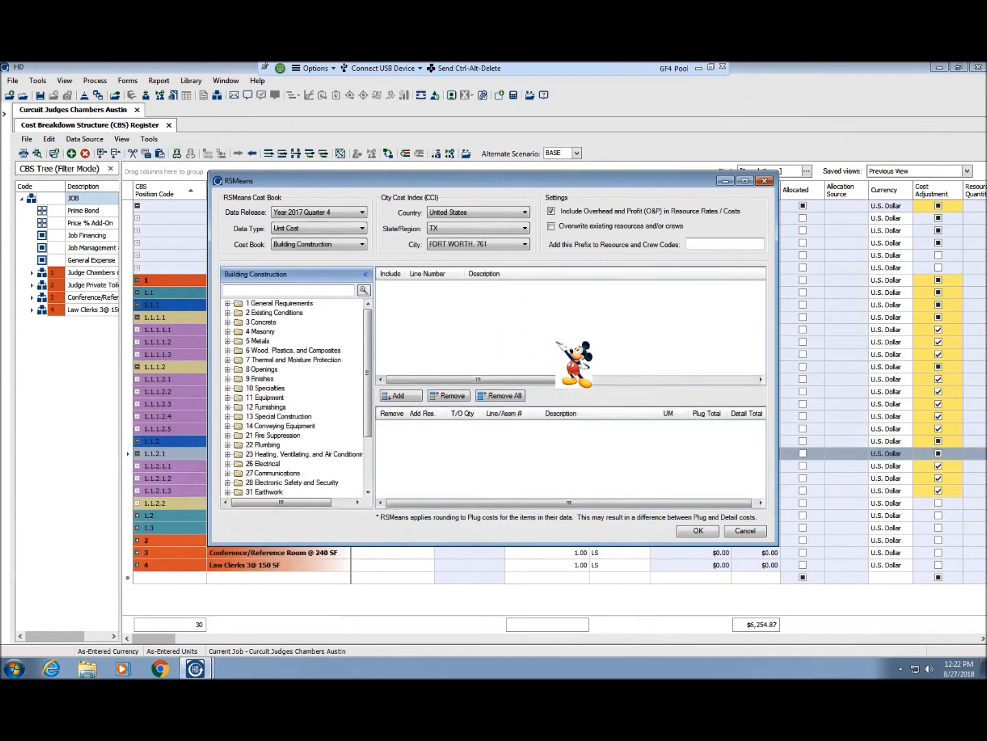
pyautogui.moveTo(357, 179); pyautogui.dragTo(484, 199)
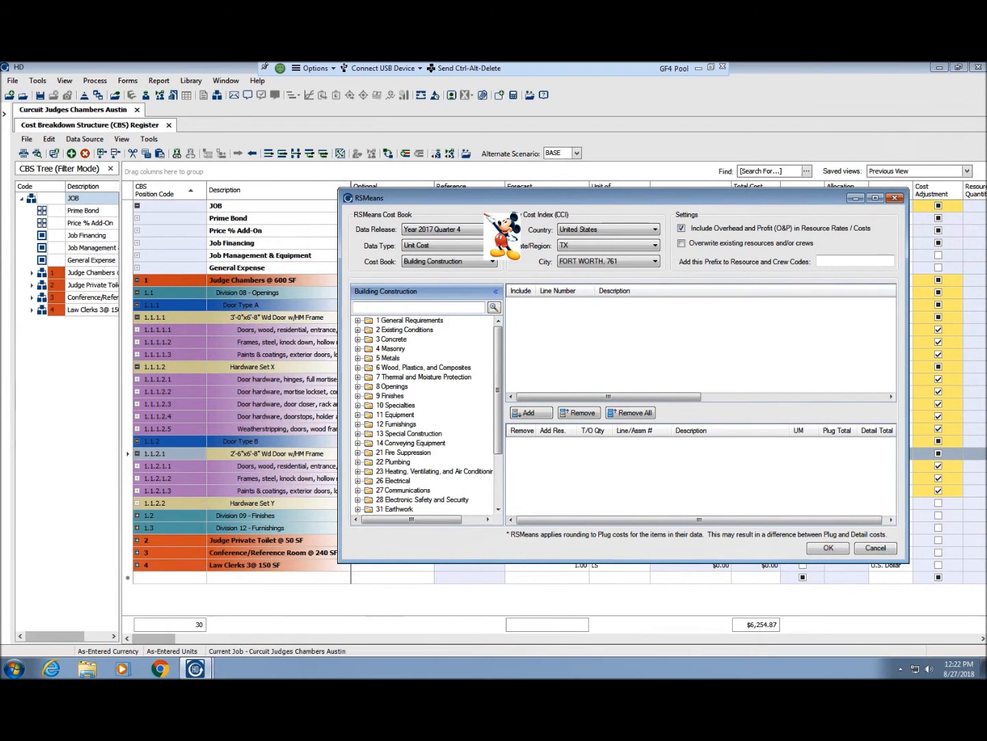
pyautogui.doubleClick(371, 386)
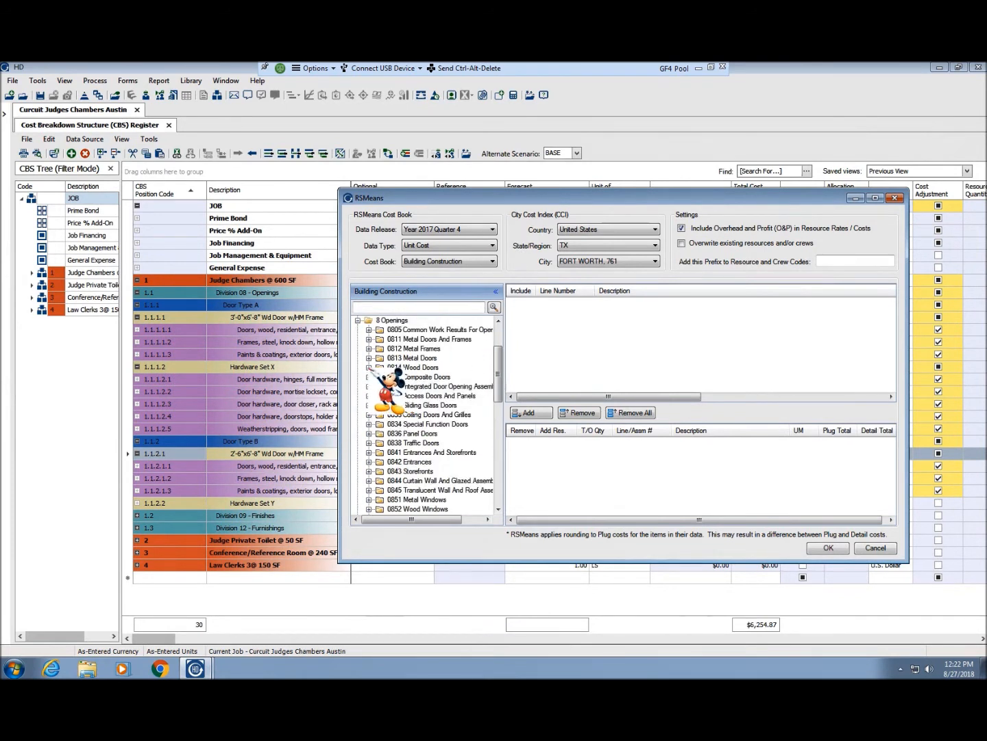
pyautogui.click(369, 367)
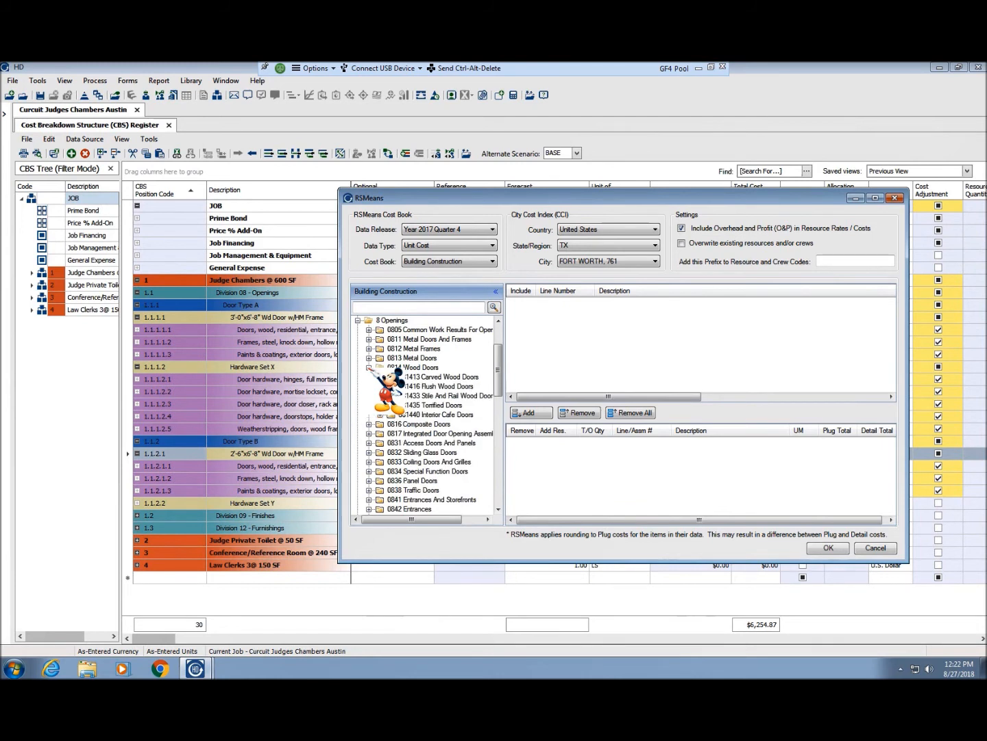
pyautogui.click(381, 396)
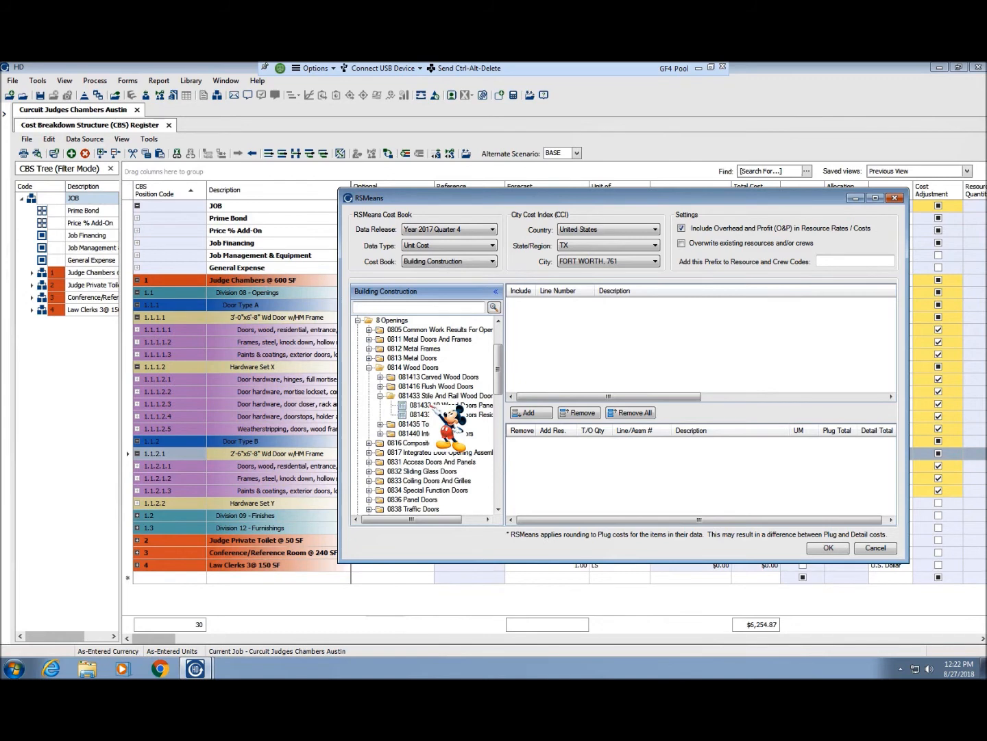
pyautogui.click(431, 406)
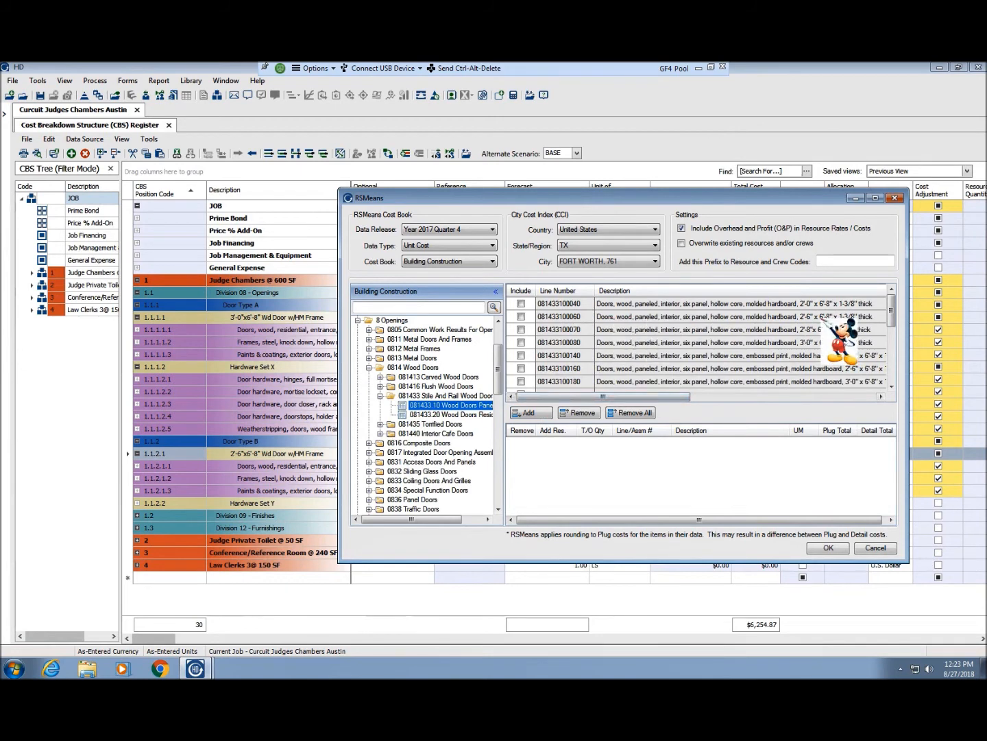
# - Examine the sizes and types of the 081433.10 paneled interior wood doors, and close the cost book without adding an item
pyautogui.moveTo(339, 329); pyautogui.dragTo(127, 330)
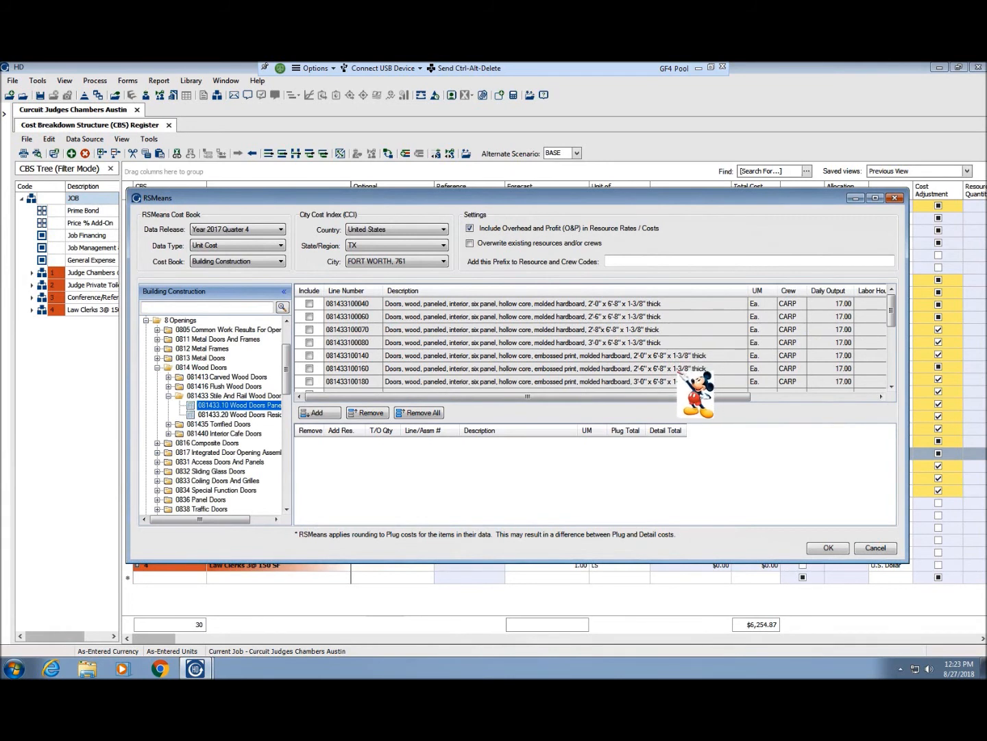
pyautogui.scroll(-1, 679, 374)
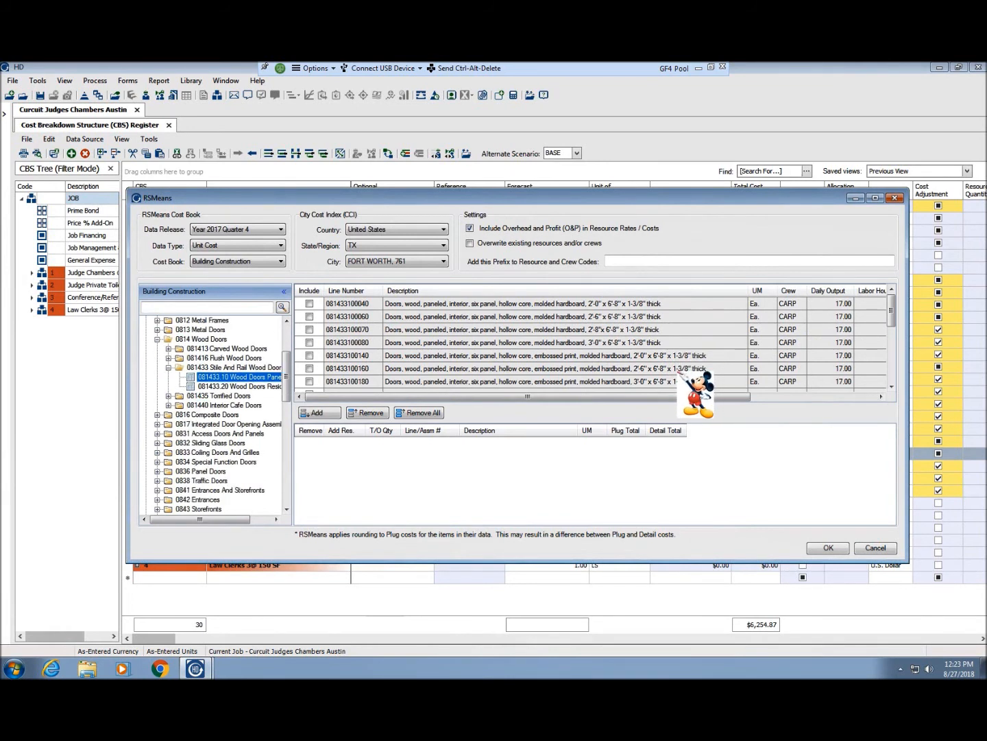
pyautogui.click(891, 385)
pyautogui.click(891, 386)
pyautogui.click(892, 385)
pyautogui.click(891, 385)
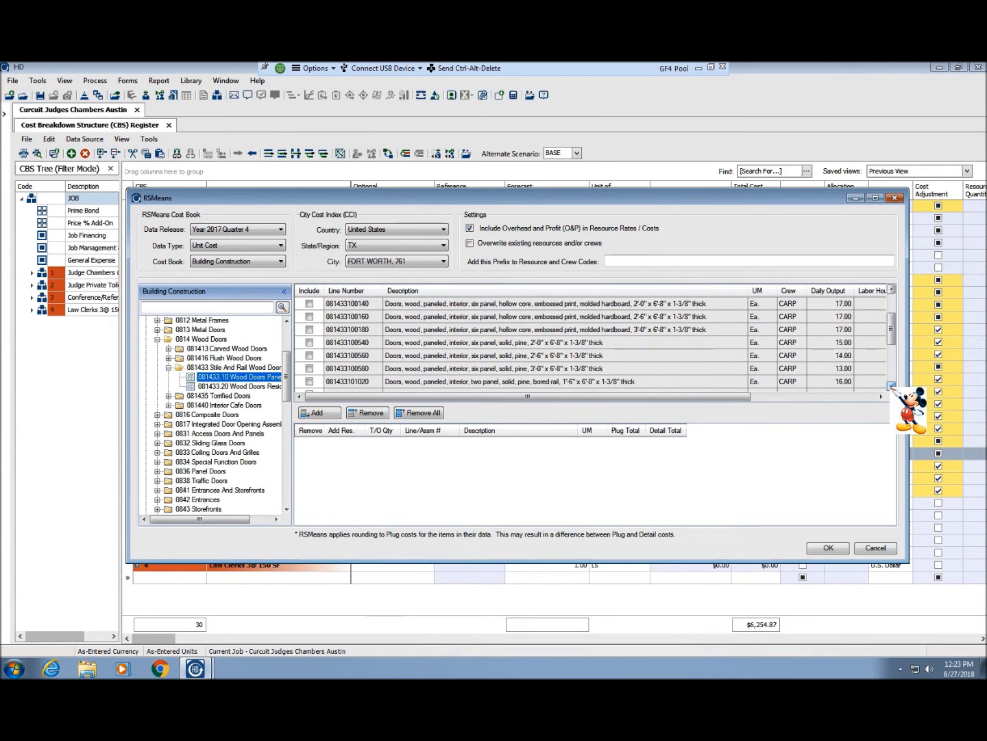
pyautogui.click(892, 385)
pyautogui.click(891, 386)
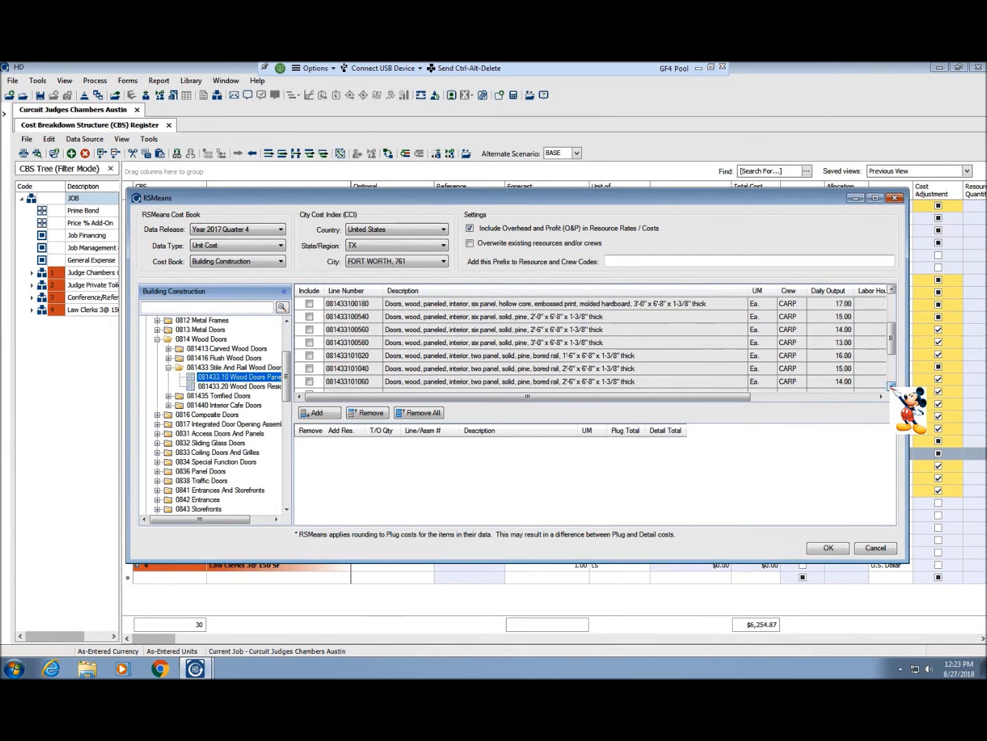
pyautogui.click(892, 385)
pyautogui.click(891, 385)
pyautogui.click(891, 385)
pyautogui.click(892, 386)
pyautogui.click(891, 386)
pyautogui.click(891, 385)
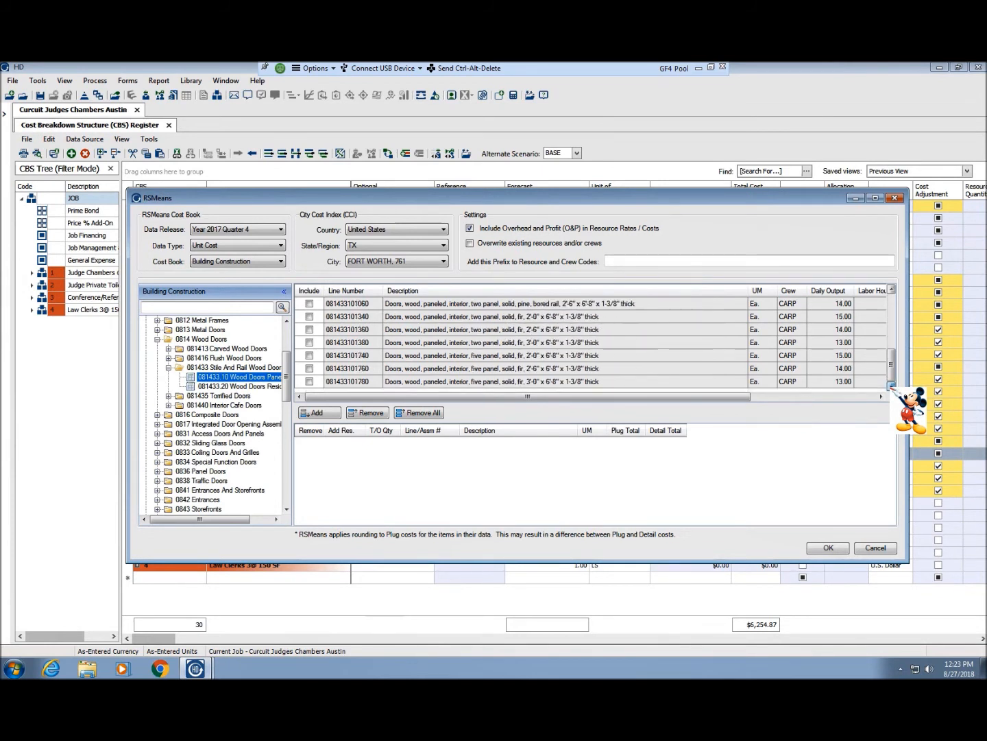
pyautogui.moveTo(892, 358); pyautogui.dragTo(892, 308)
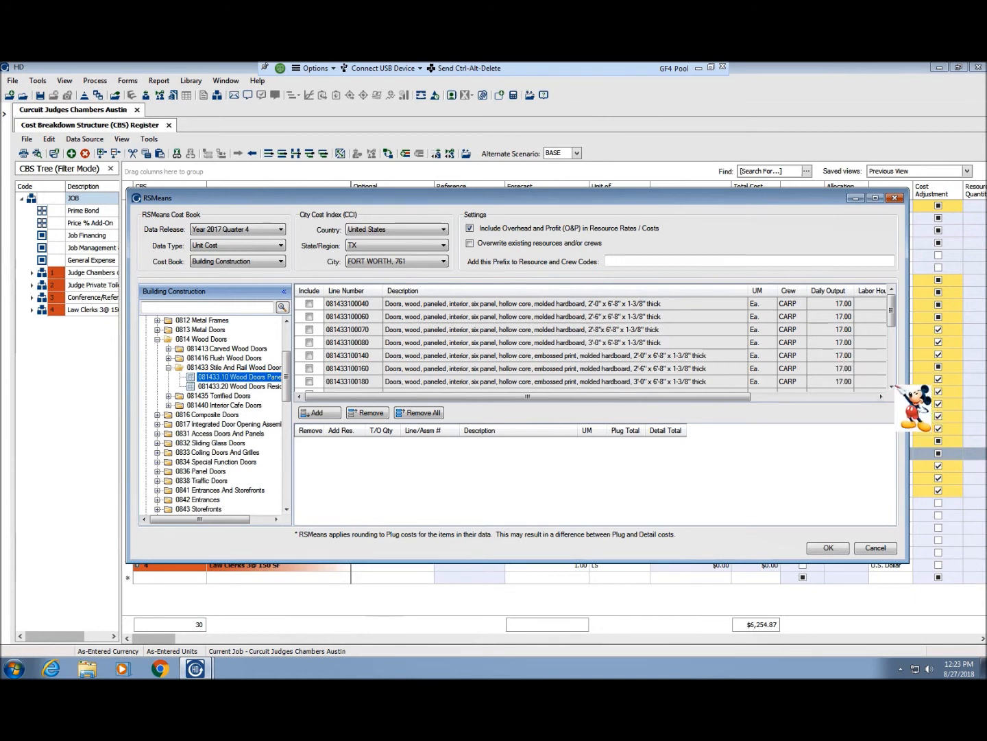
pyautogui.click(874, 548)
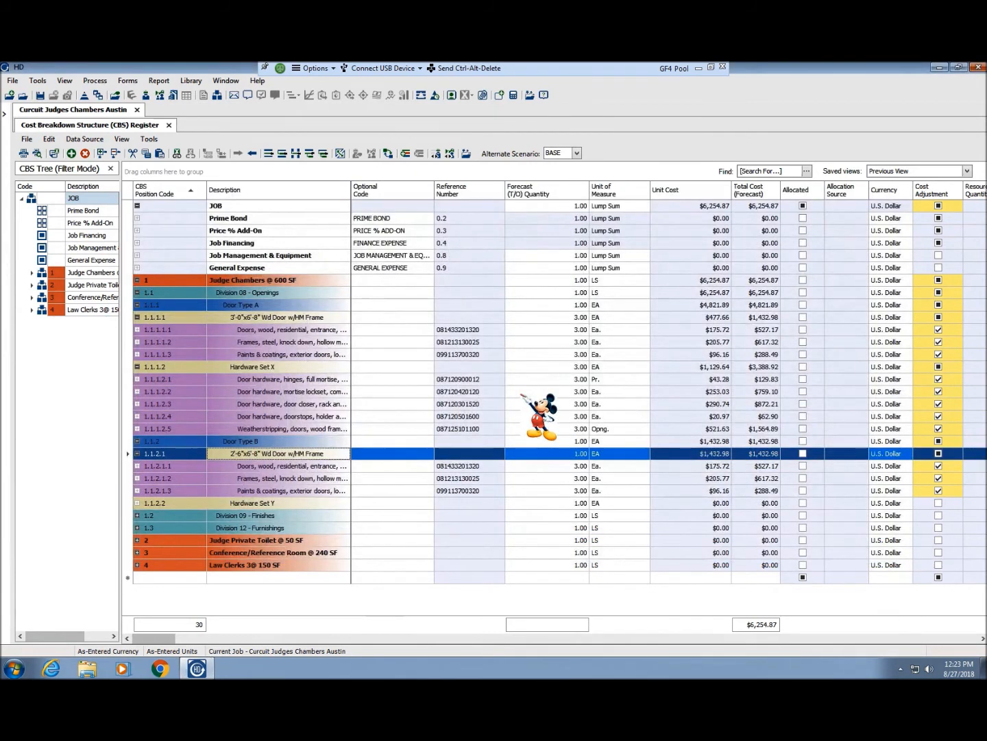
# - Open the RSMeans Building Construction cost book for level 1 cost items and list the 081433.20 residential wood doors under 0814 Wood Doors
pyautogui.click(254, 466)
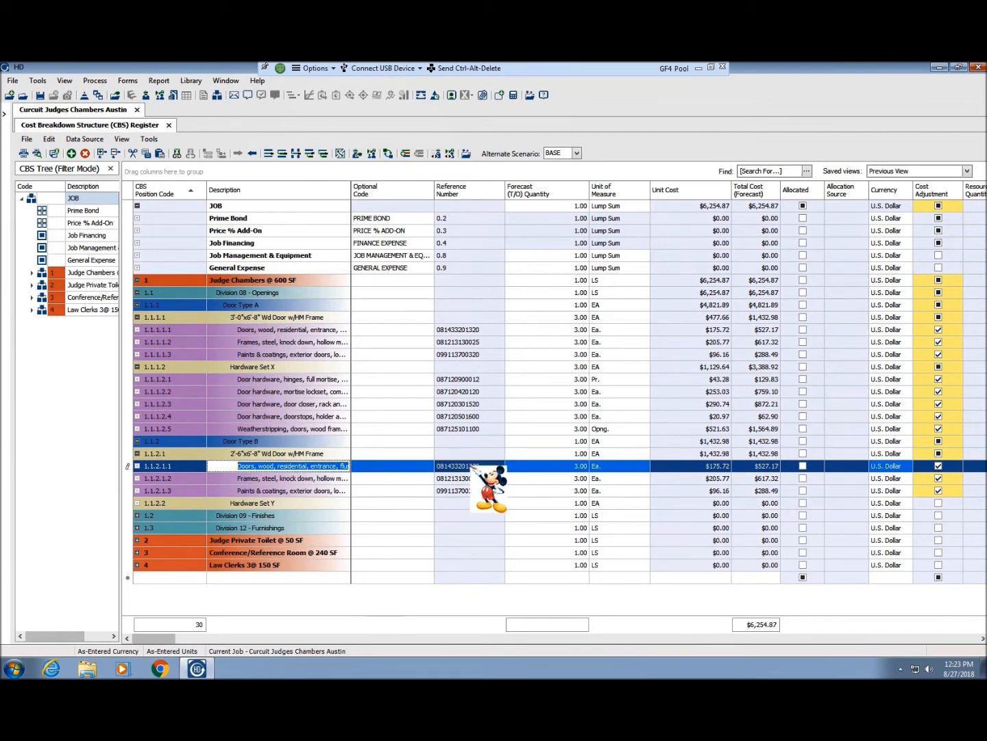
pyautogui.click(121, 138)
pyautogui.click(84, 139)
pyautogui.moveTo(137, 152)
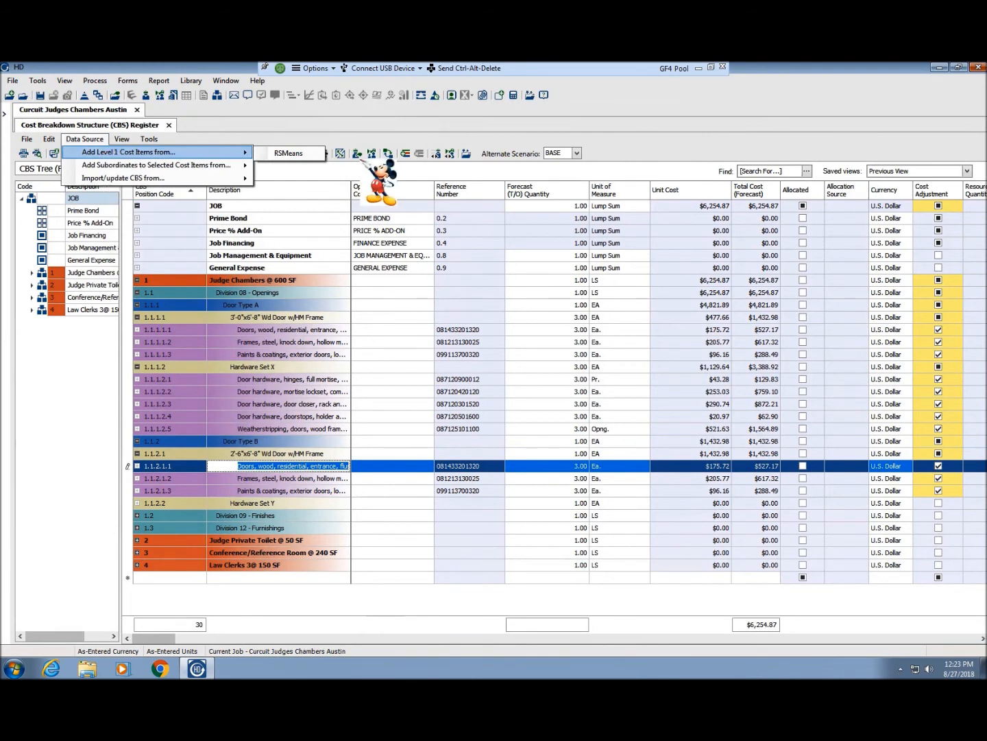
pyautogui.click(285, 153)
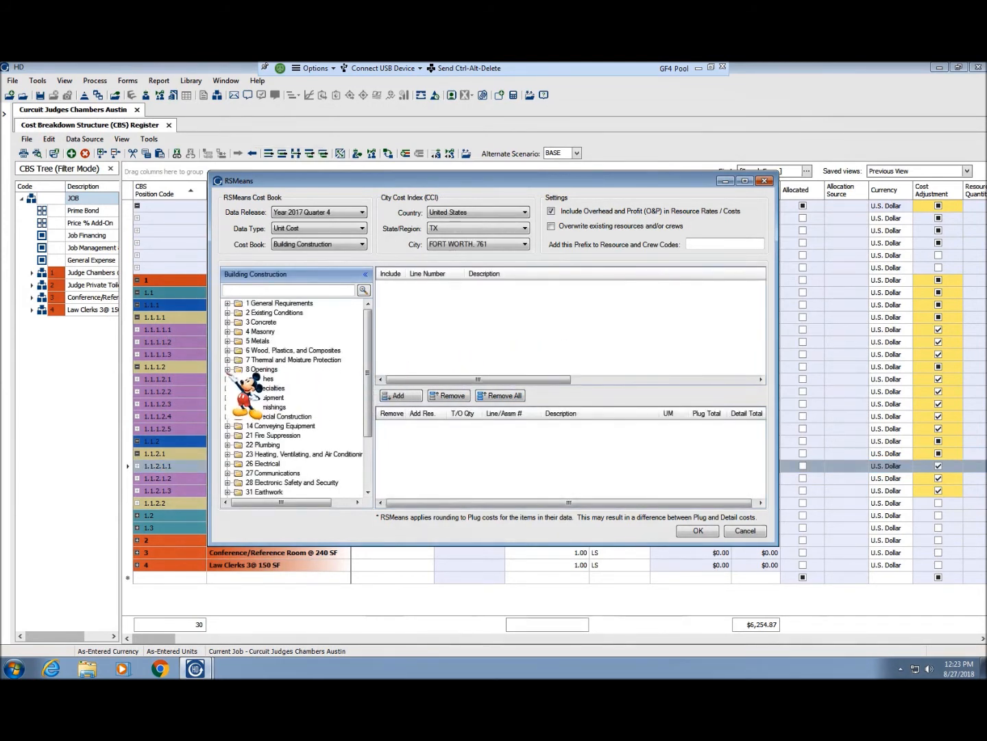
pyautogui.click(228, 370)
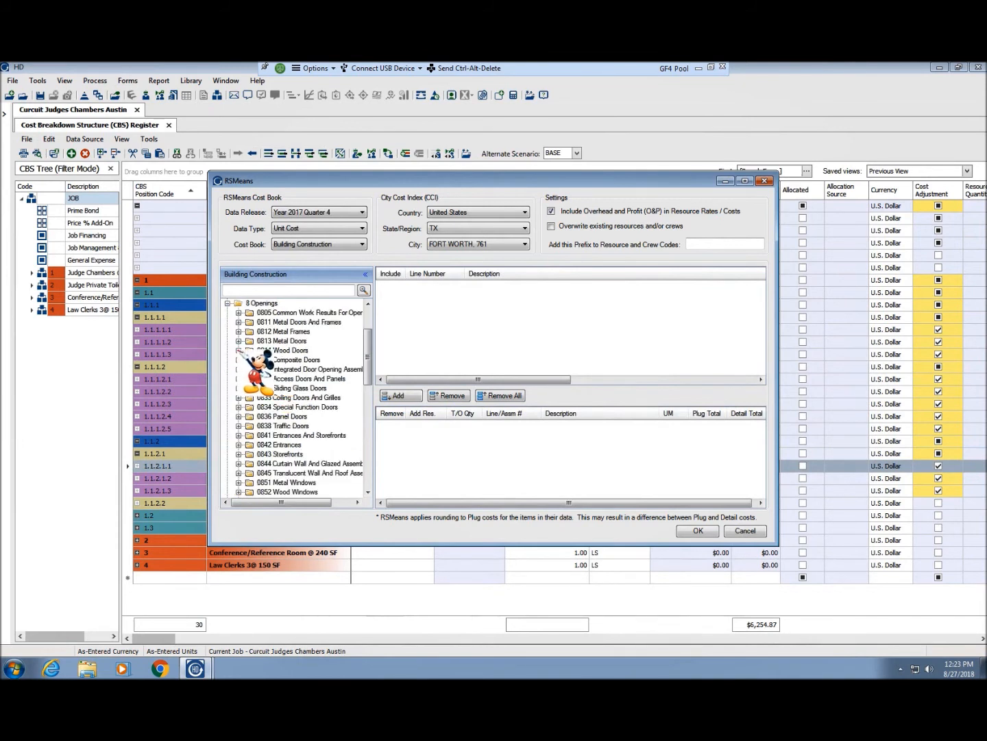
pyautogui.click(238, 350)
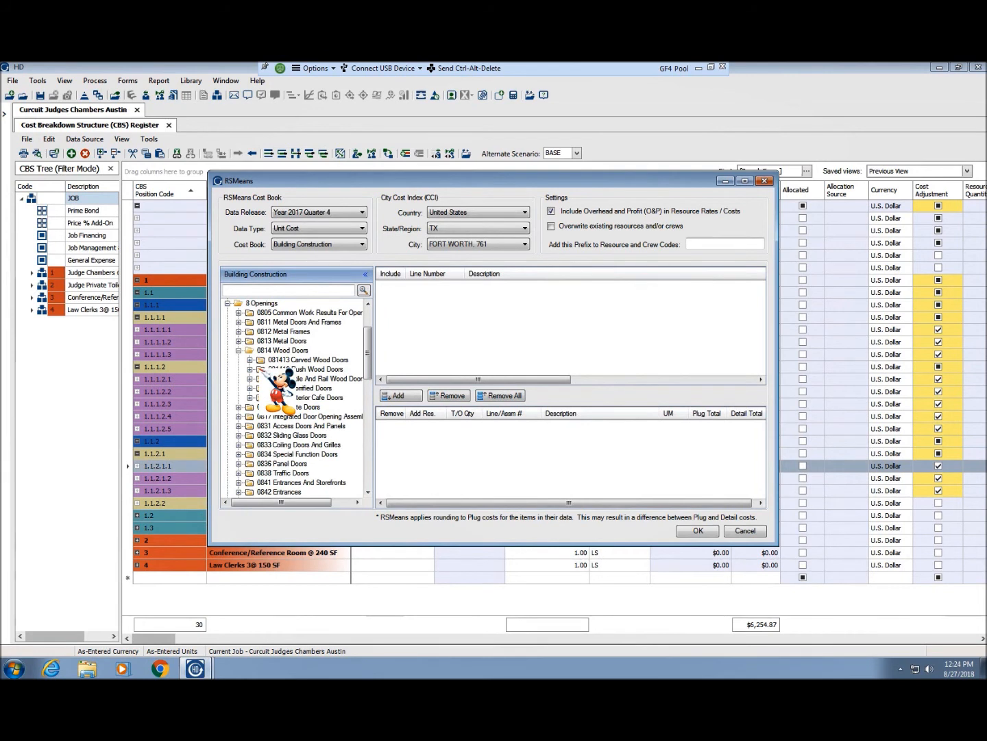
pyautogui.doubleClick(268, 369)
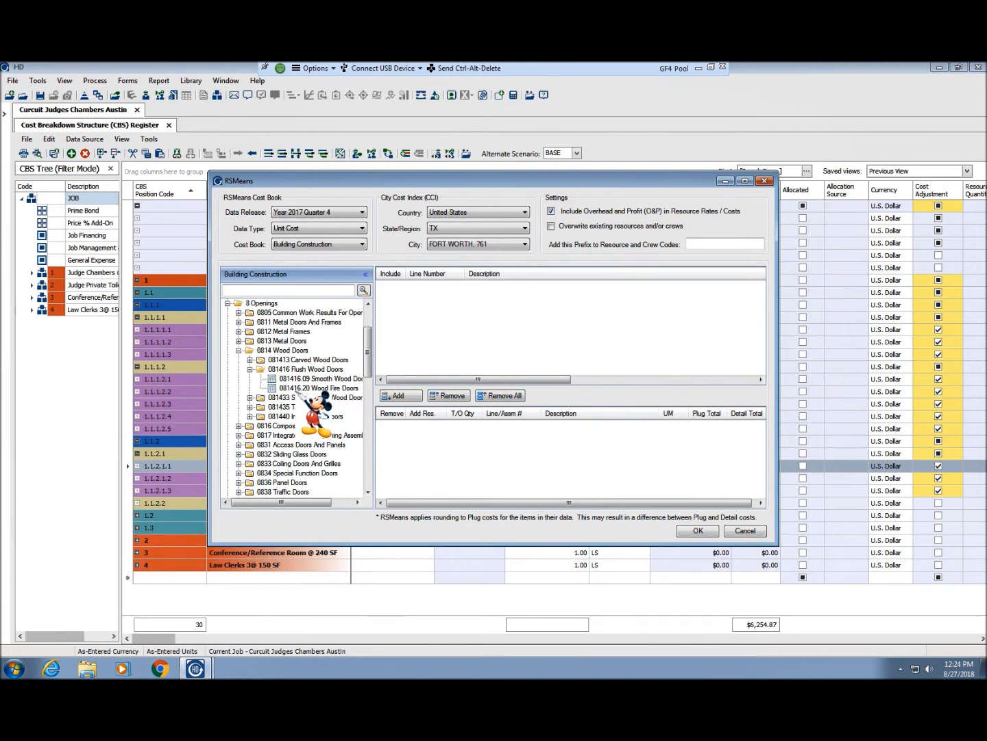
pyautogui.click(251, 398)
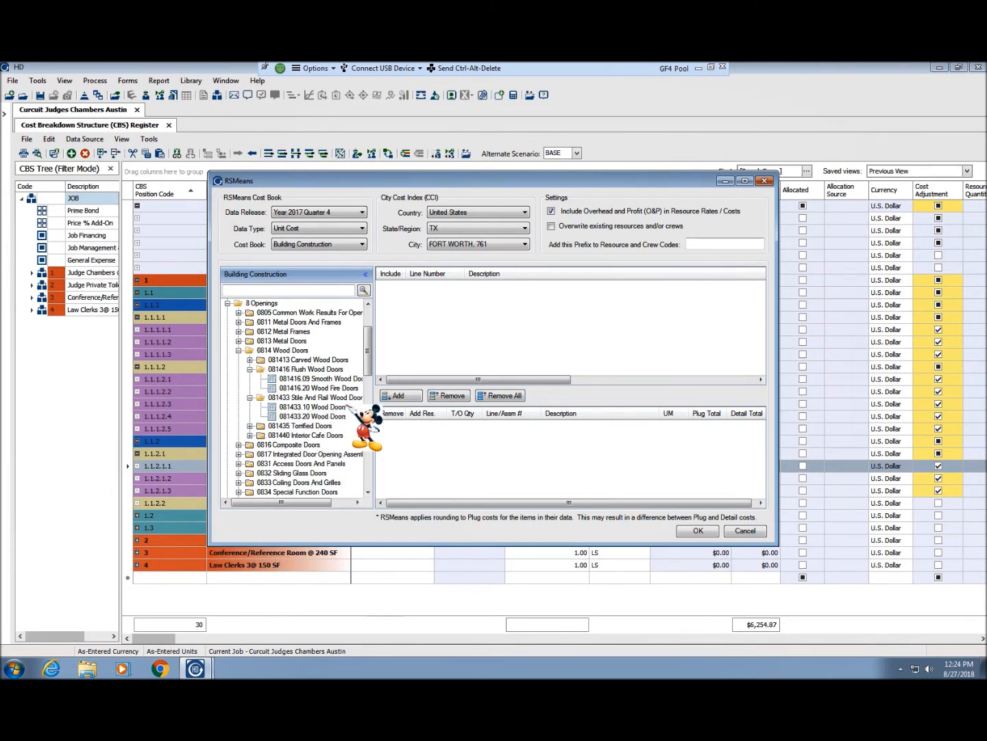
pyautogui.click(329, 406)
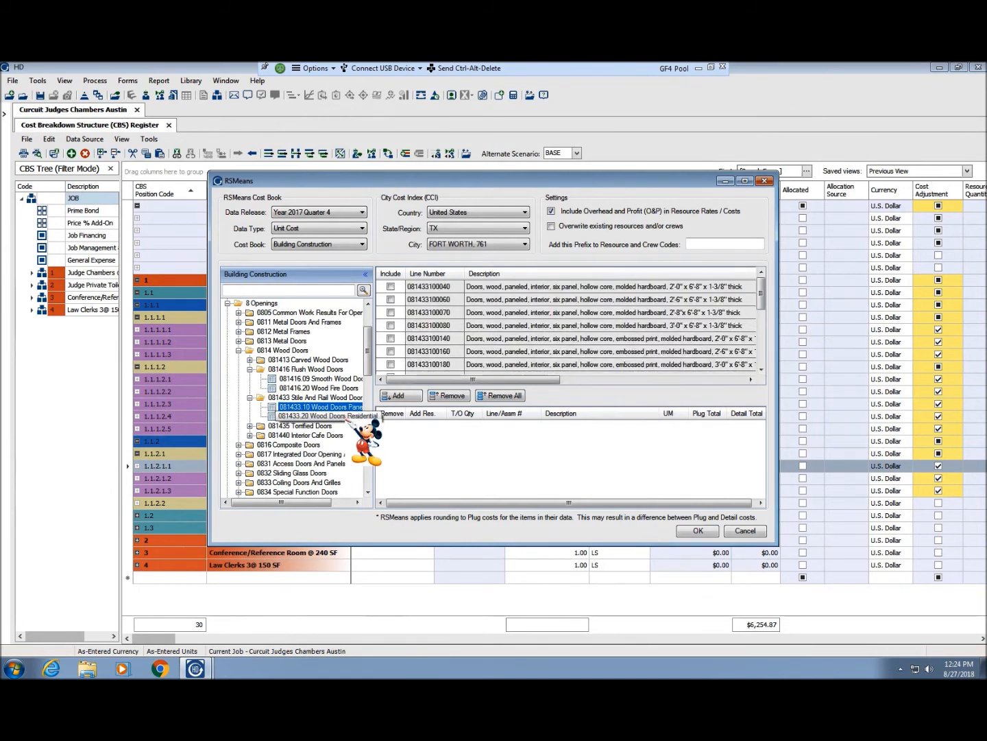
pyautogui.click(347, 416)
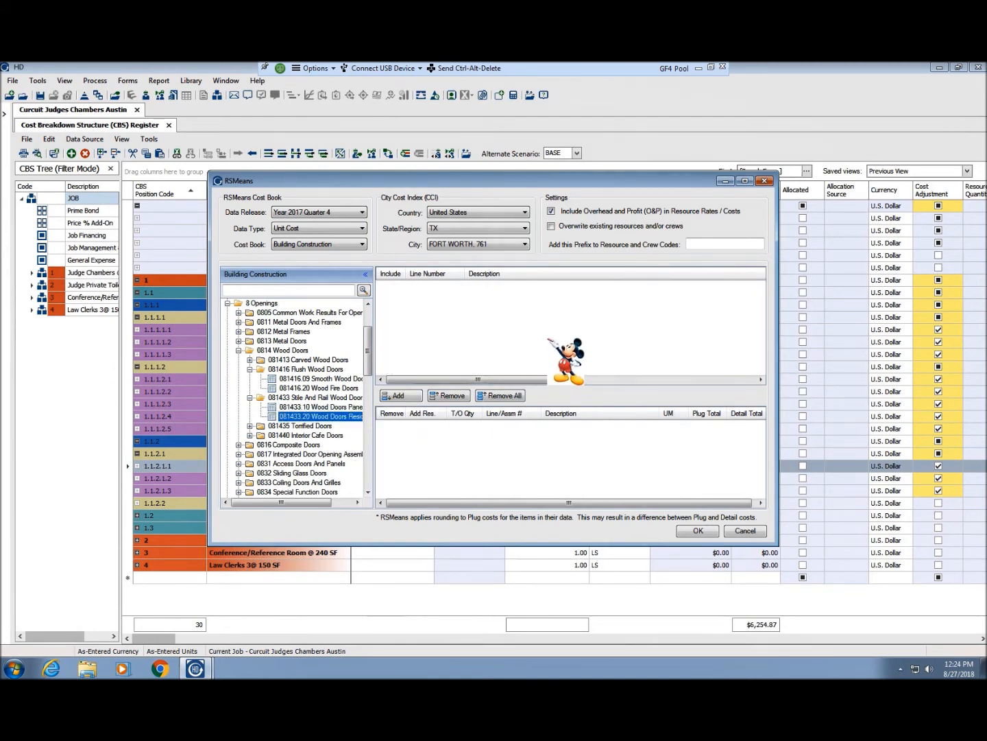
pyautogui.moveTo(489, 181); pyautogui.dragTo(427, 454)
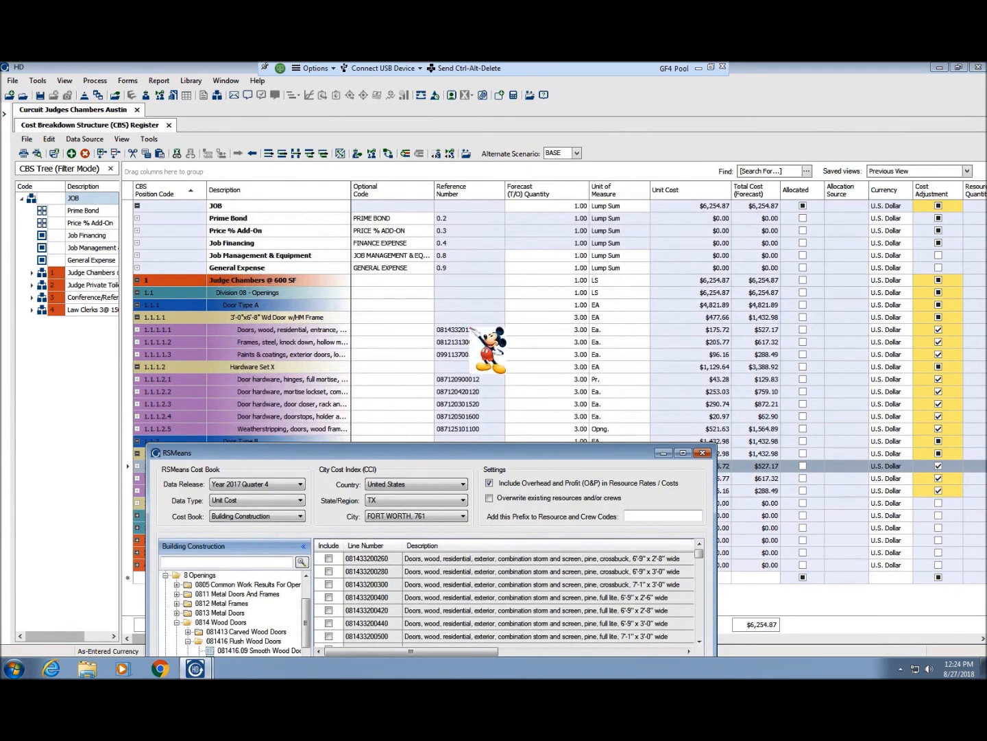
pyautogui.moveTo(454, 450); pyautogui.dragTo(512, 214)
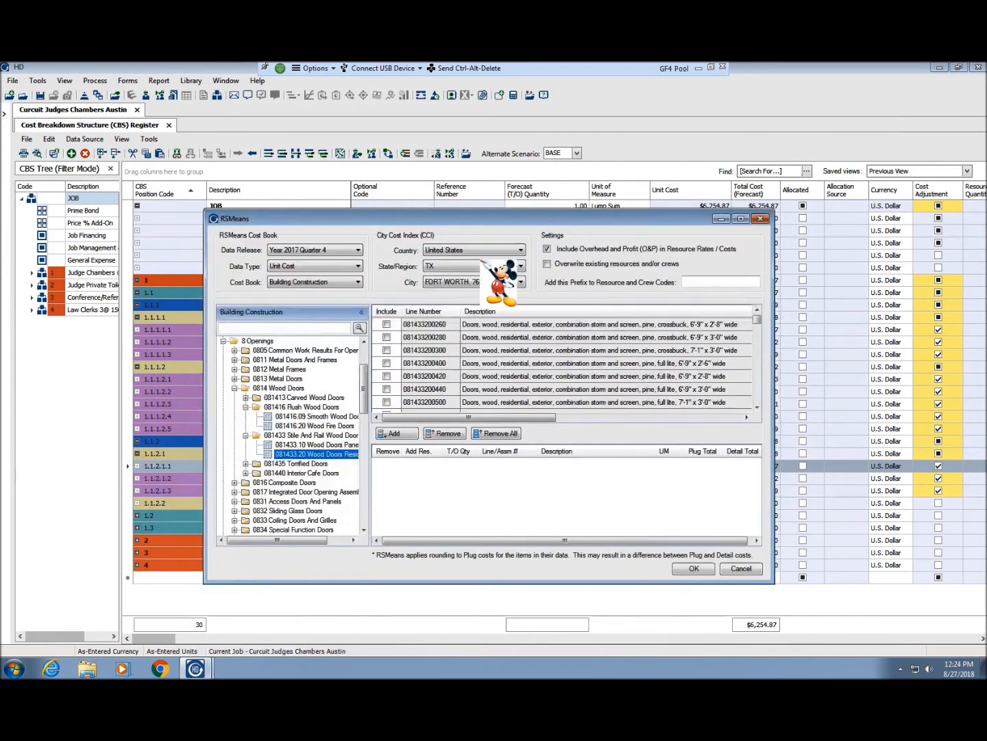
pyautogui.click(758, 388)
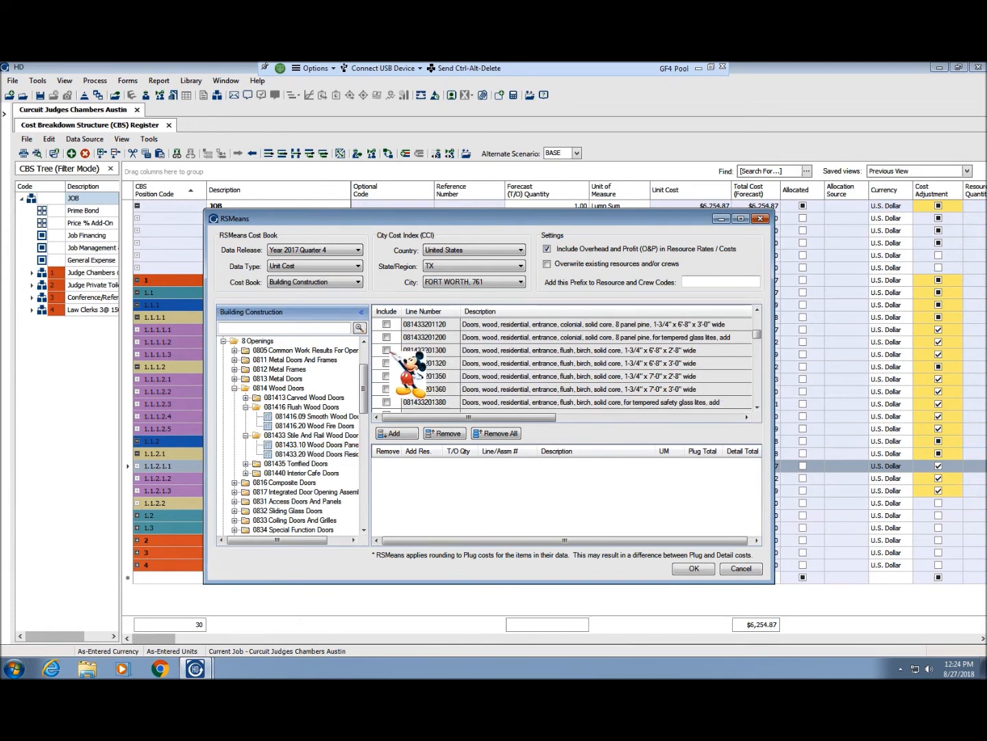
pyautogui.click(395, 433)
pyautogui.click(694, 568)
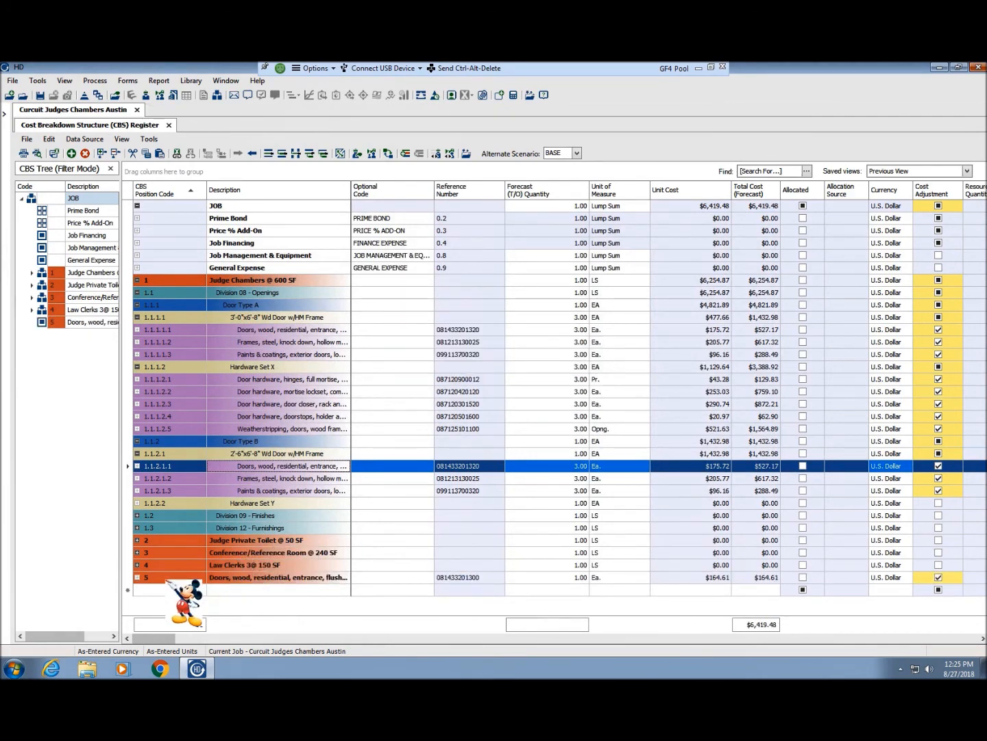
pyautogui.click(170, 578)
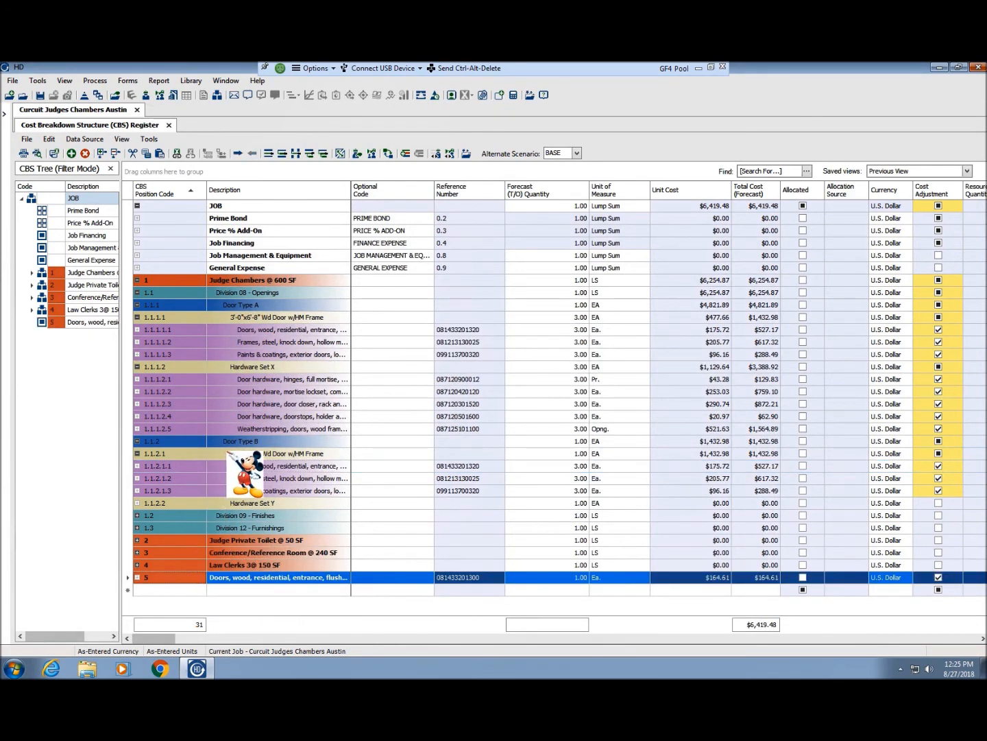
pyautogui.moveTo(169, 578); pyautogui.dragTo(231, 453)
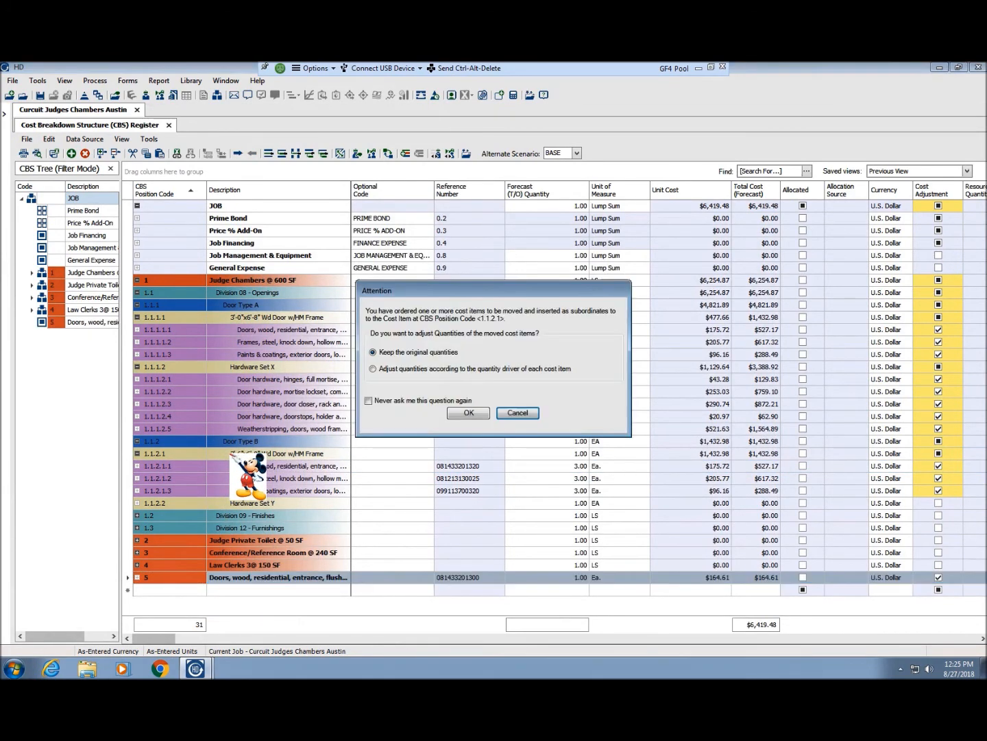
pyautogui.click(484, 411)
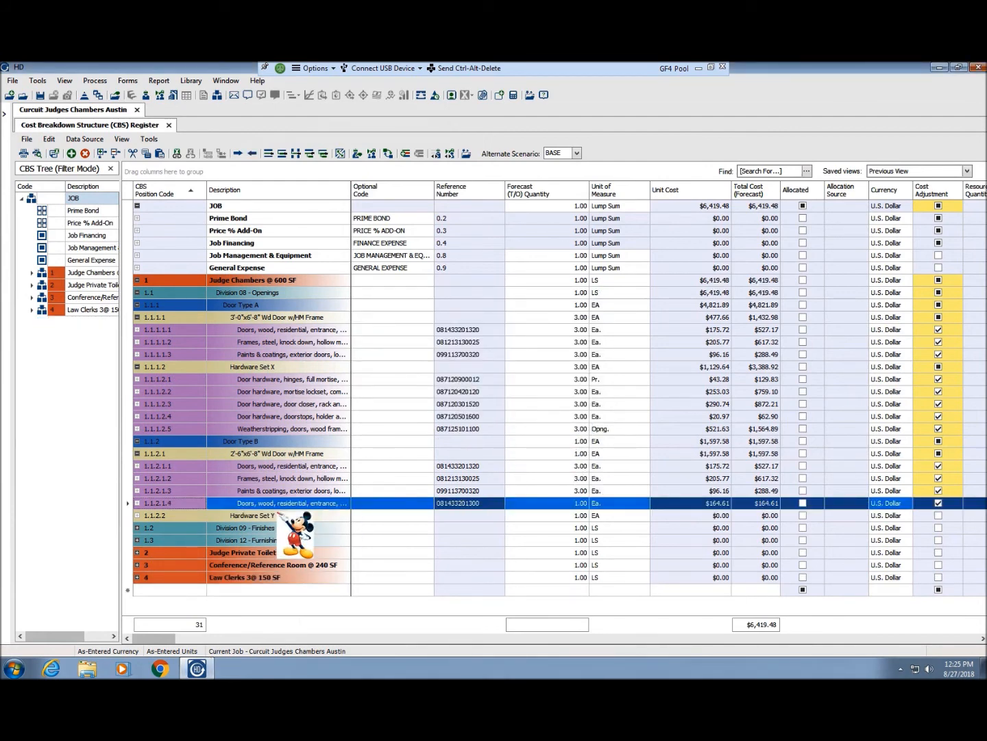
pyautogui.click(209, 466)
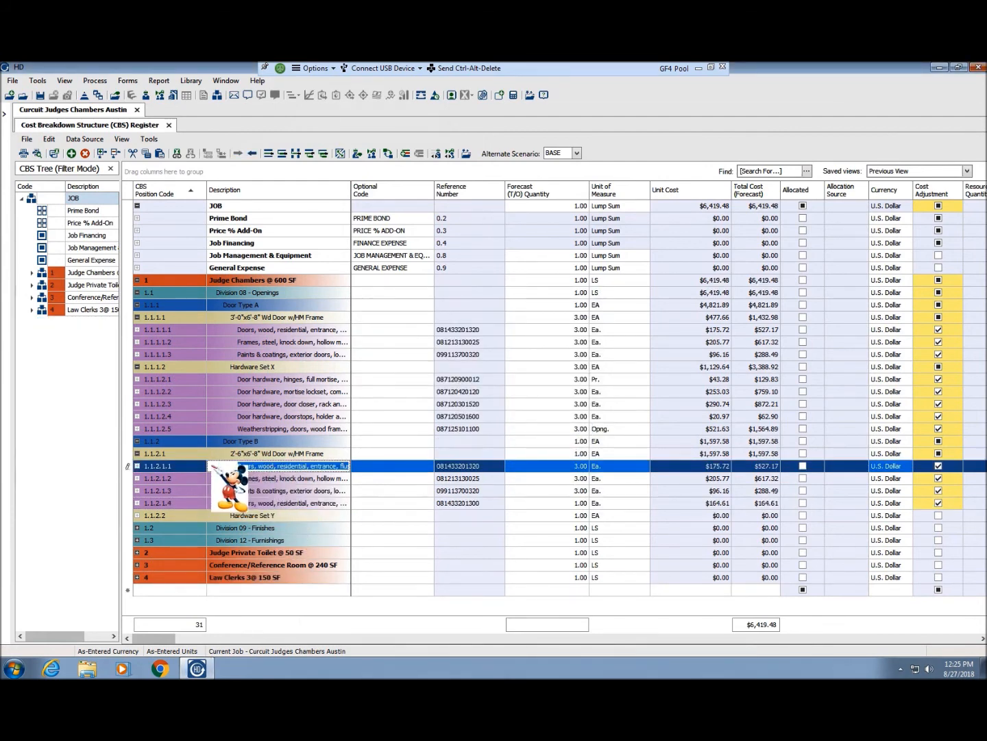
pyautogui.rightClick(204, 466)
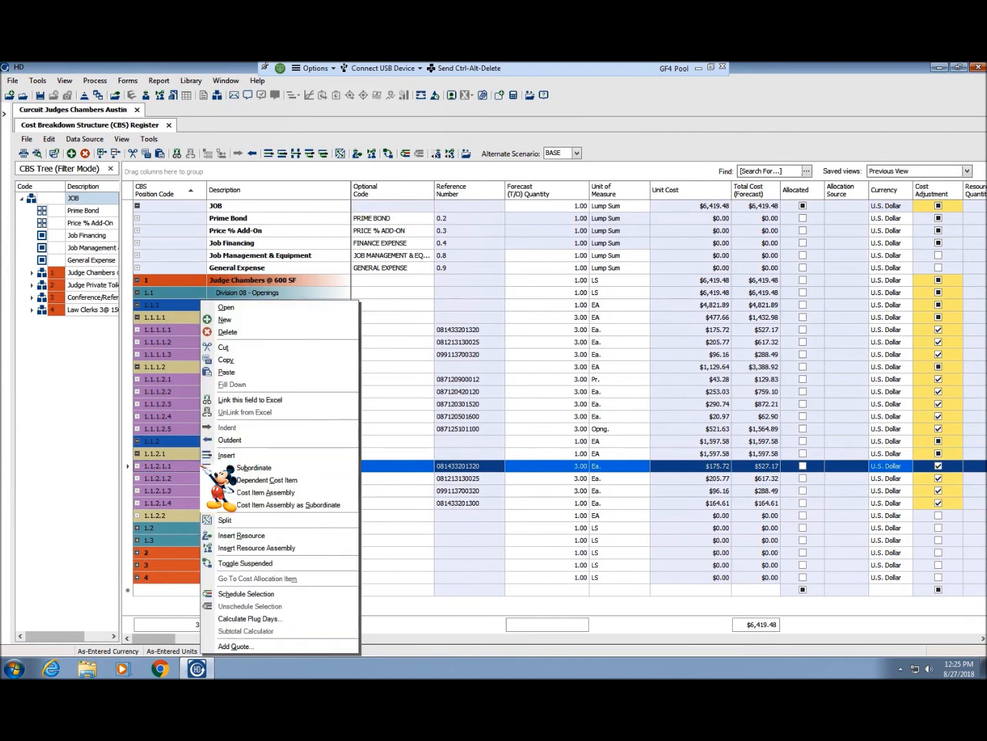
pyautogui.click(243, 336)
pyautogui.click(516, 390)
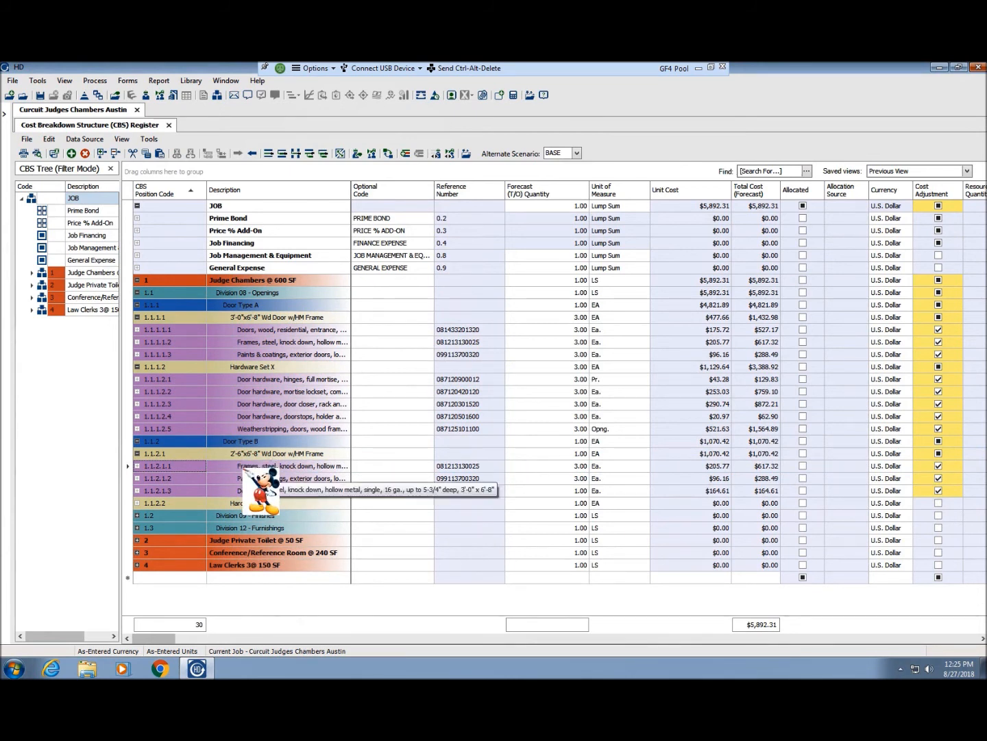
pyautogui.click(249, 466)
pyautogui.rightClick(243, 468)
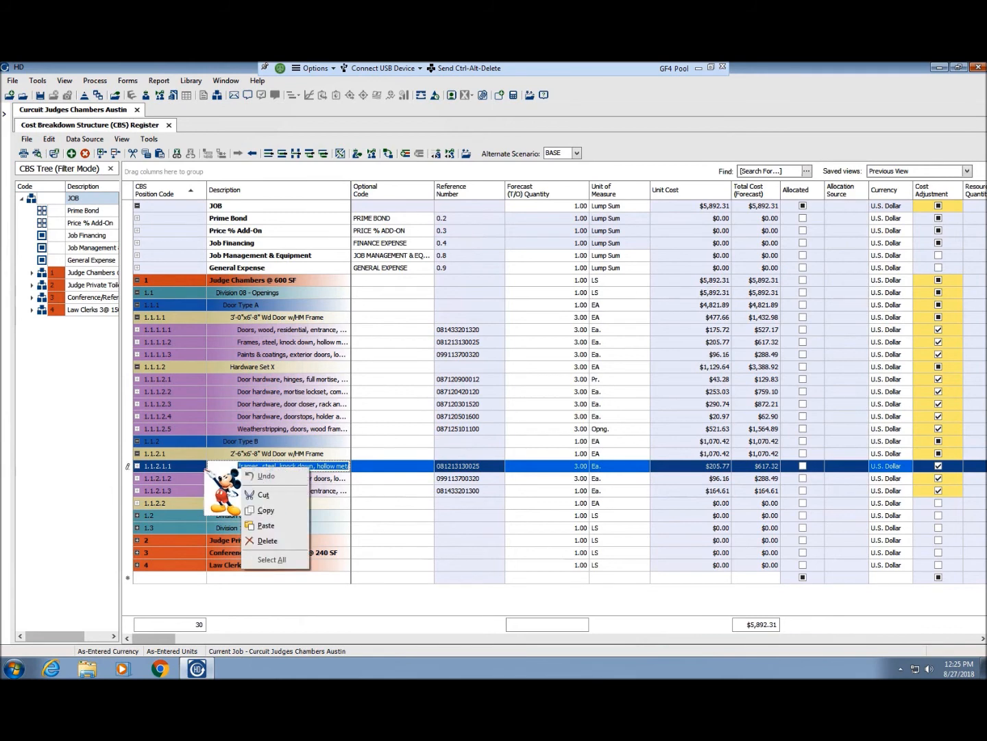
pyautogui.rightClick(189, 466)
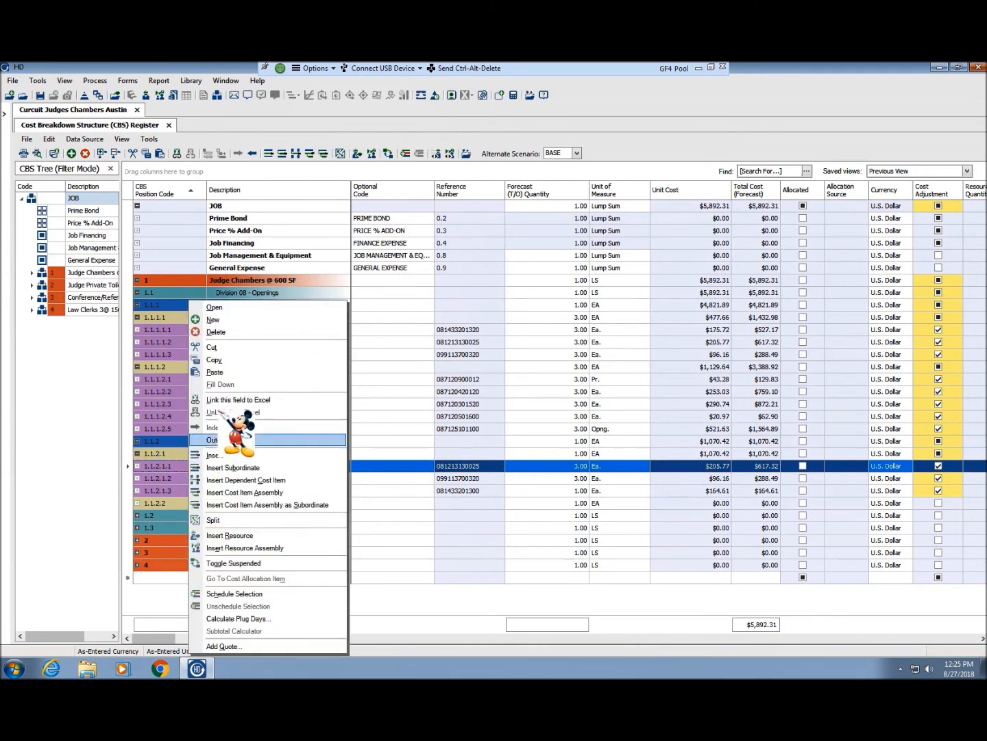
pyautogui.click(212, 347)
pyautogui.click(236, 454)
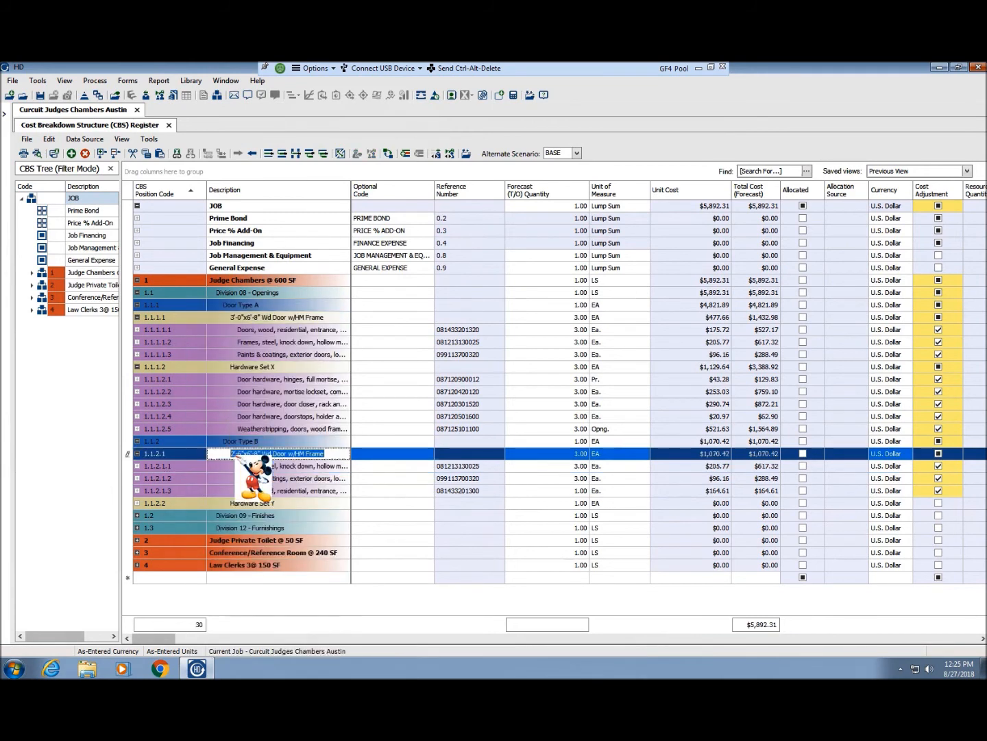
pyautogui.rightClick(198, 453)
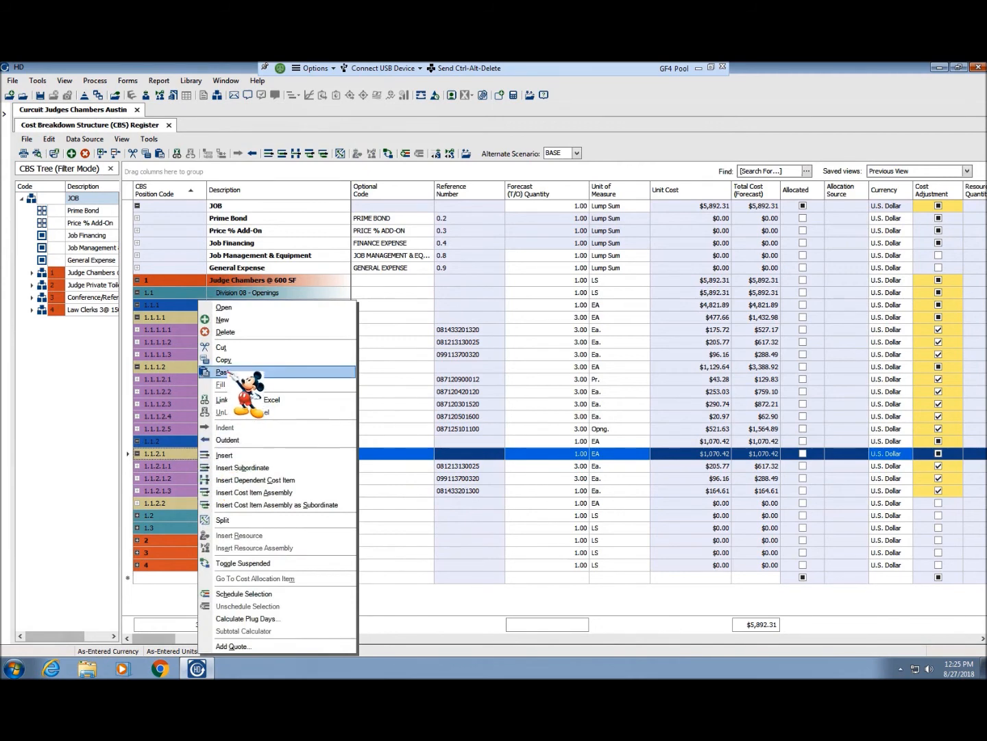
pyautogui.click(225, 371)
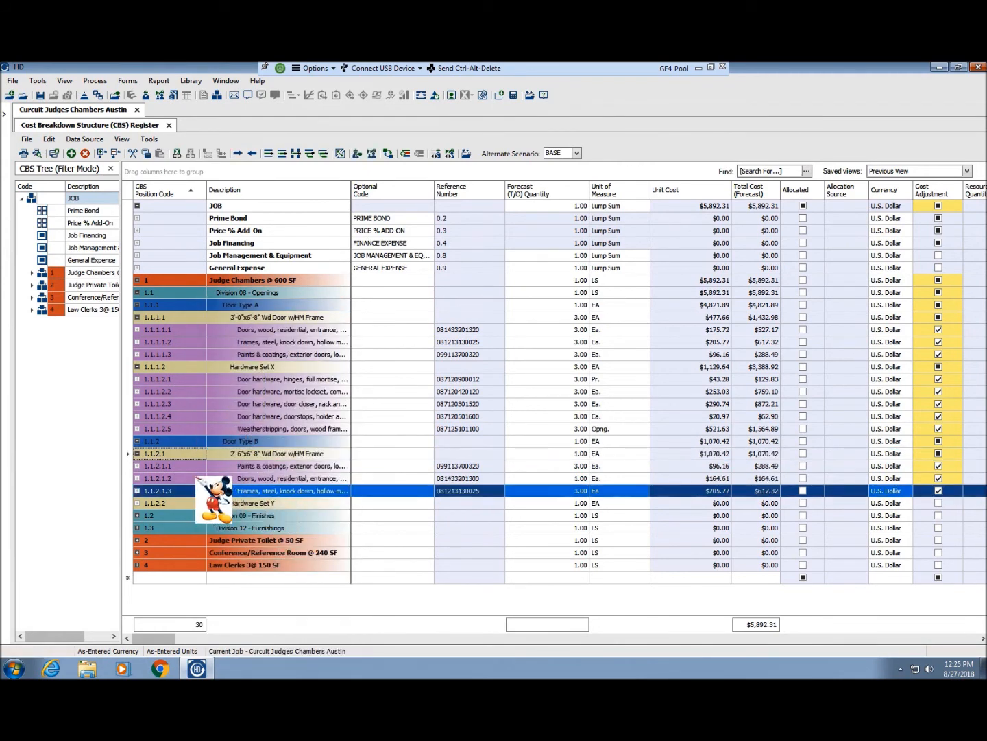
pyautogui.click(200, 466)
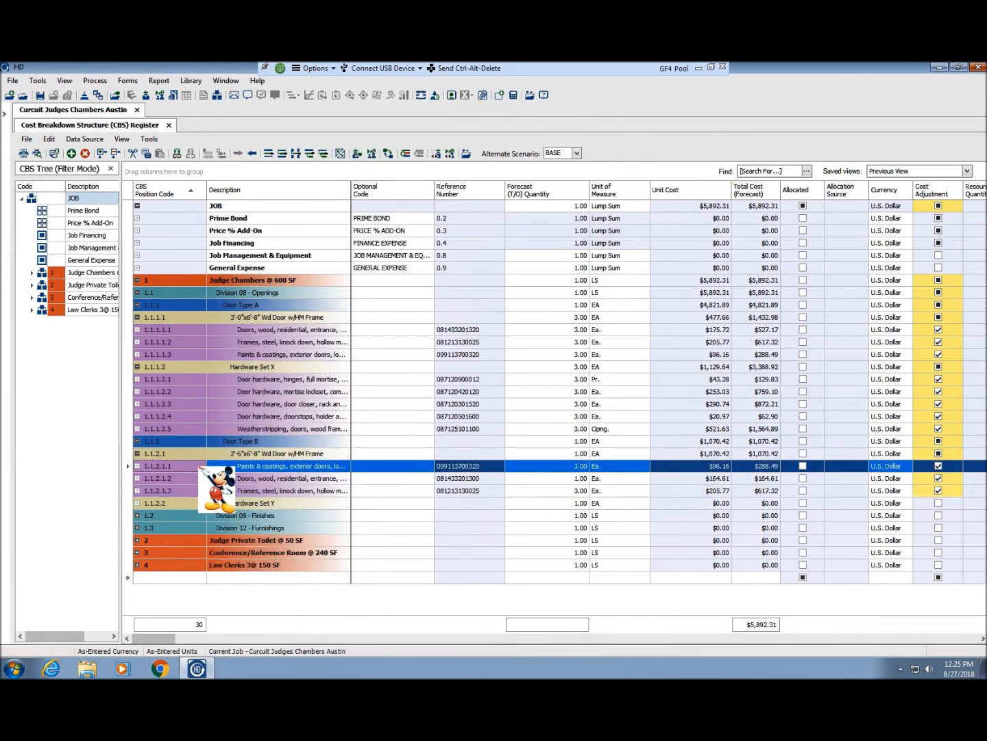
pyautogui.rightClick(199, 467)
pyautogui.click(225, 346)
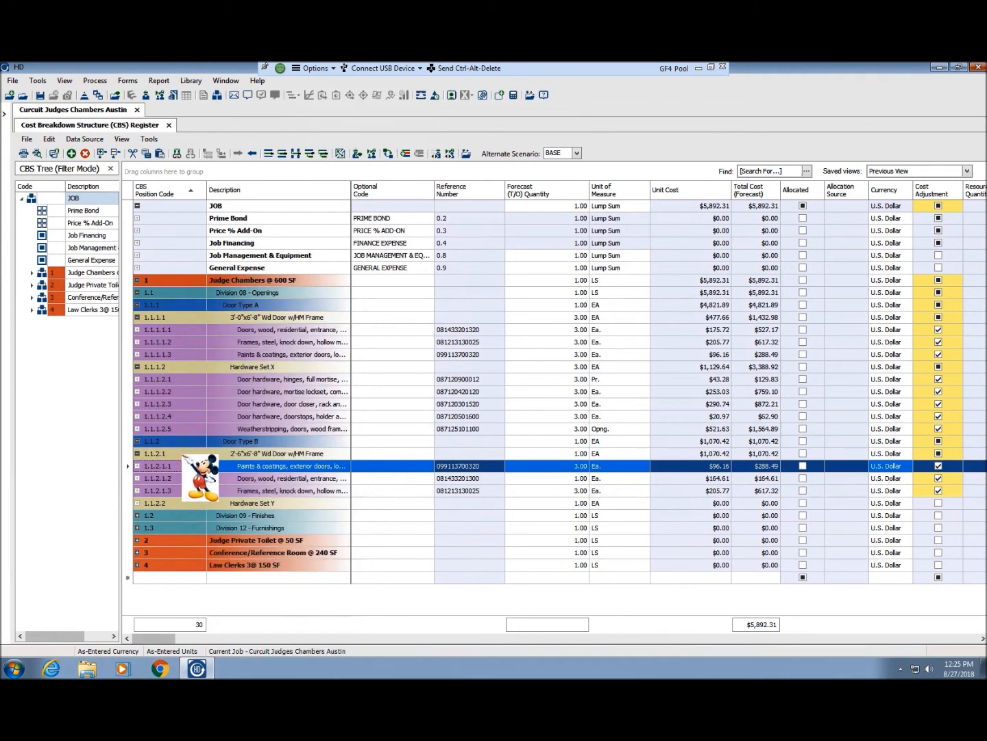
pyautogui.rightClick(184, 455)
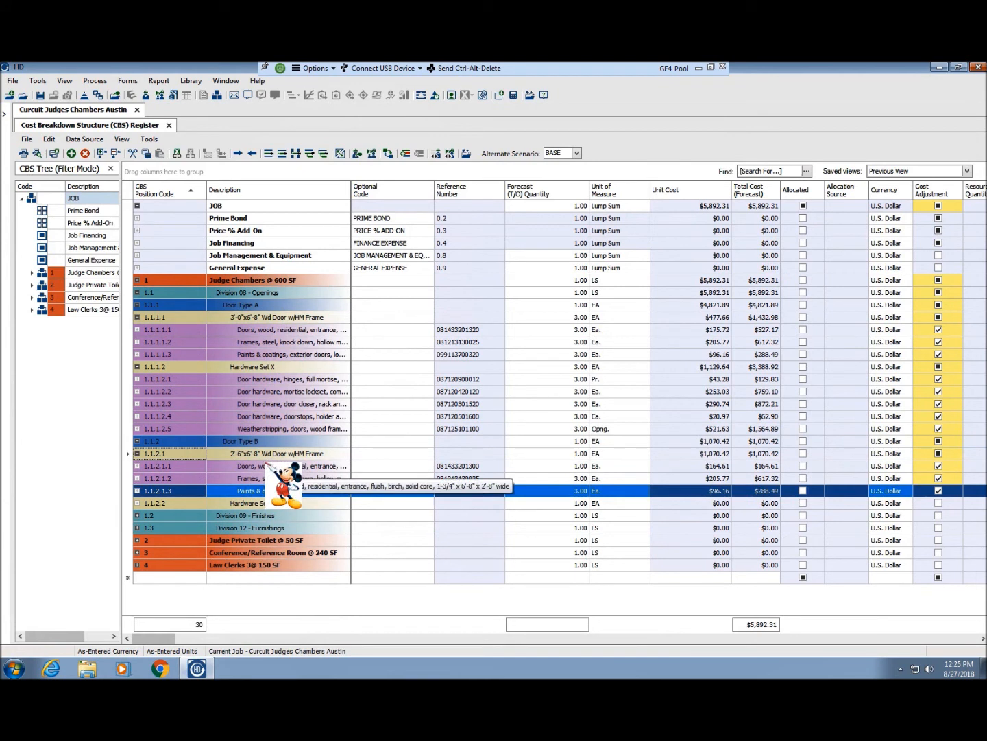
# - In the record of door item 1.1.2.1.1, change the described width to 2'-6" and set the cost segment to Direct Cost
pyautogui.click(273, 466)
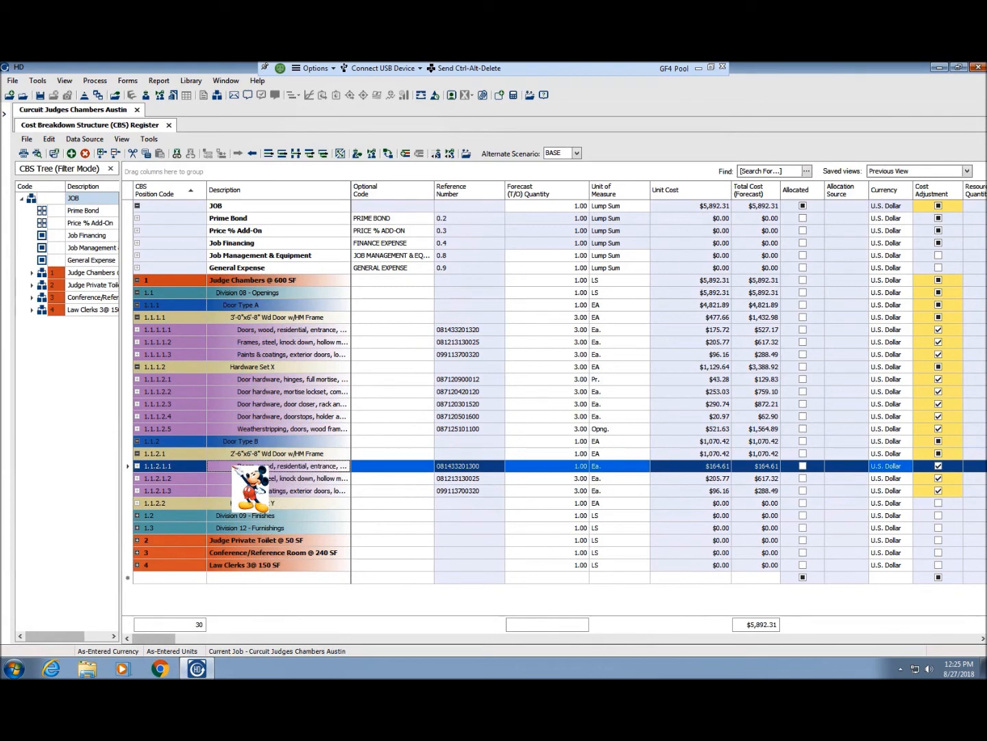
pyautogui.doubleClick(234, 468)
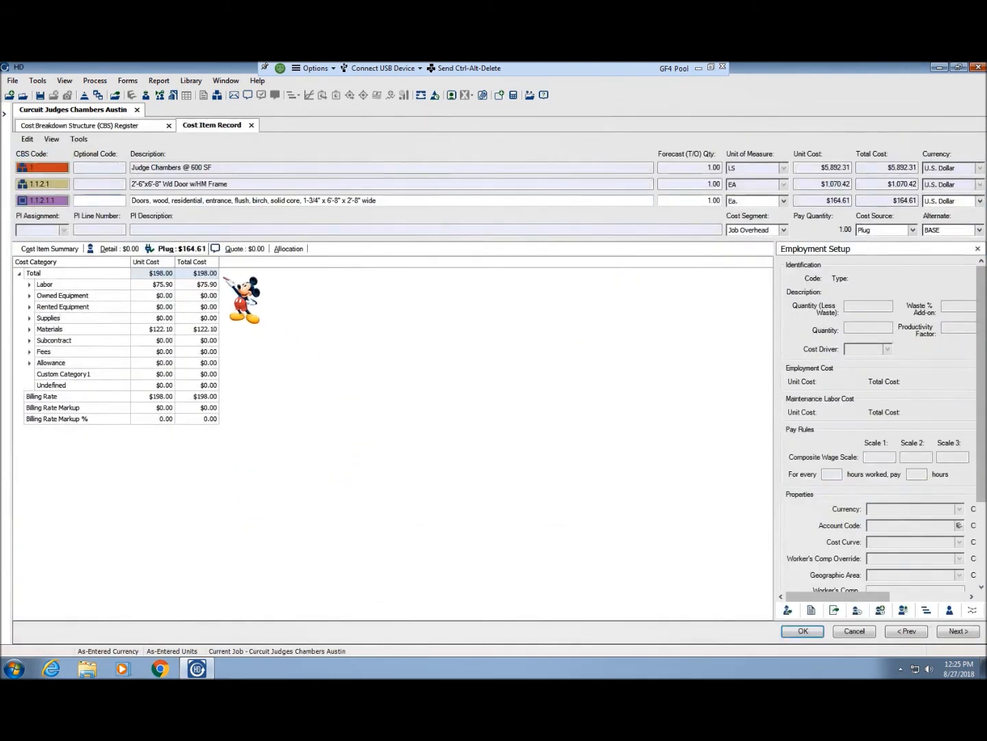
pyautogui.click(356, 204)
pyautogui.click(484, 198)
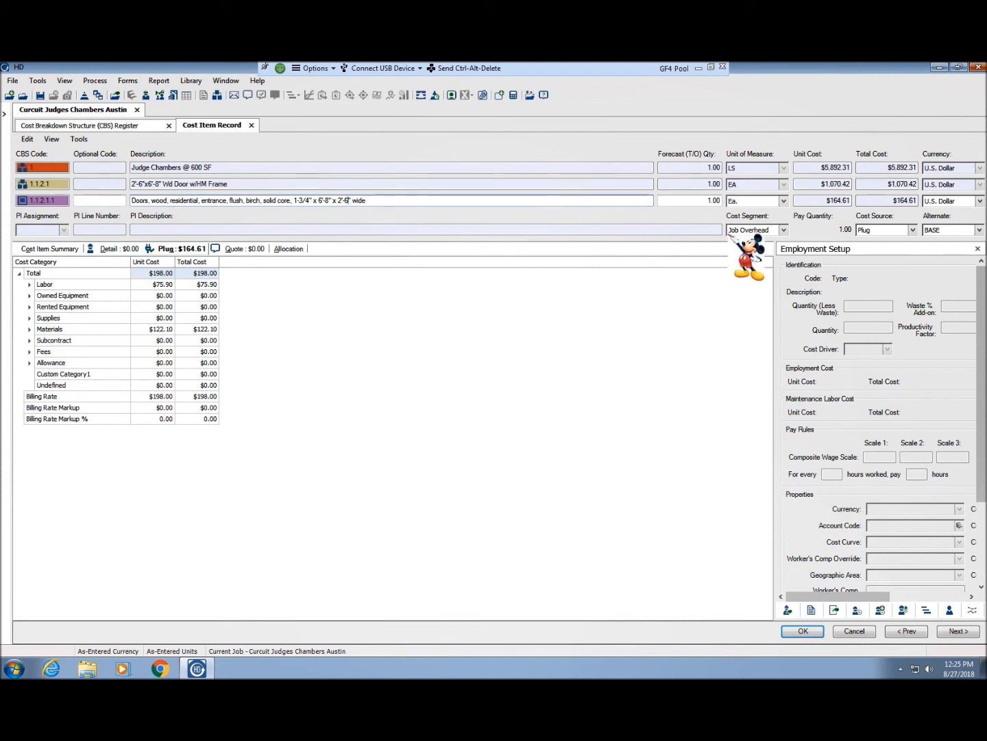
pyautogui.click(784, 230)
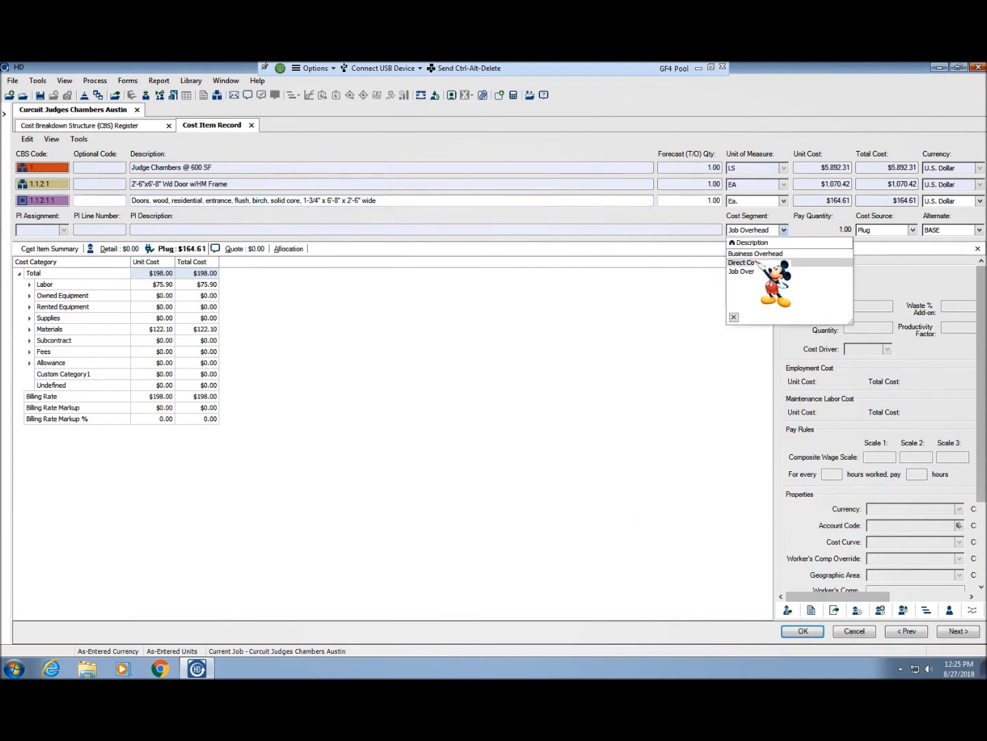
pyautogui.click(746, 262)
pyautogui.click(801, 630)
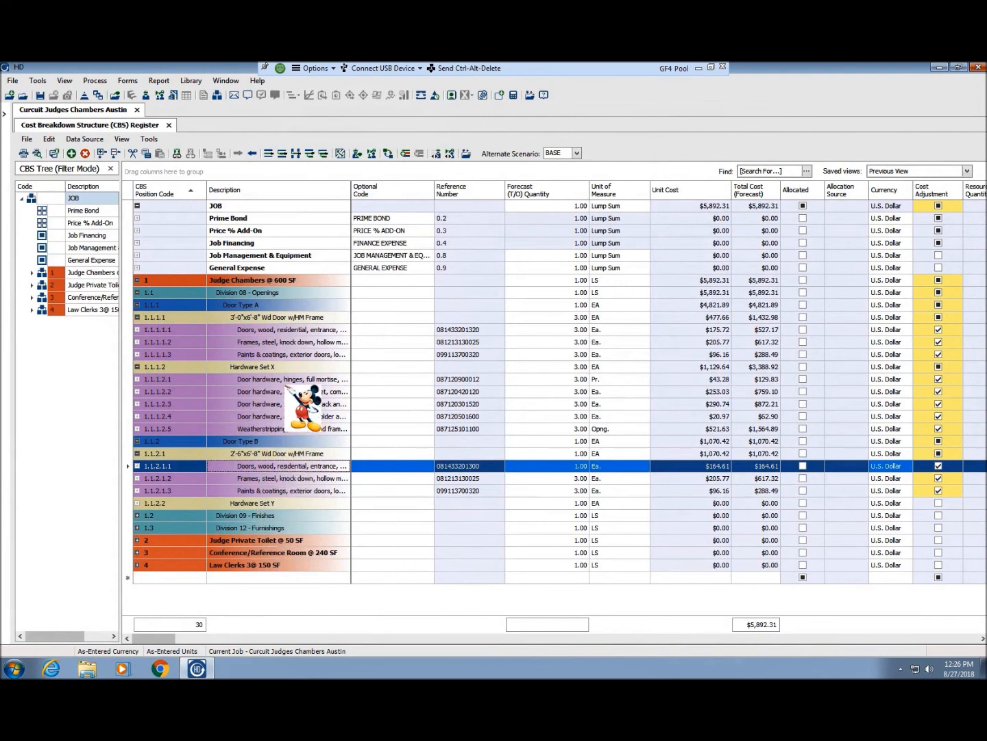
# - Copy the five hardware items 1.1.1.2.1 to 1.1.1.2.5 from Hardware Set X into Hardware Set Y, keeping the original quantities
pyautogui.click(283, 380)
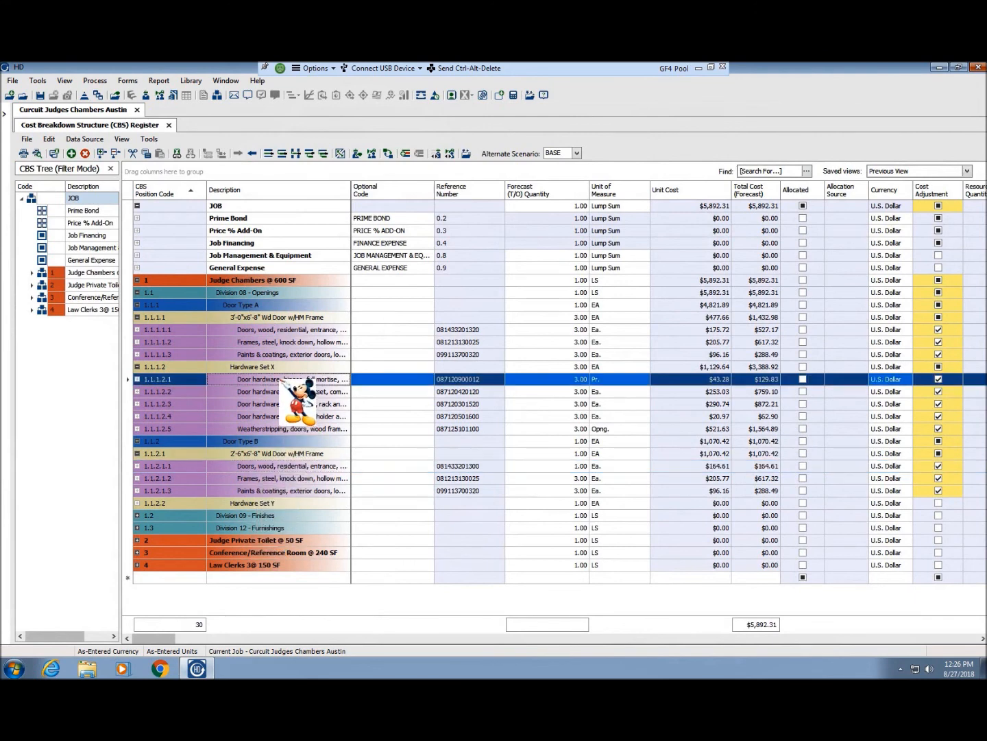
pyautogui.keyDown('shift'); pyautogui.click(282, 428); pyautogui.keyUp('shift')
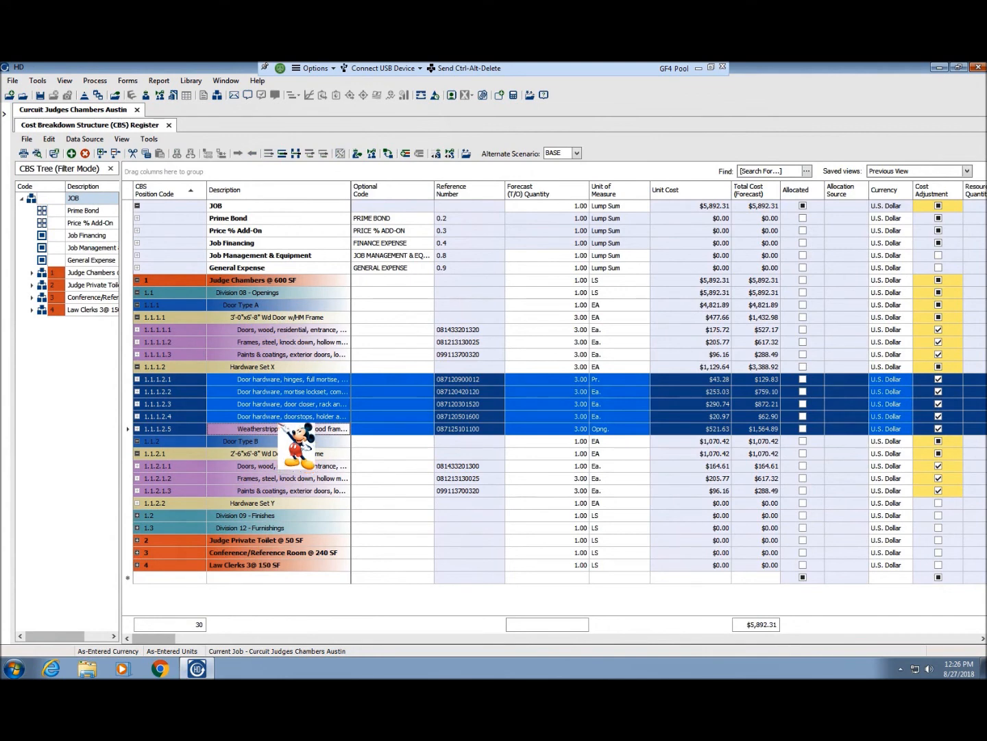
pyautogui.rightClick(281, 402)
pyautogui.click(315, 359)
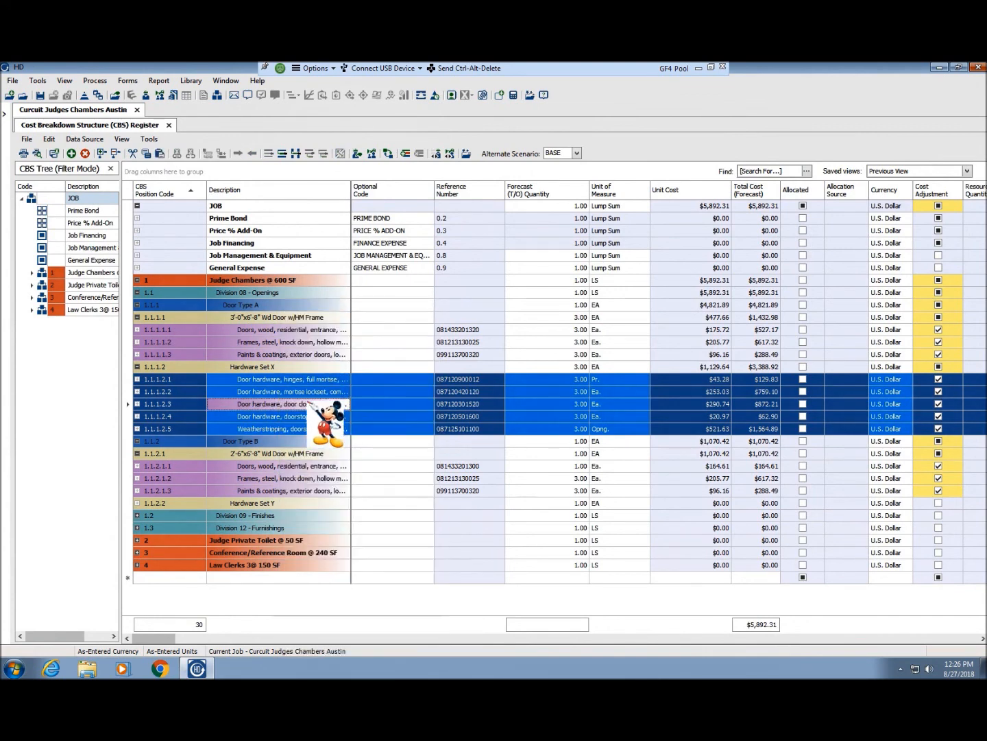
pyautogui.click(273, 502)
pyautogui.rightClick(273, 503)
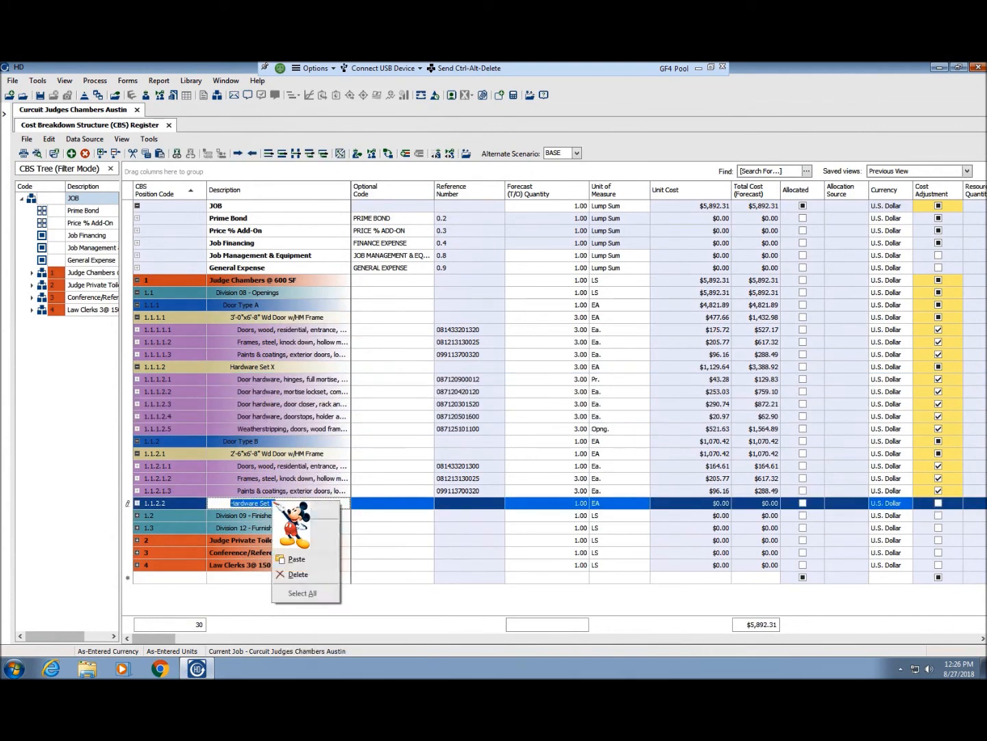
pyautogui.click(198, 504)
pyautogui.rightClick(197, 504)
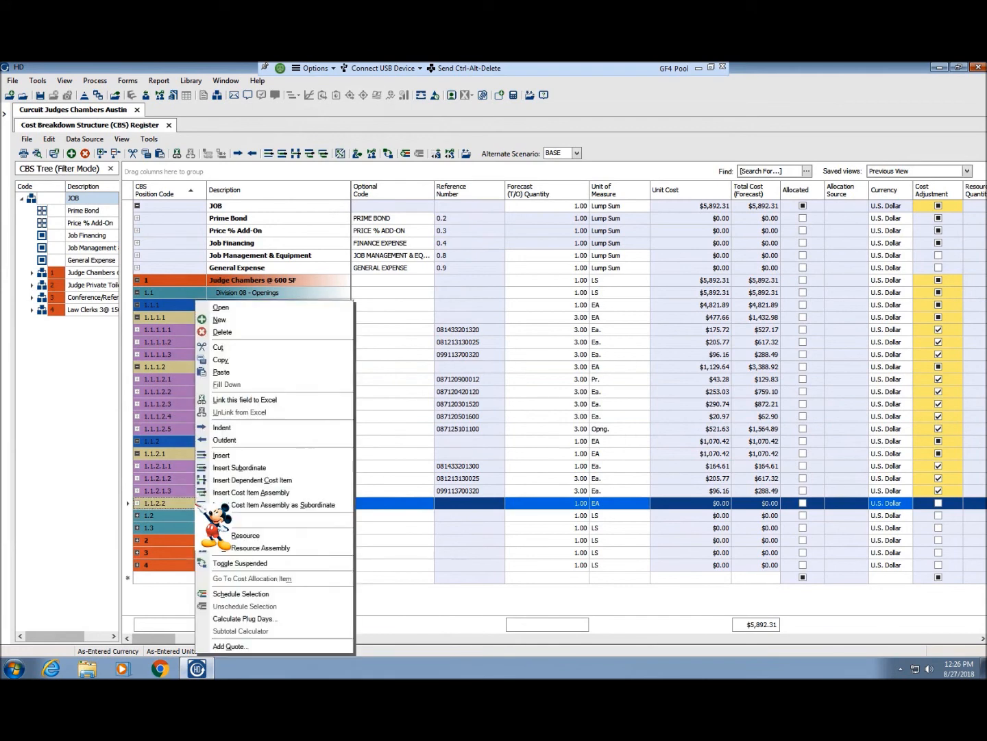
pyautogui.click(234, 372)
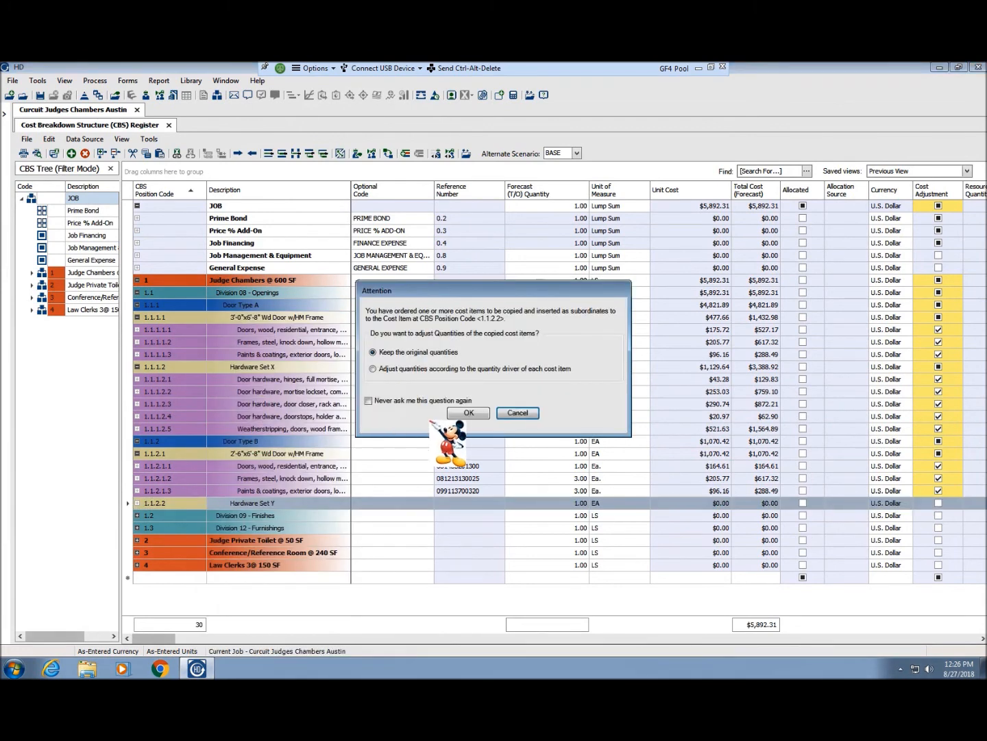
pyautogui.click(467, 411)
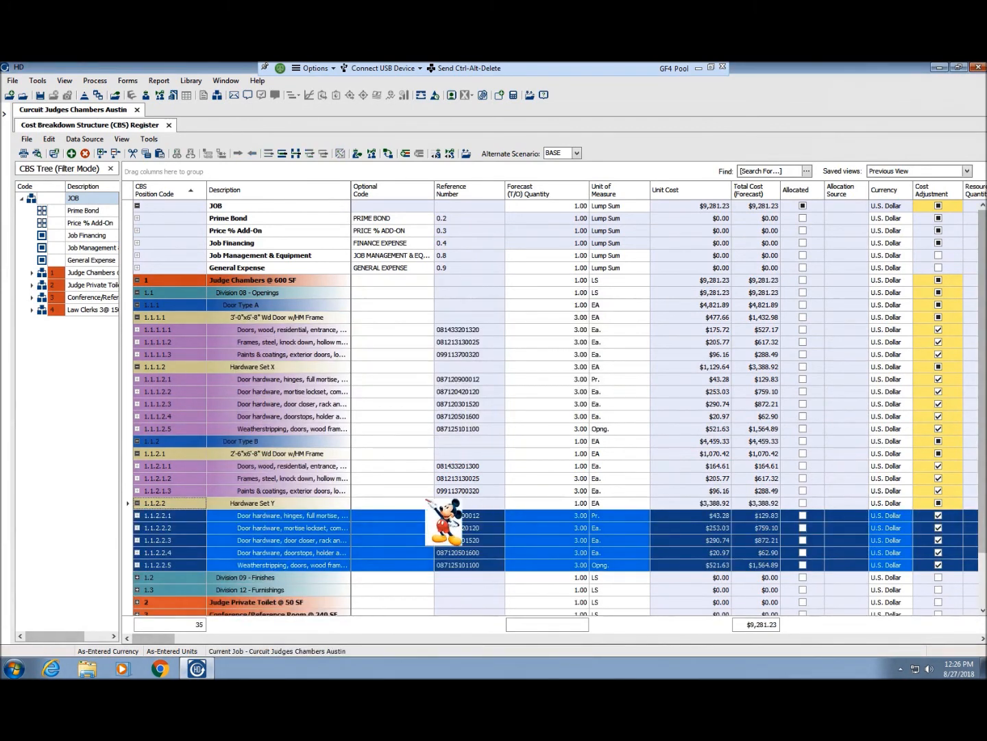
pyautogui.click(241, 565)
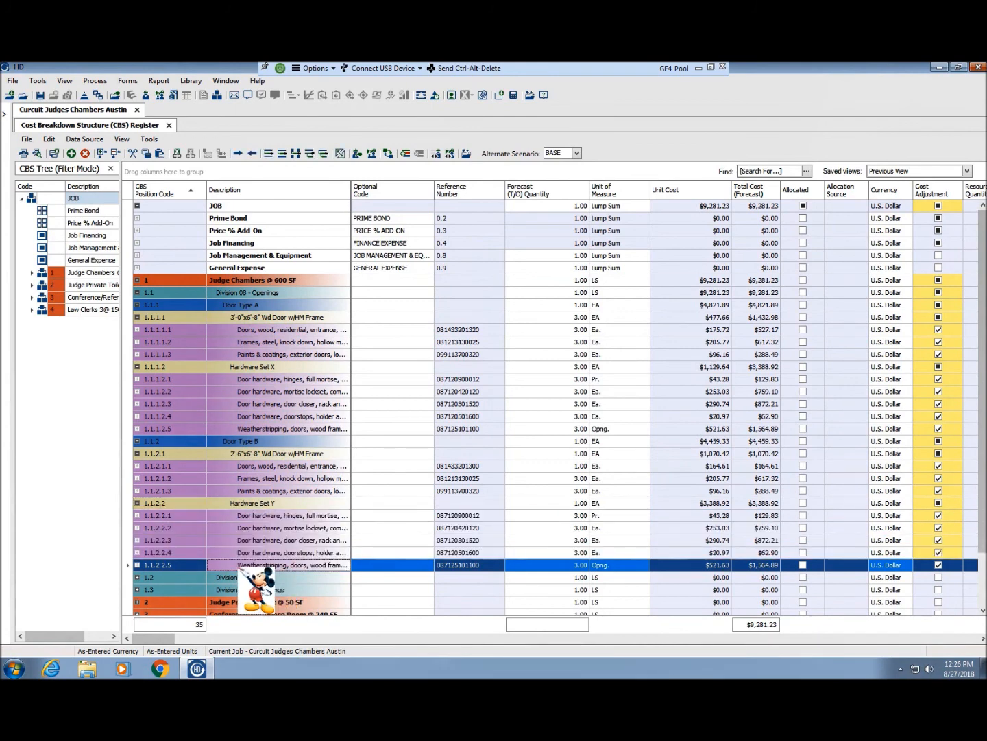
pyautogui.rightClick(201, 564)
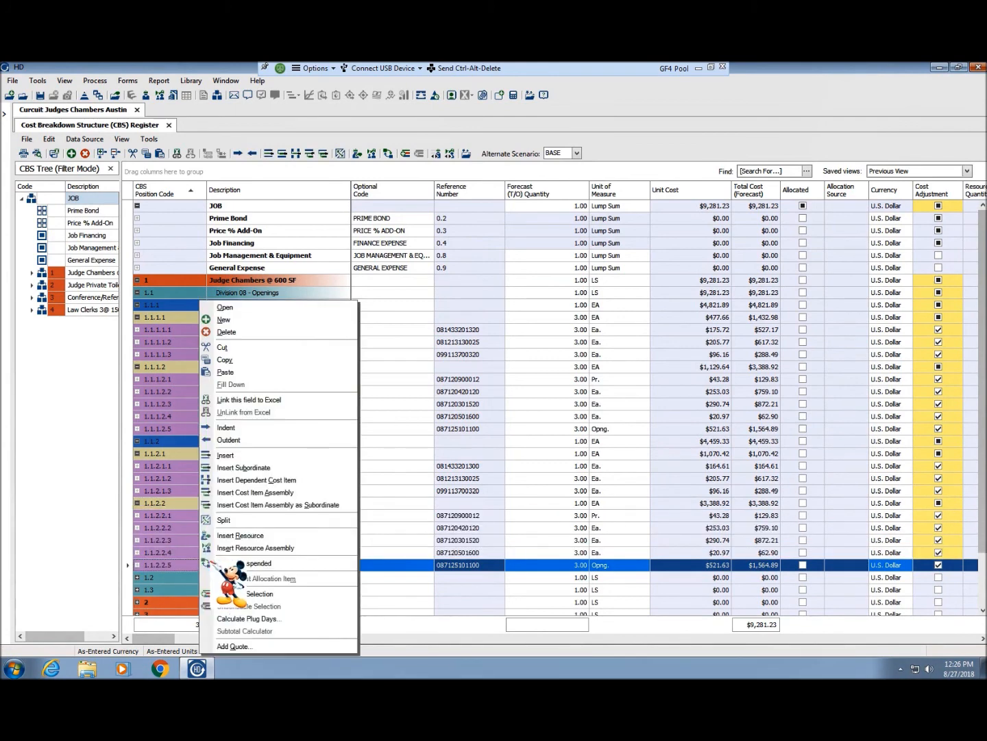
pyautogui.click(234, 331)
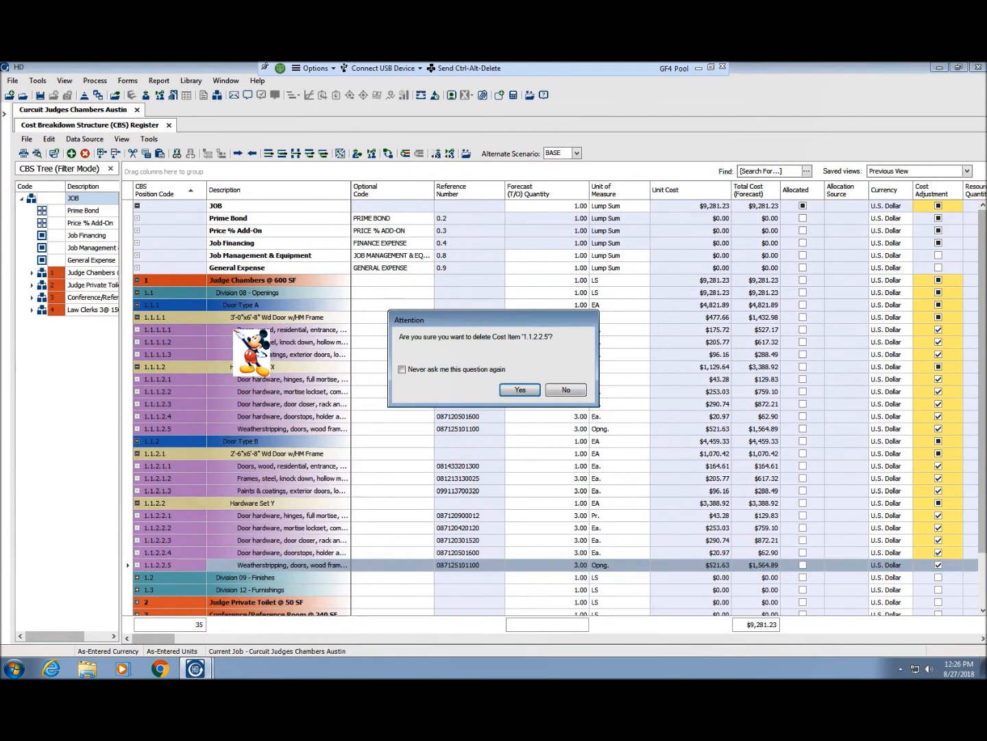
pyautogui.press('Return')
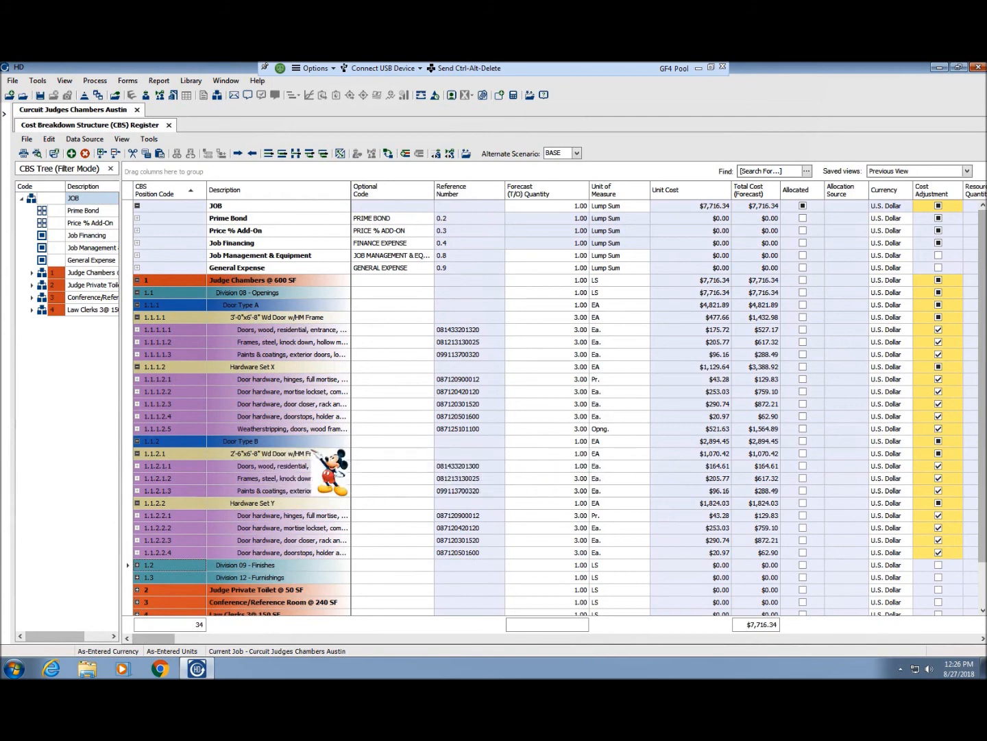
# - Set the forecast quantity of Door Type B to 2
pyautogui.click(238, 441)
pyautogui.click(582, 440)
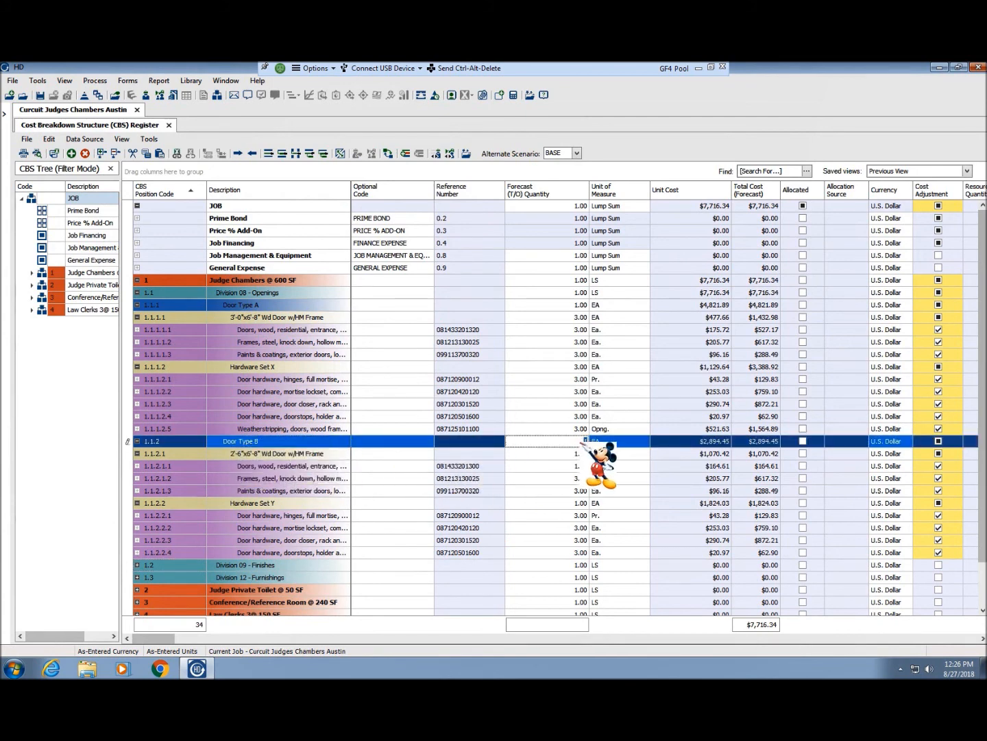
pyautogui.press('Tab')
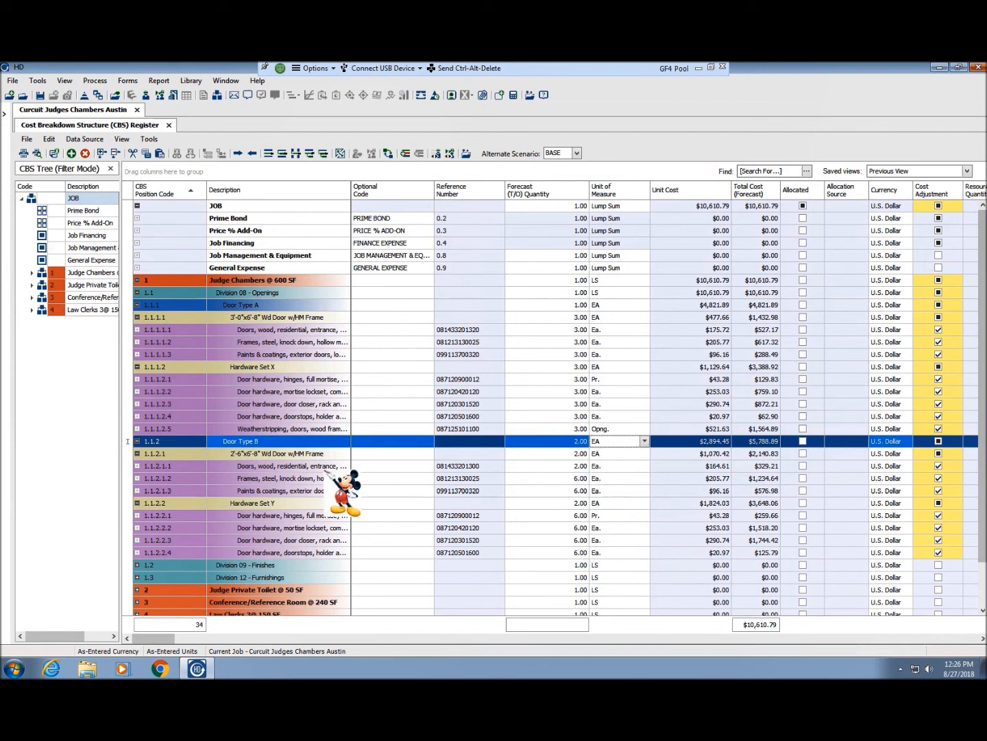
# - Check the description and cost segment in the record of steel frame item 1.1.2.1.2, and return to the register
pyautogui.doubleClick(271, 478)
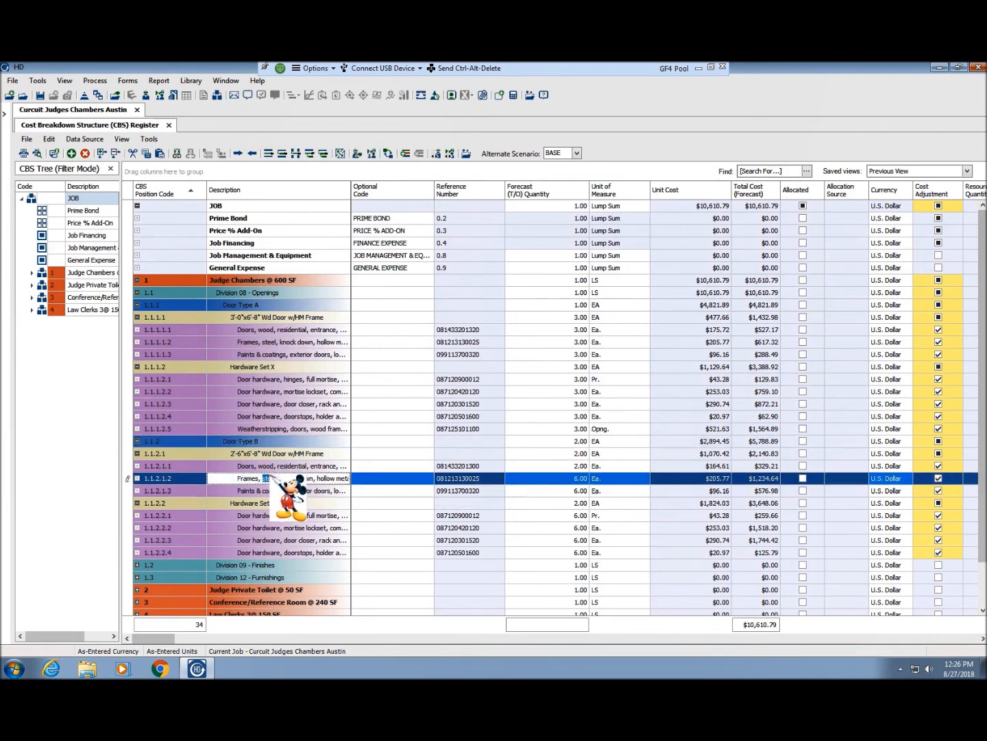
pyautogui.click(201, 480)
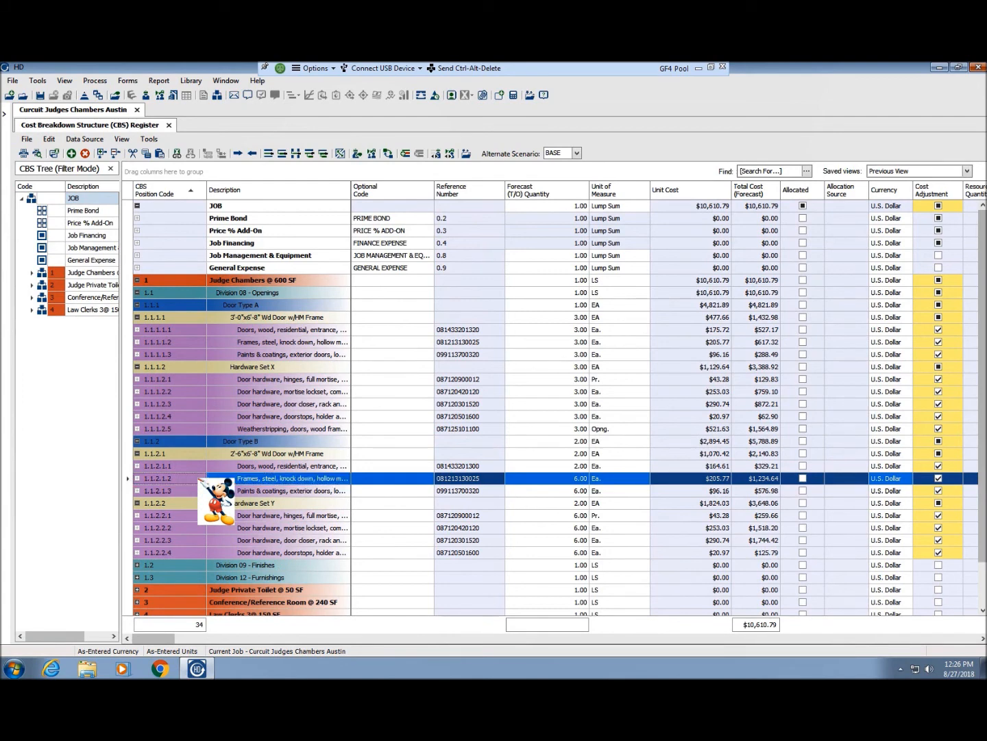
pyautogui.doubleClick(200, 480)
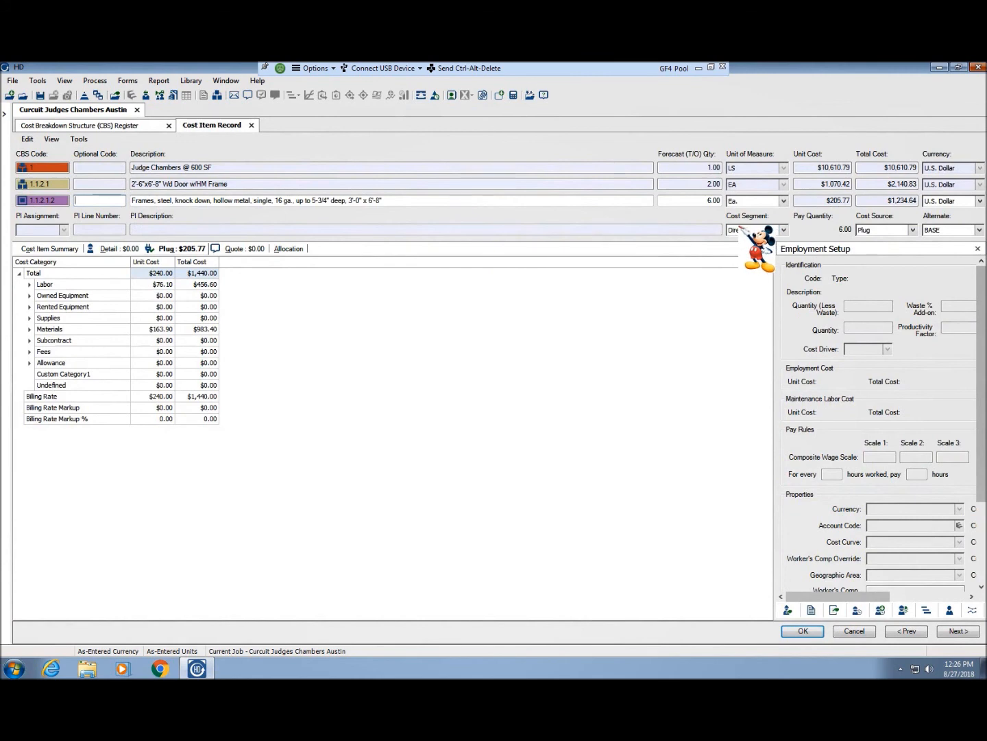
pyautogui.click(802, 630)
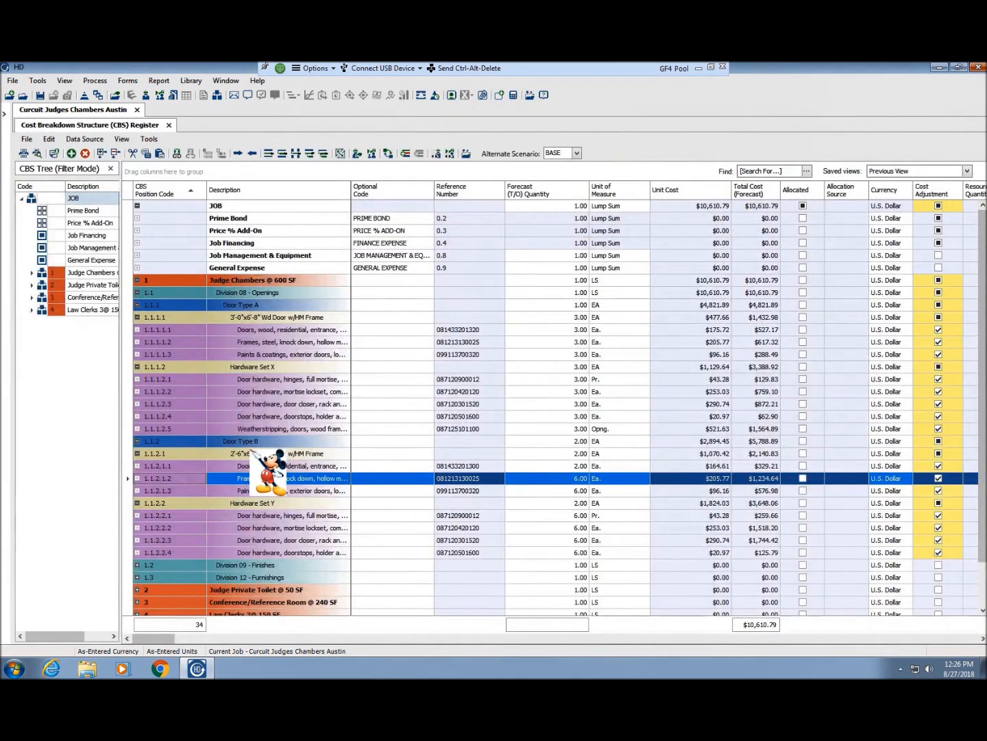
# - Collapse Door Type B, Hardware Set X and the 3'-0"x6'-8" door assembly to summary rows, keeping Door Type A expanded
pyautogui.click(138, 441)
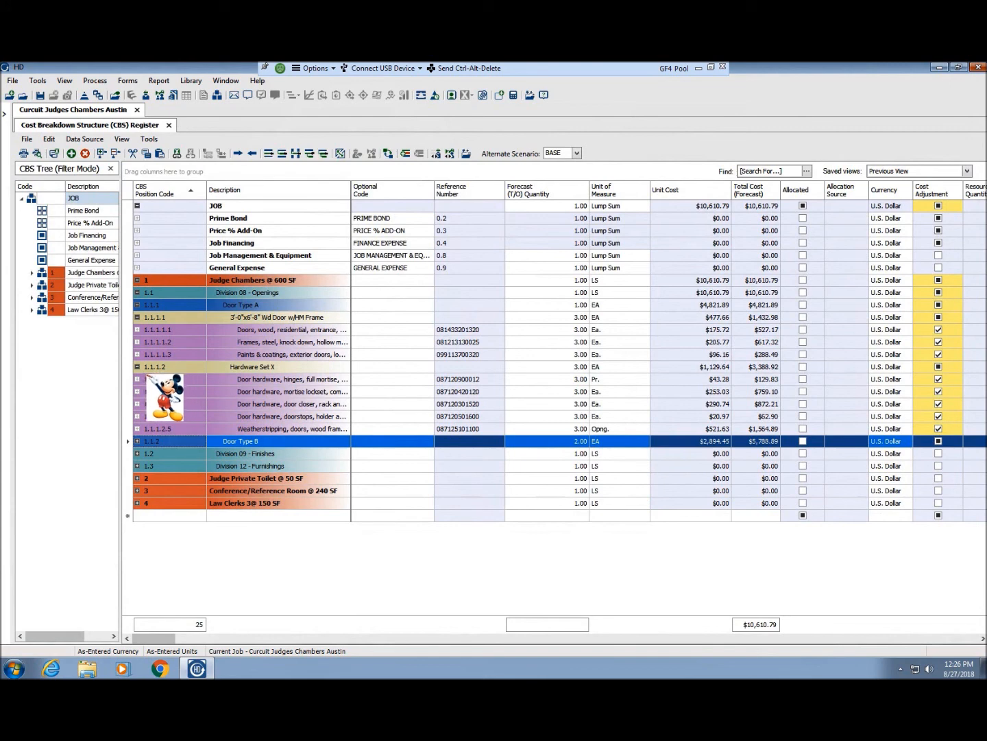
pyautogui.click(137, 367)
pyautogui.click(137, 316)
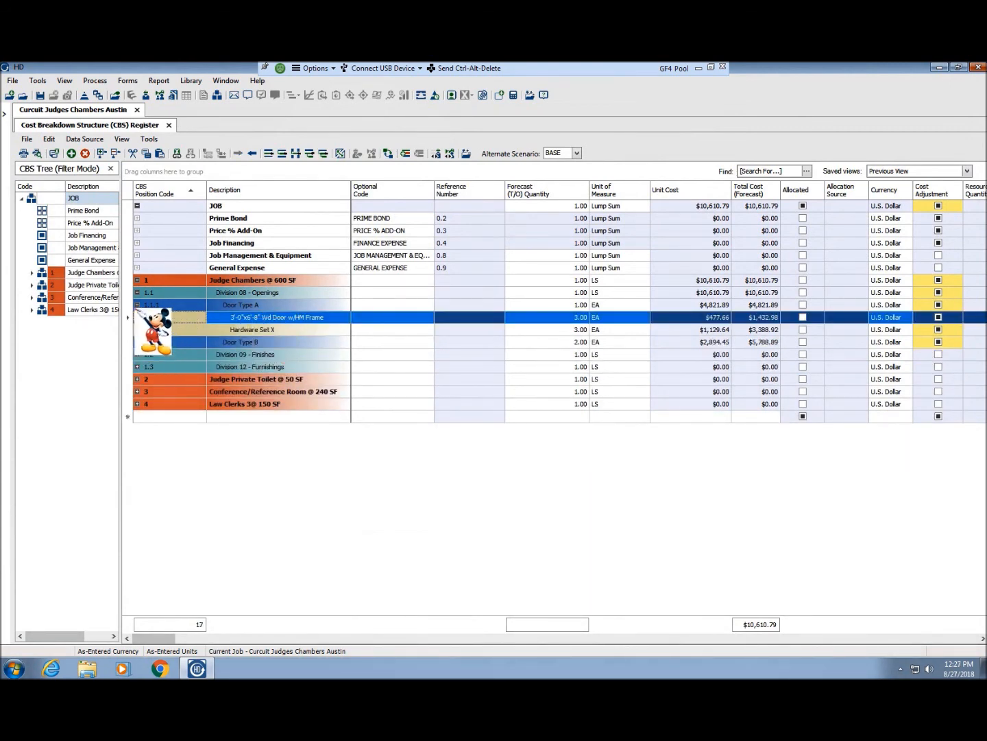
pyautogui.click(138, 305)
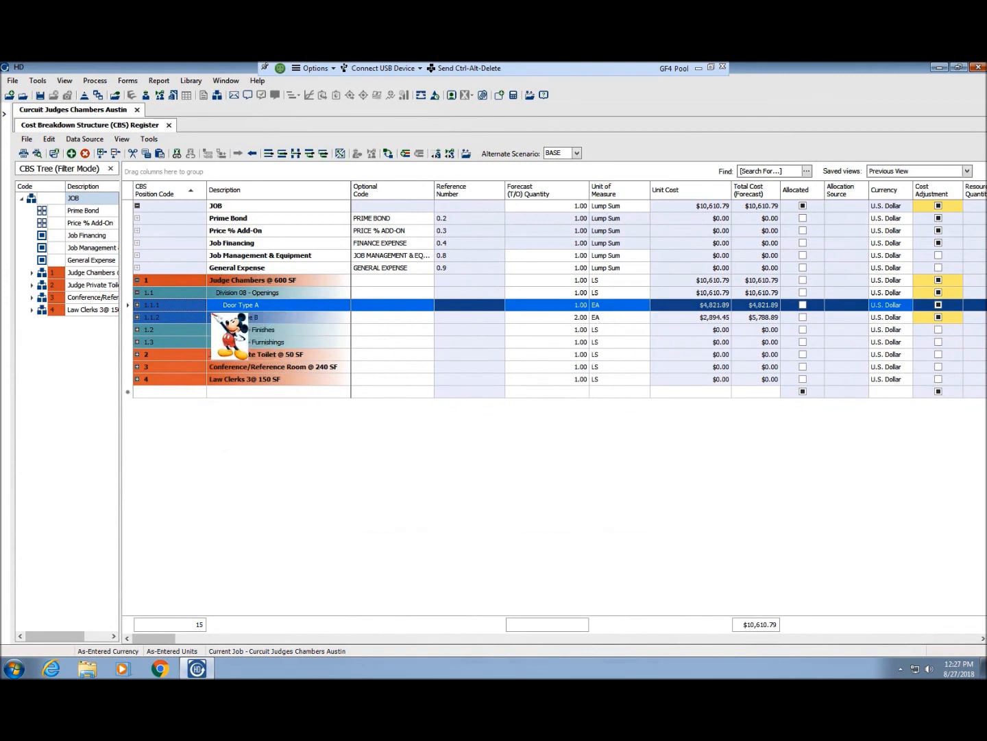
pyautogui.click(137, 304)
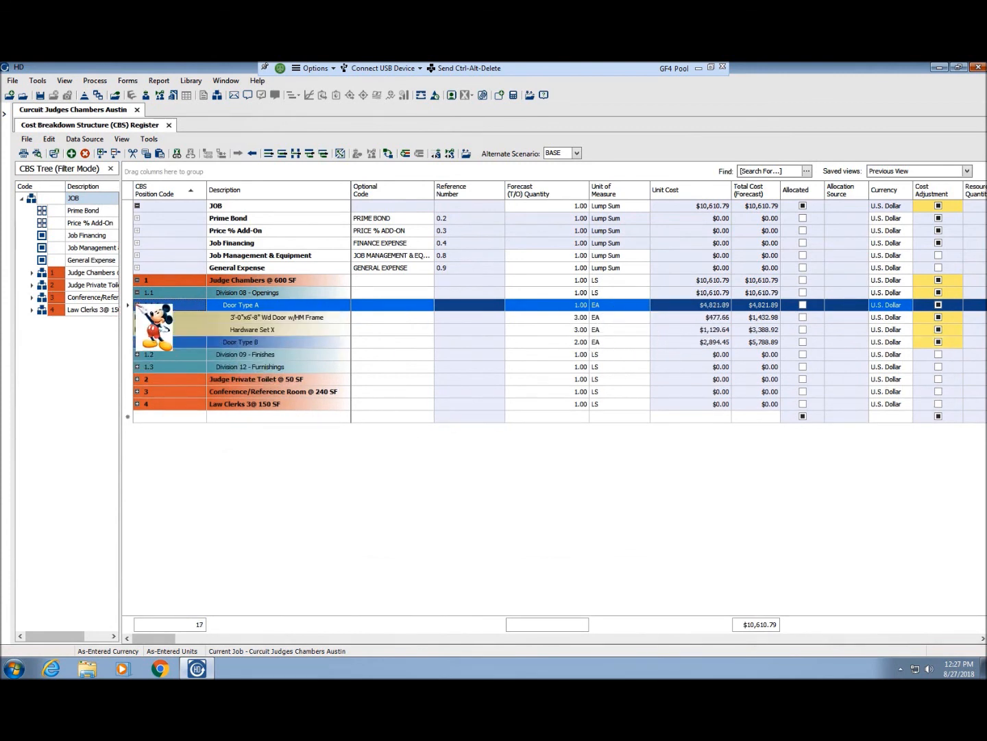
# - Set the forecast quantity of Door Type A to 3, and its door assembly and Hardware Set X to 3 each
pyautogui.click(580, 304)
pyautogui.write('3')
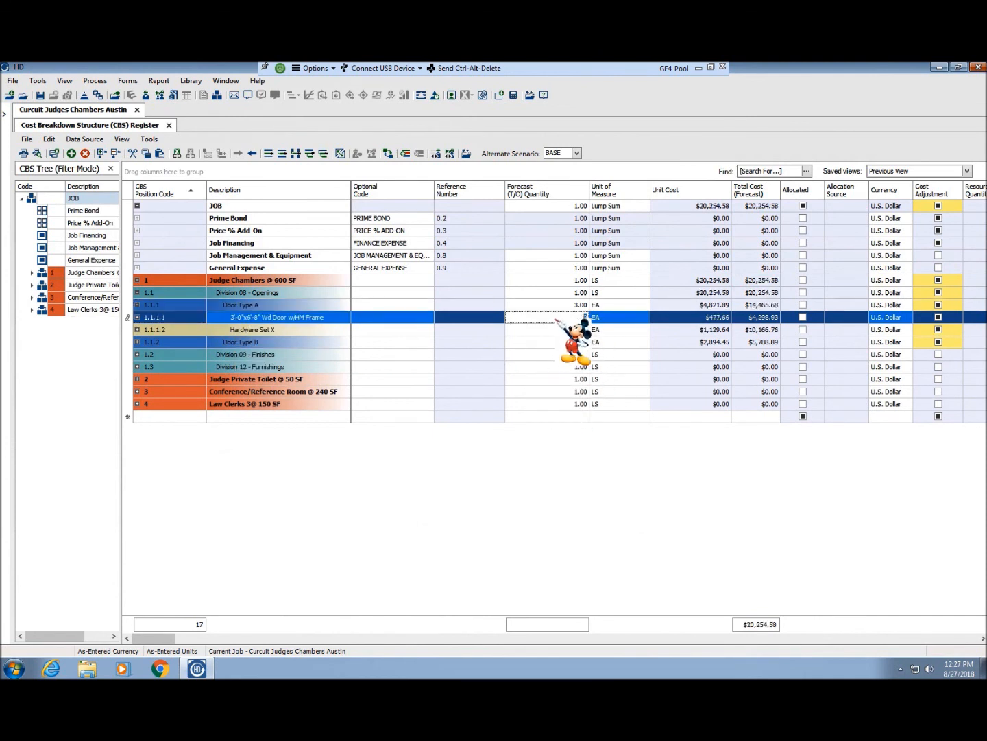
pyautogui.press('Return')
pyautogui.click(577, 315)
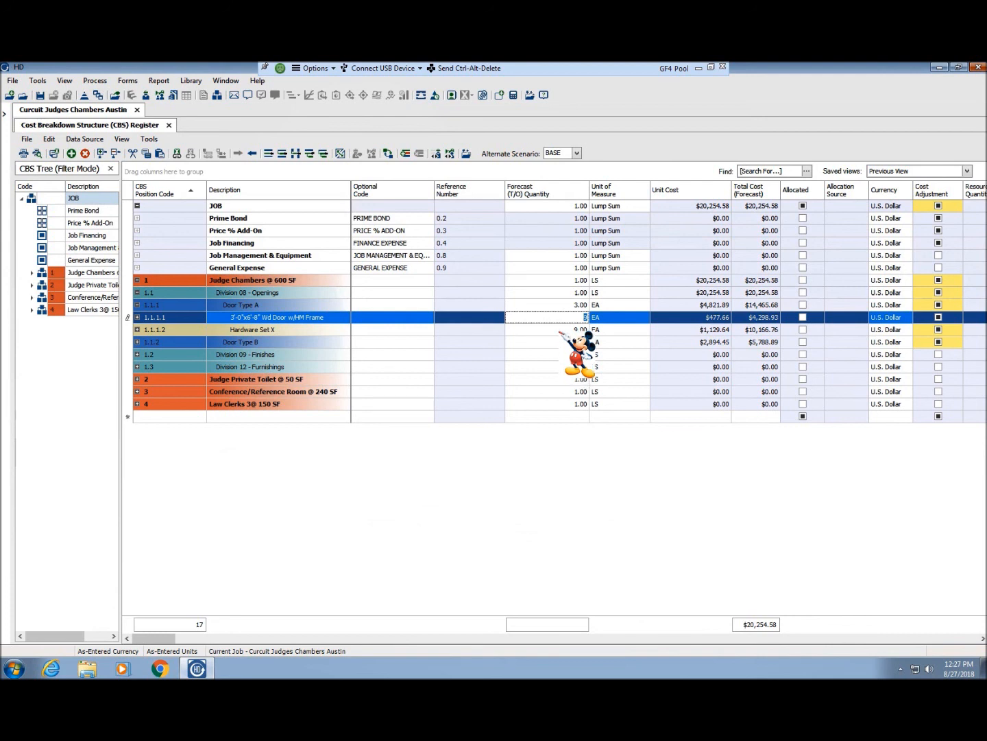
pyautogui.click(565, 330)
pyautogui.write('3')
pyautogui.click(548, 320)
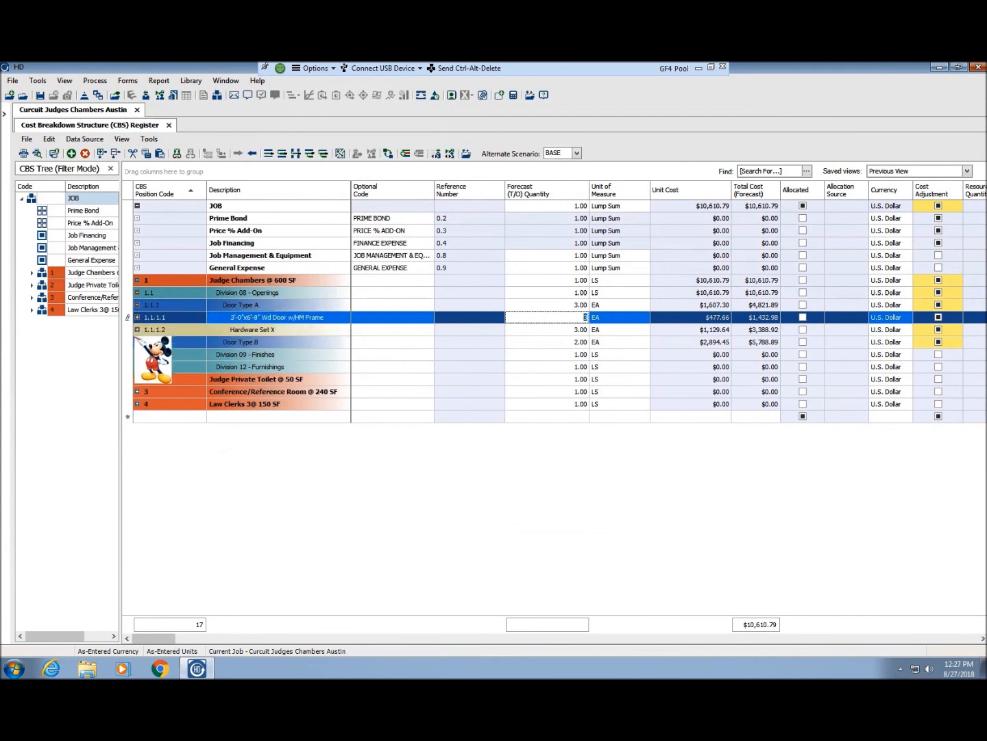
# - Test the quantity link by setting Door Type A's forecast quantity to 6, and restore it to 3
pyautogui.click(177, 294)
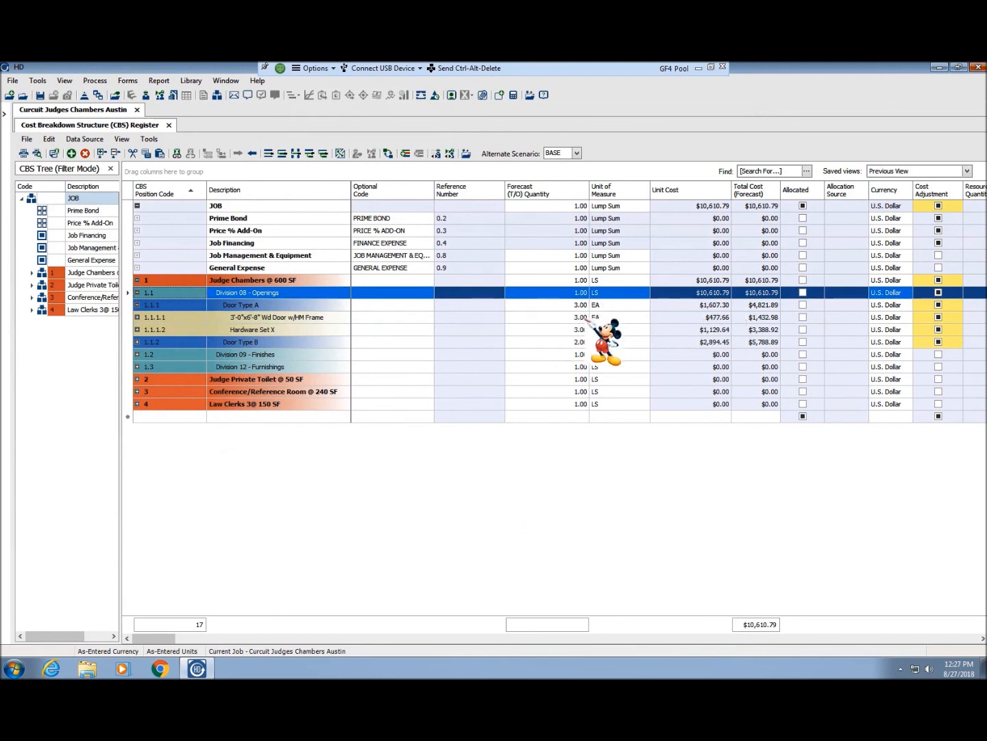
pyautogui.click(567, 304)
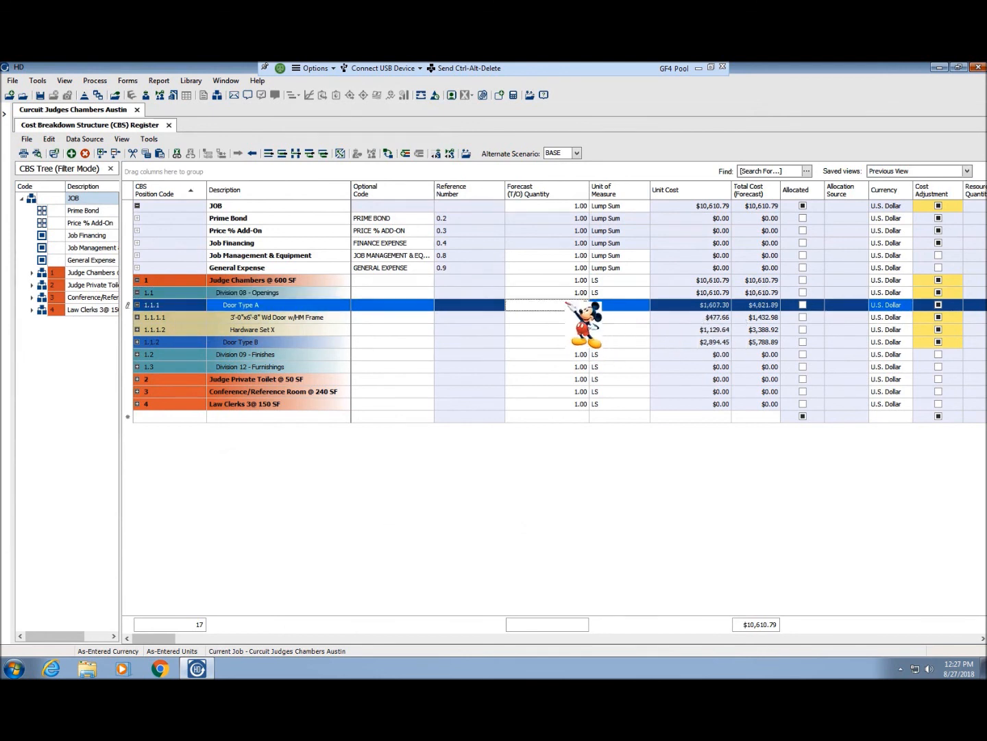
pyautogui.write('2')
pyautogui.press('Down')
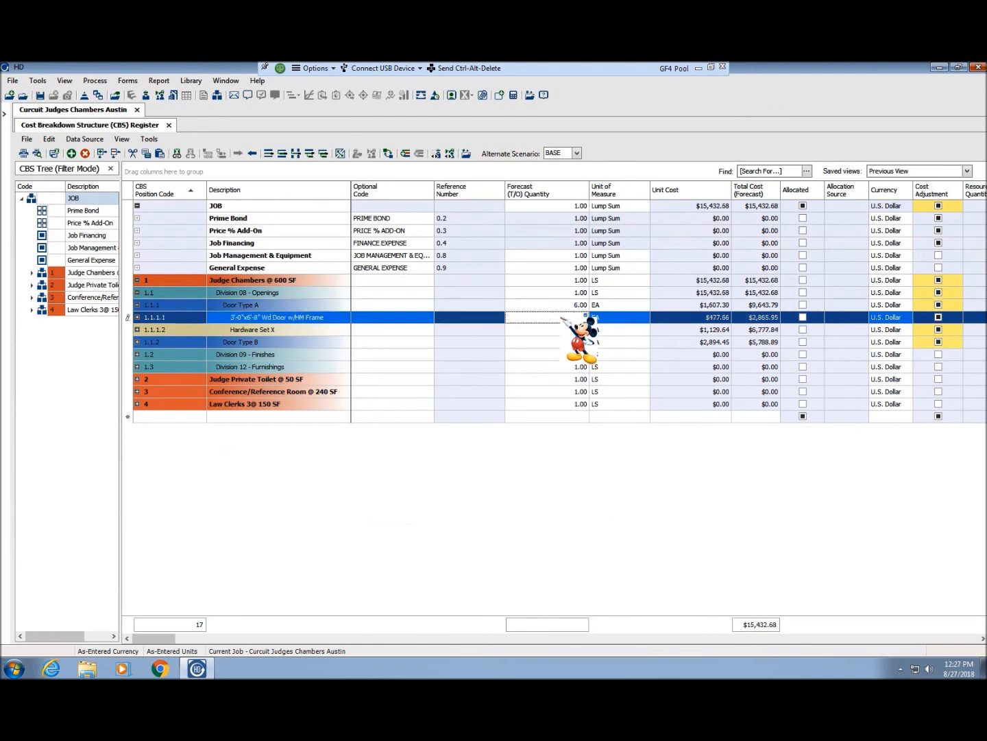
pyautogui.press('Up')
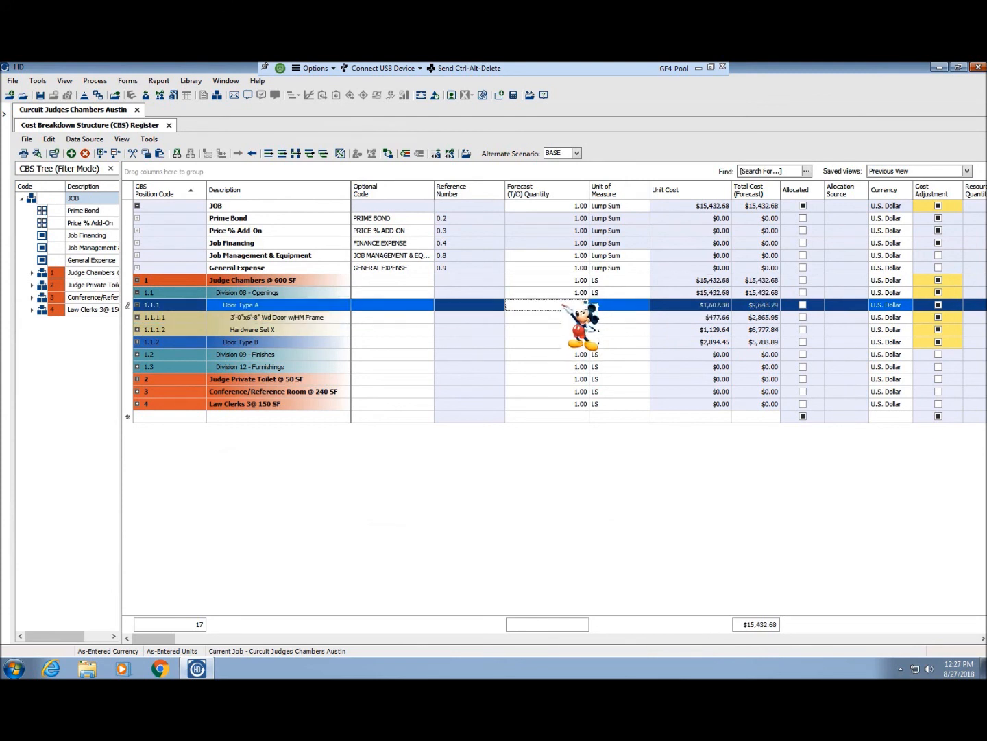
pyautogui.write('3')
pyautogui.press('Tab')
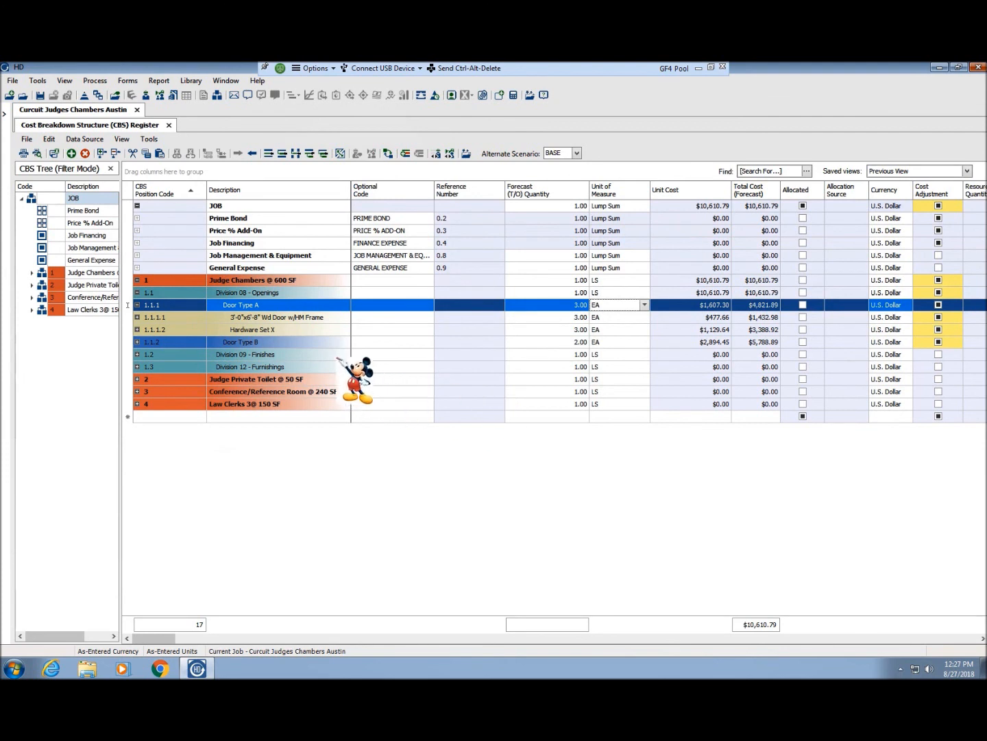
# - Expand Door Type B, save the Curcuit Judges Chambers Austin job folder and open the Price Breakdown Structure
pyautogui.click(138, 342)
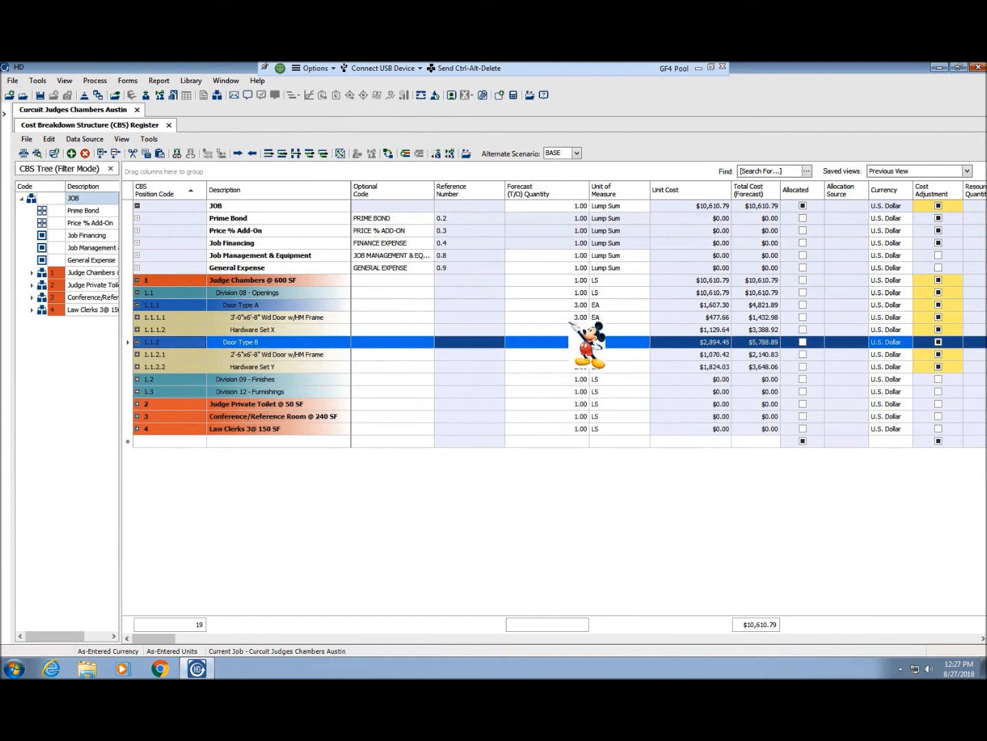
pyautogui.click(41, 95)
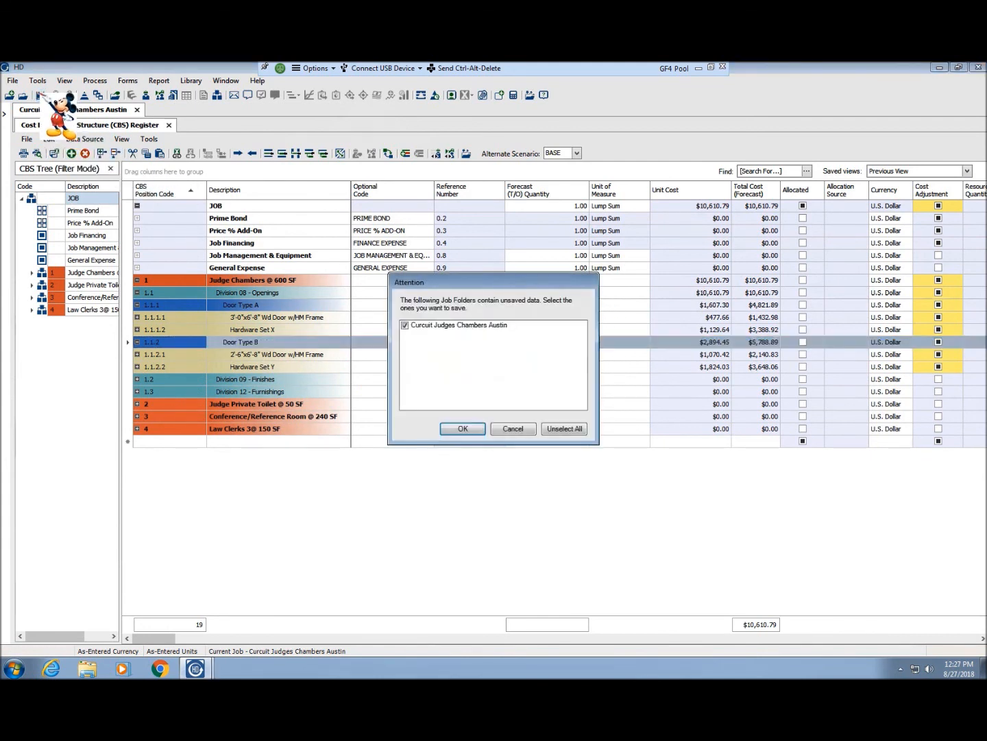
pyautogui.click(463, 429)
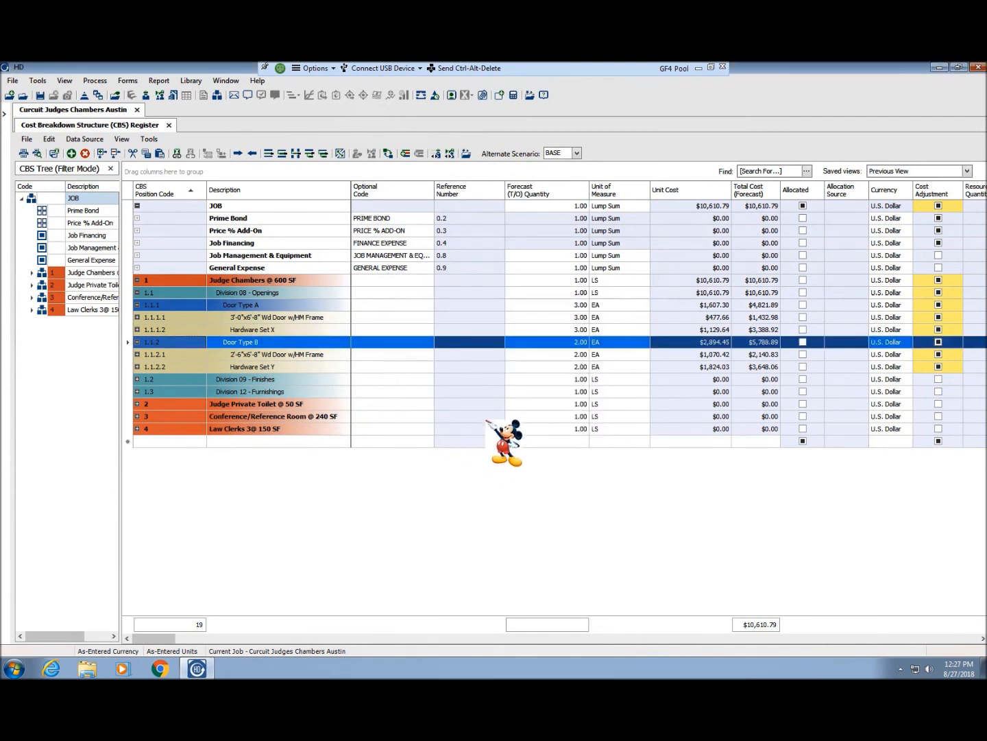
pyautogui.click(421, 95)
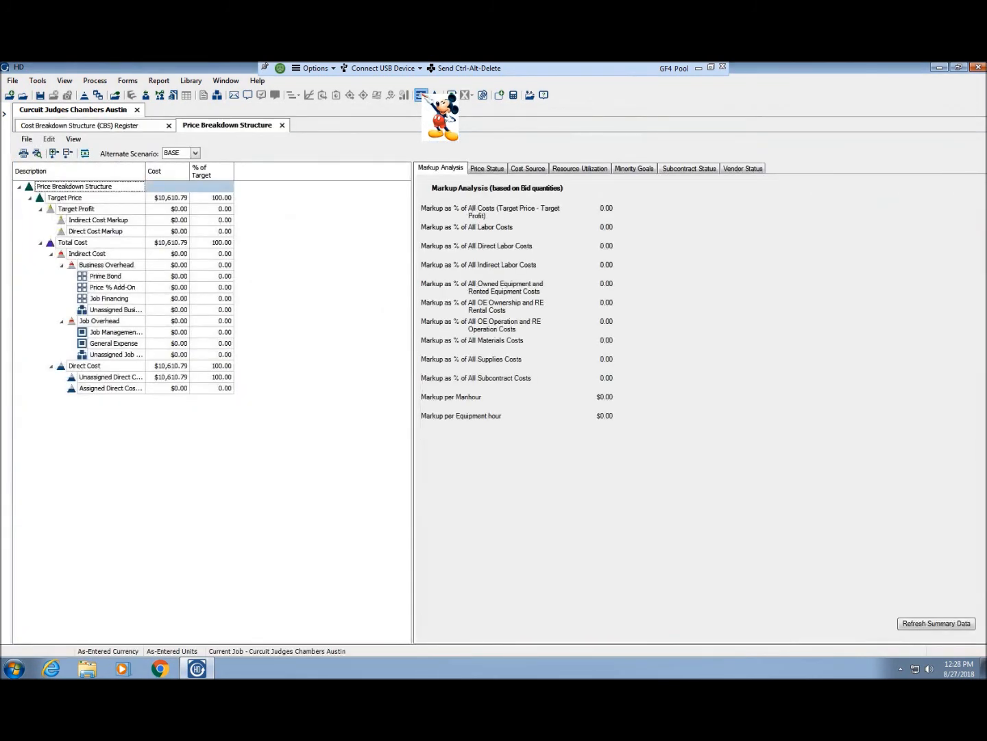